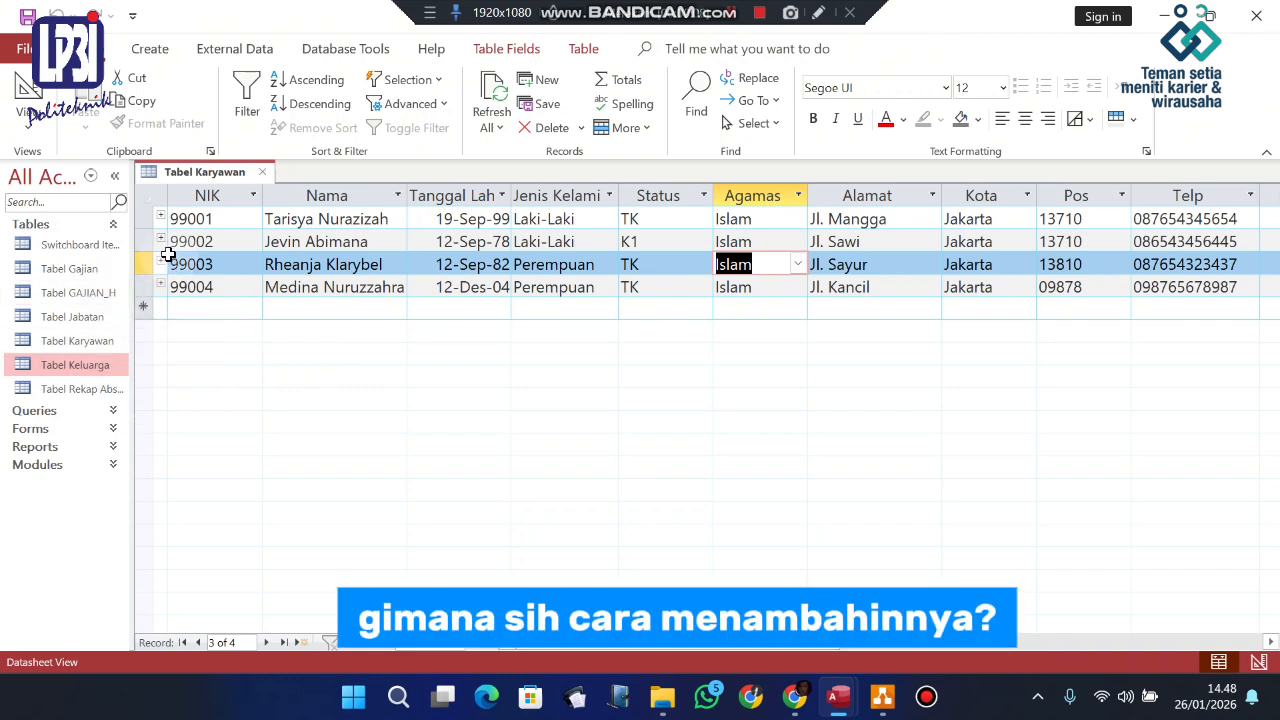
click(170, 50)
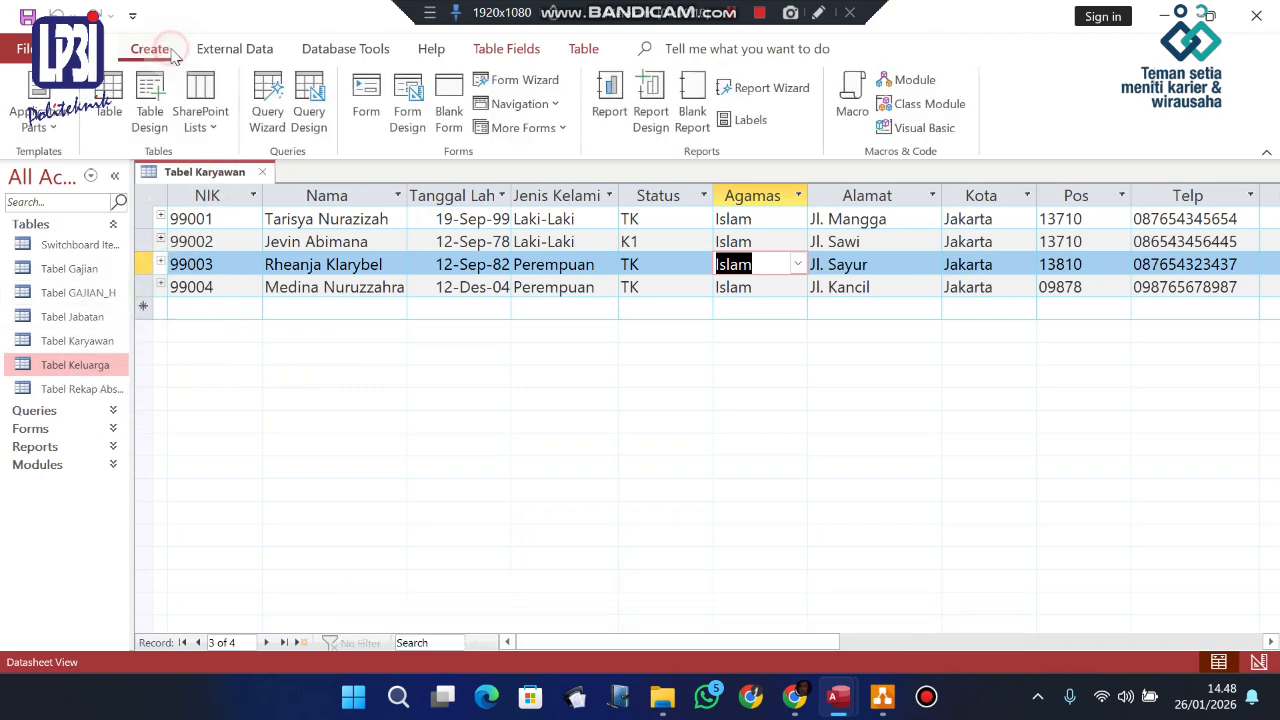
click(109, 109)
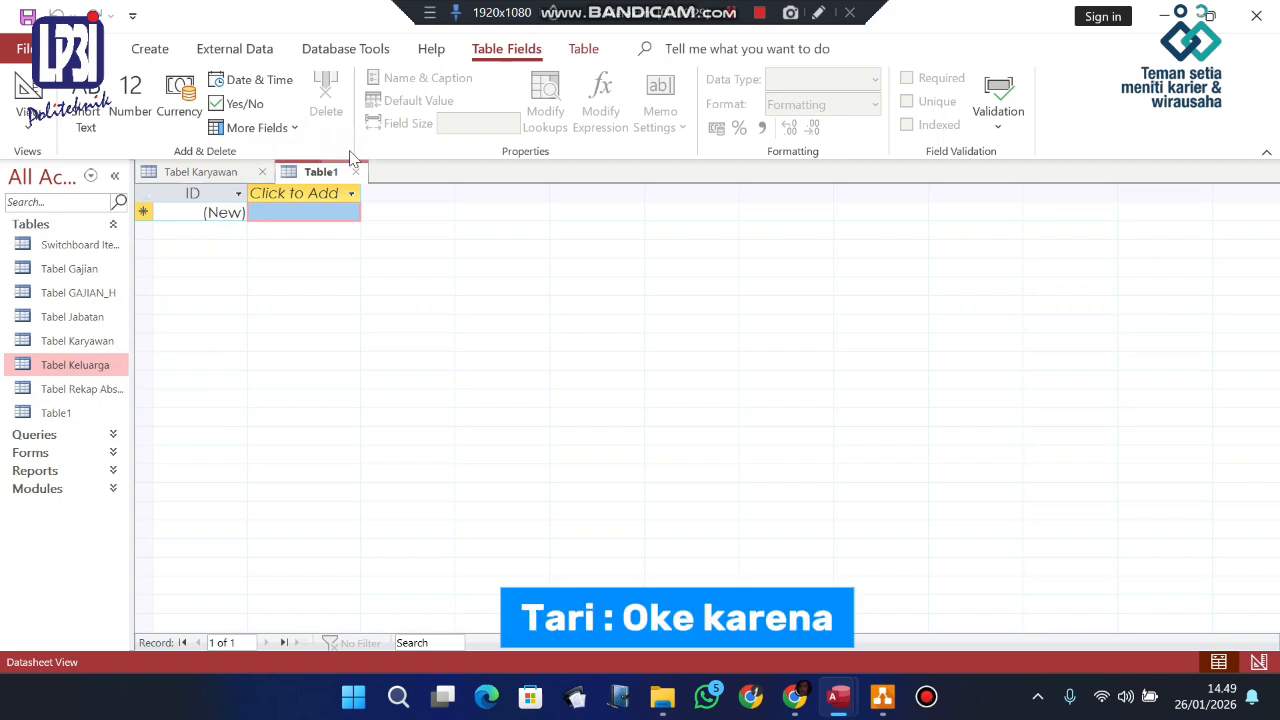
click(361, 174)
Open Tabel Keluarga and switch it to Design View
click(117, 365)
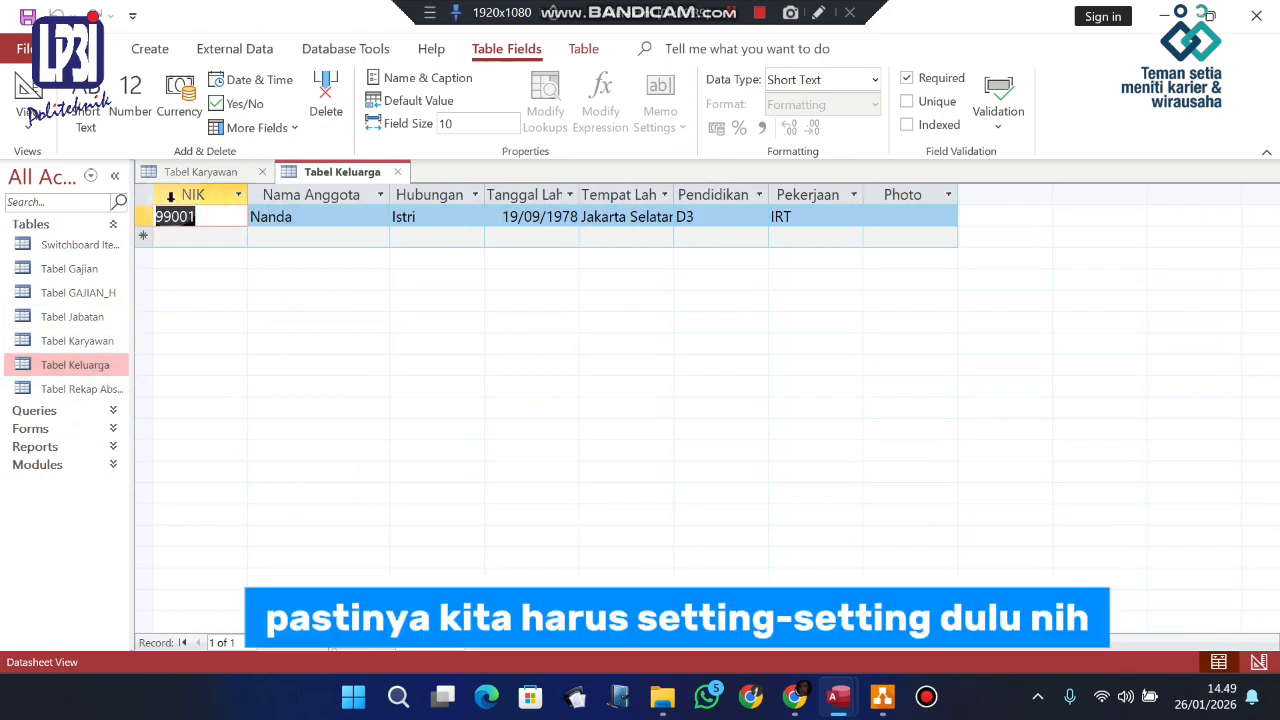
right_click(110, 366)
click(185, 294)
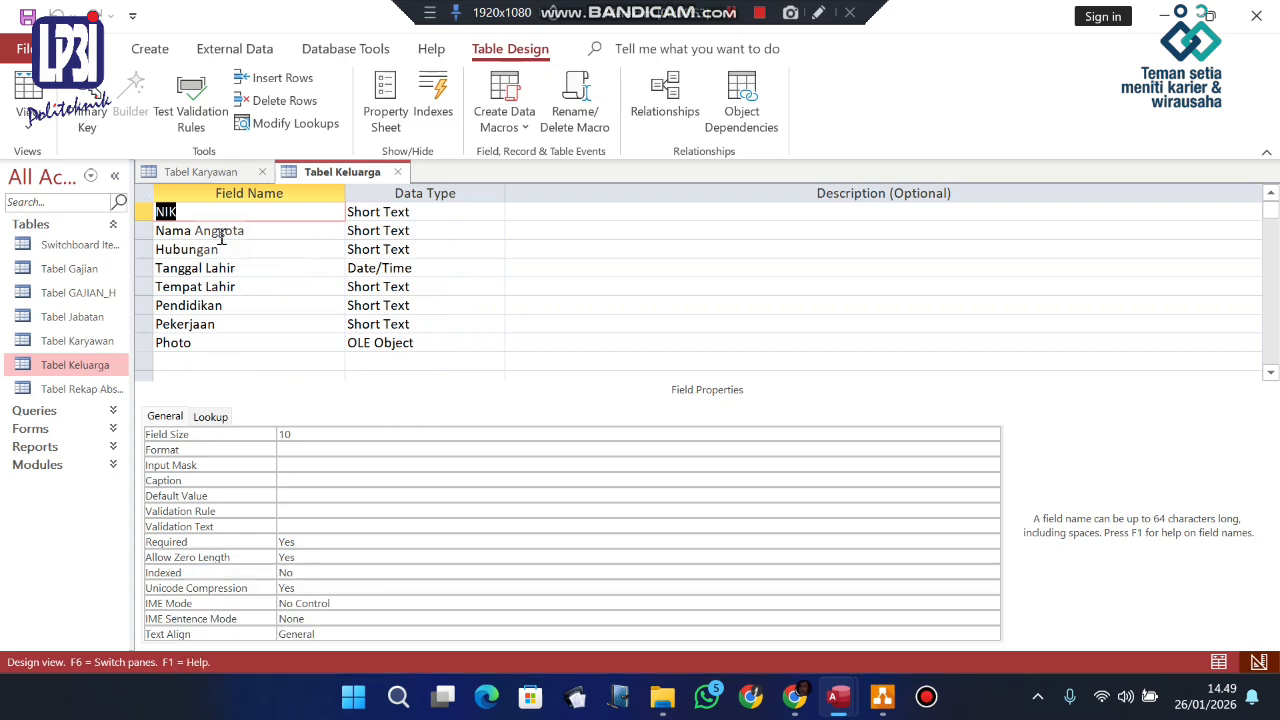
Examine the lookup and general properties of the NIK, Nama Anggota and Hubungan fields
click(228, 218)
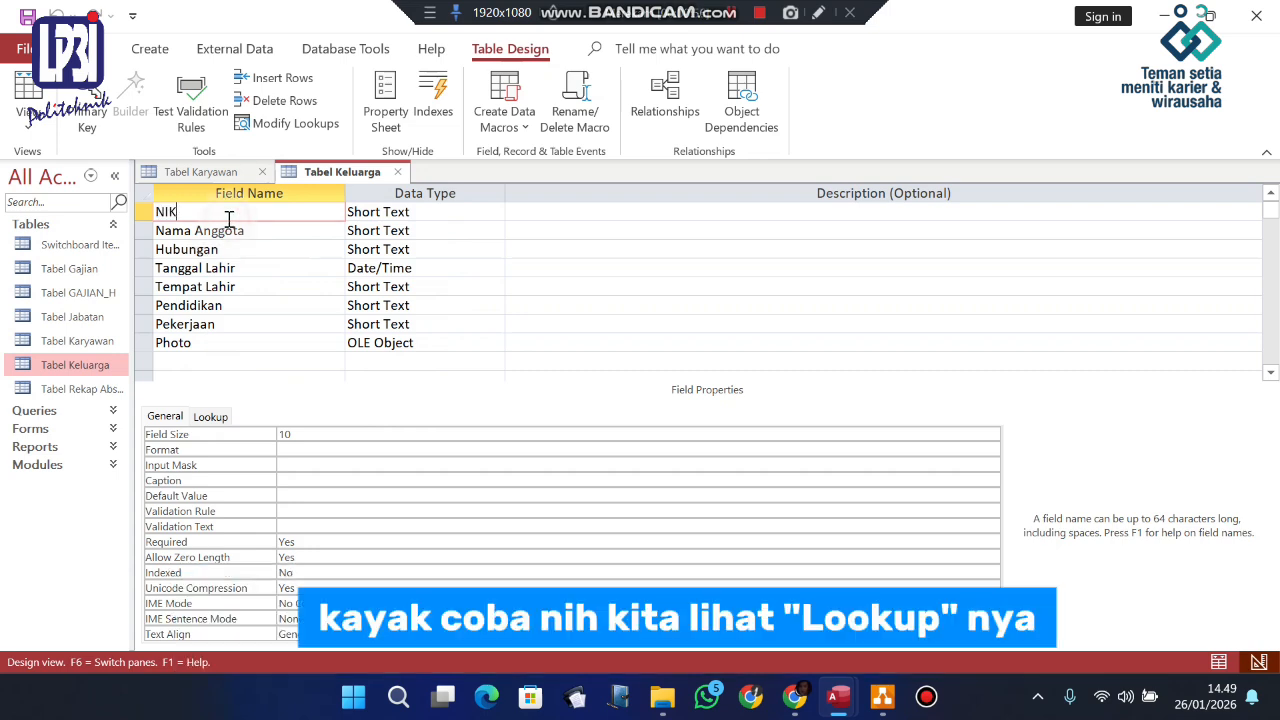
click(201, 420)
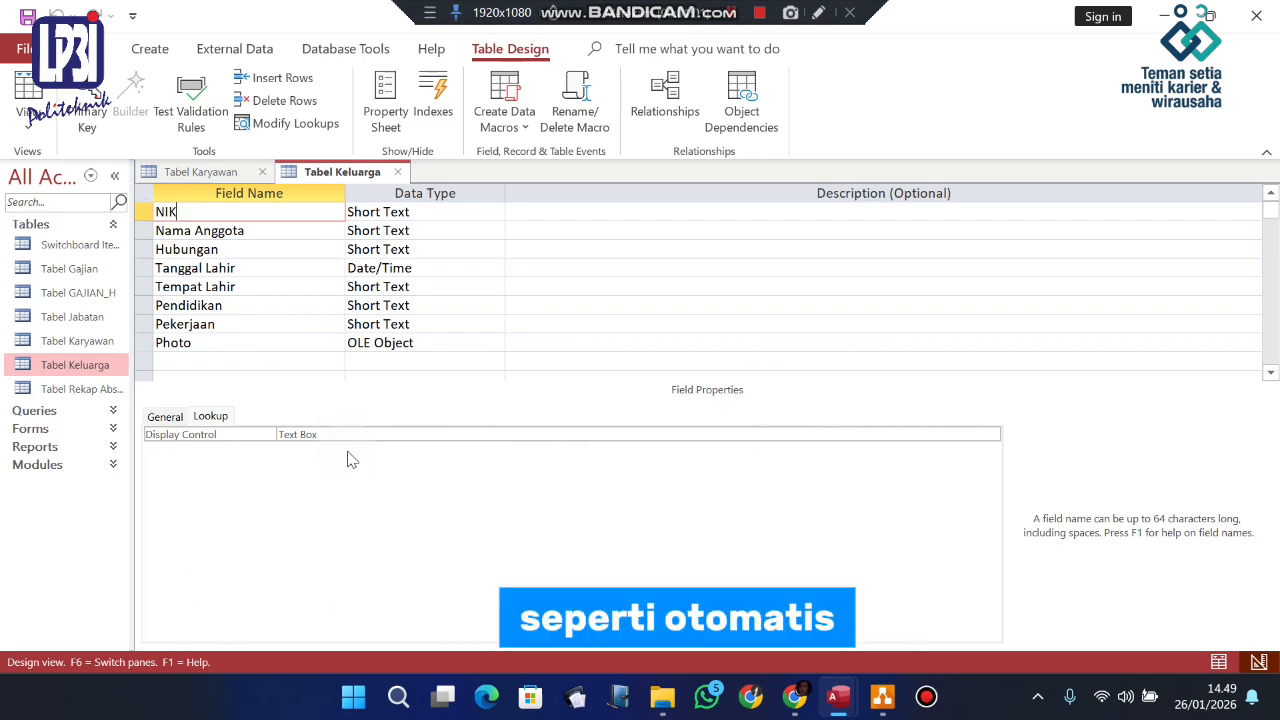
click(312, 231)
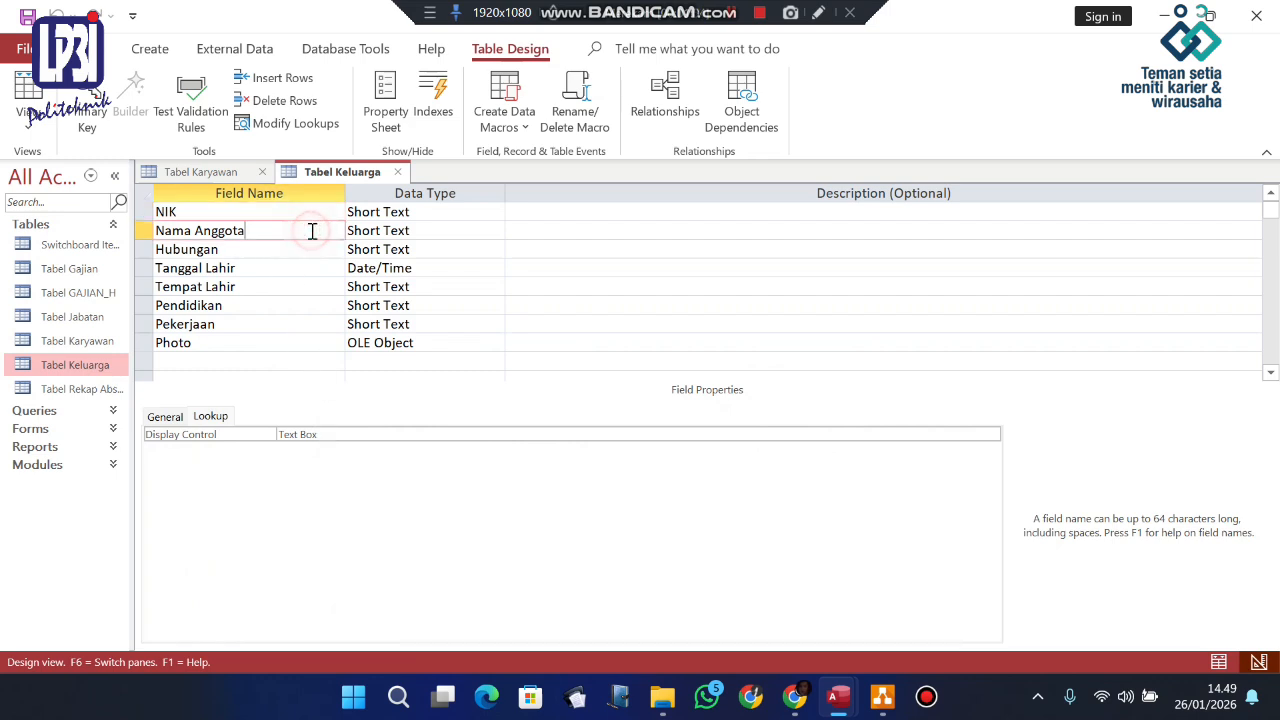
click(163, 417)
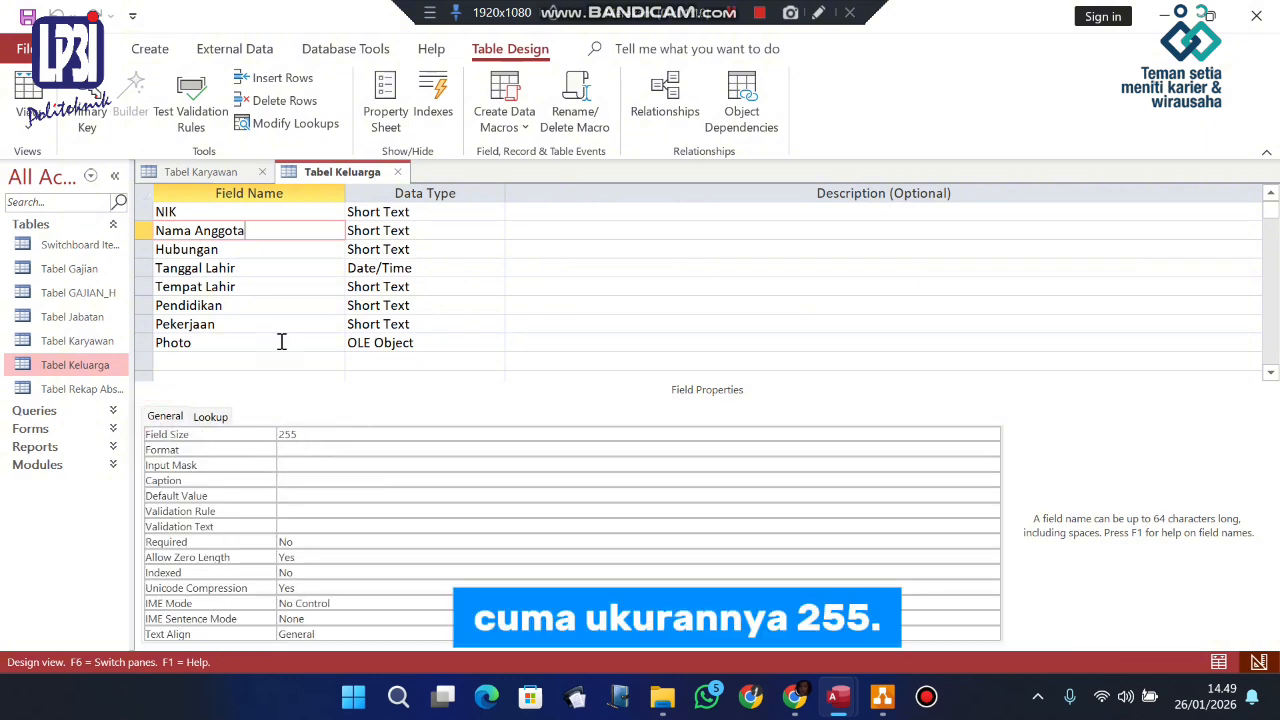
click(271, 250)
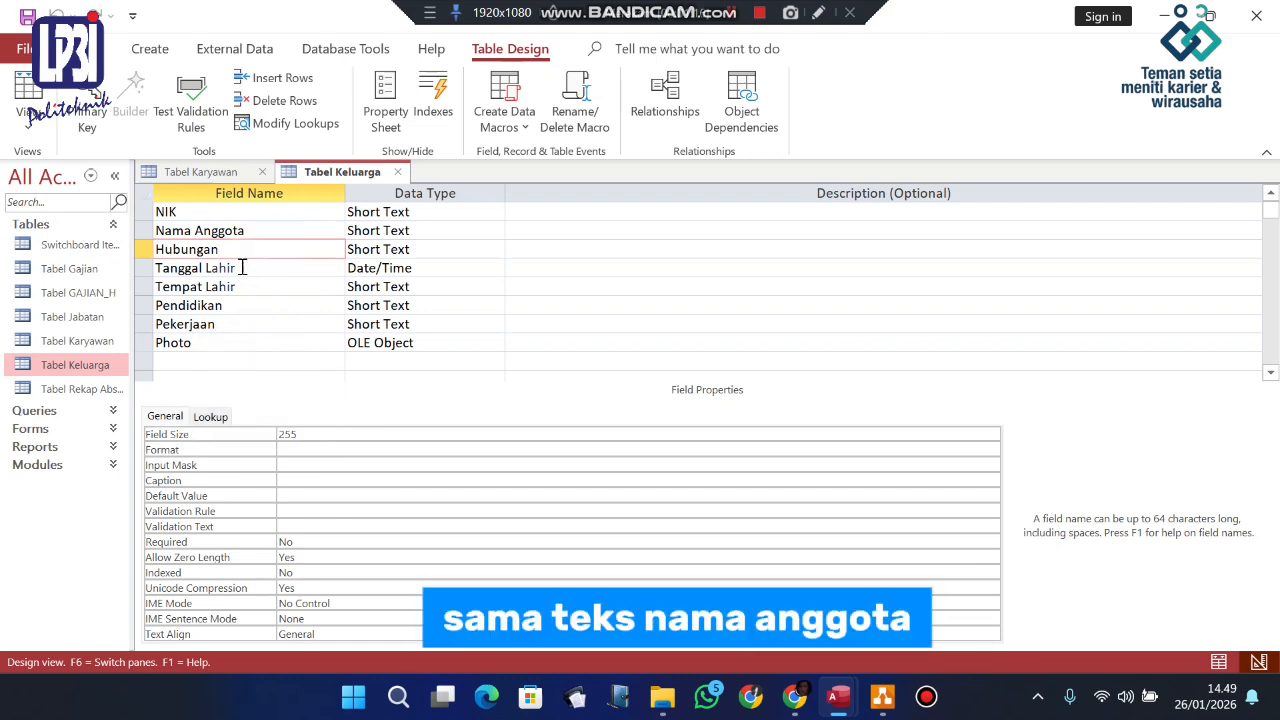
click(226, 418)
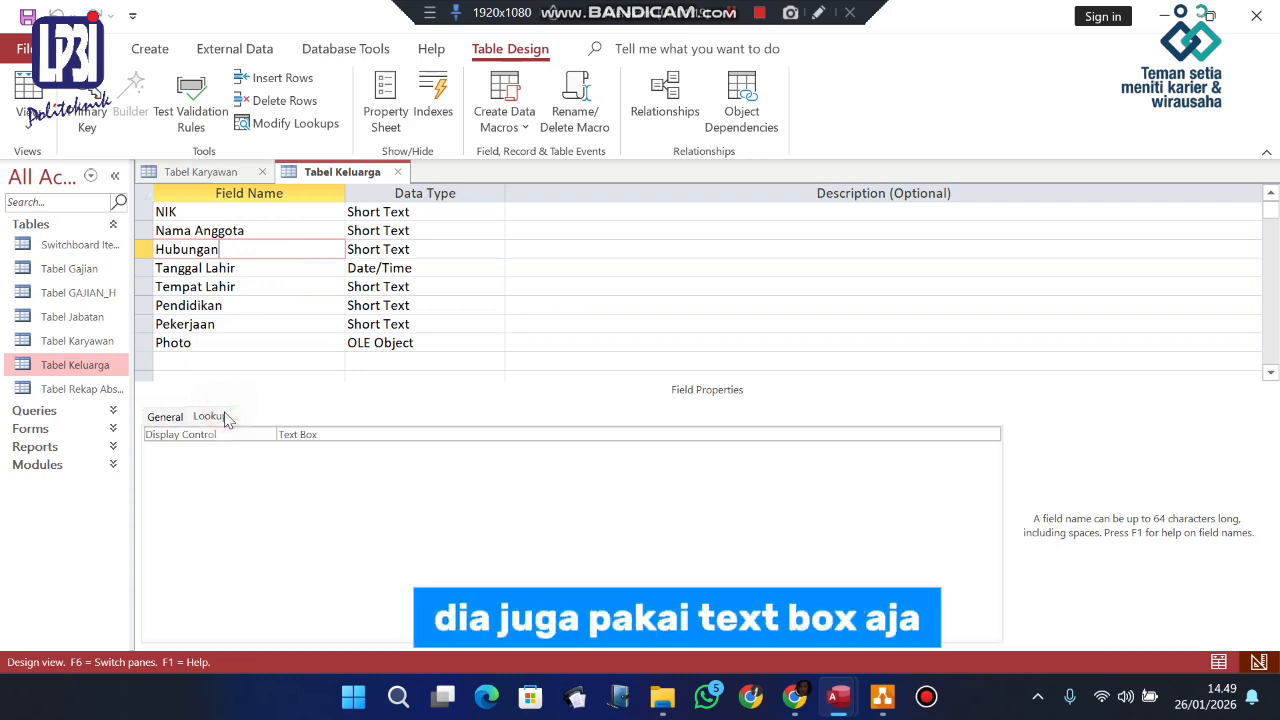
click(153, 421)
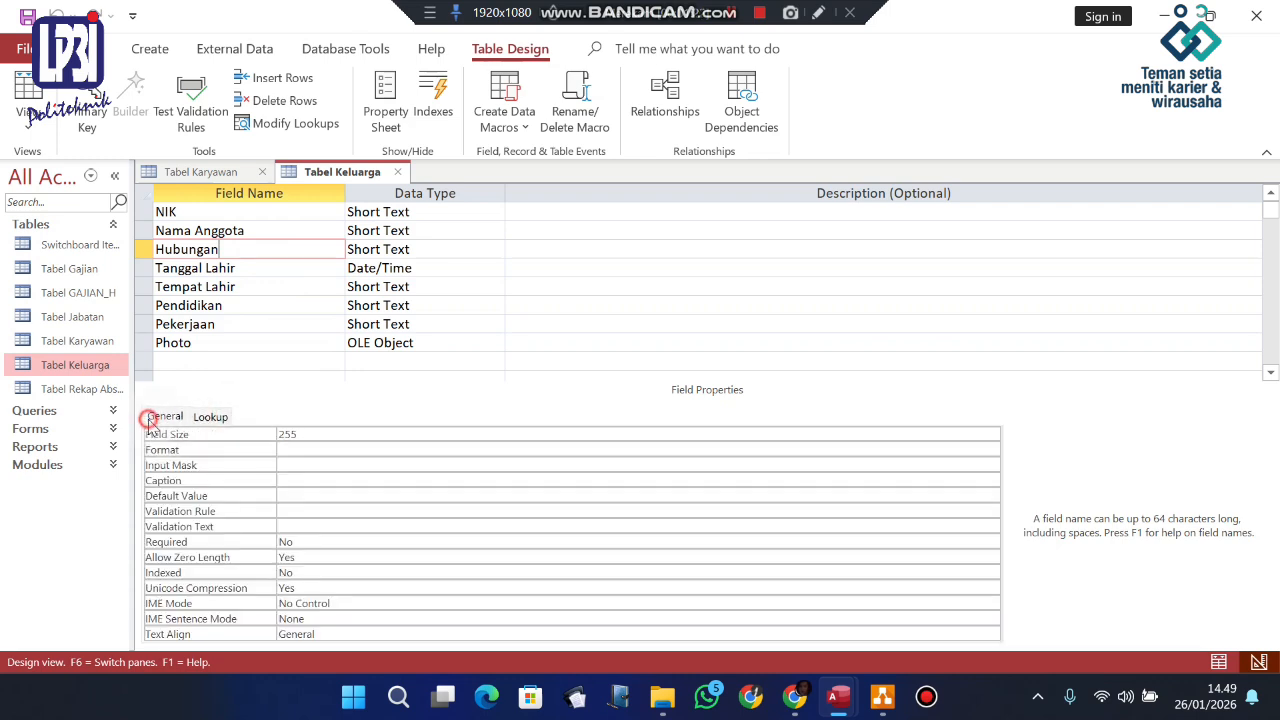
Choose Date/Time as the data type of the Tanggal Lahir field and check its lookup and general properties
click(235, 268)
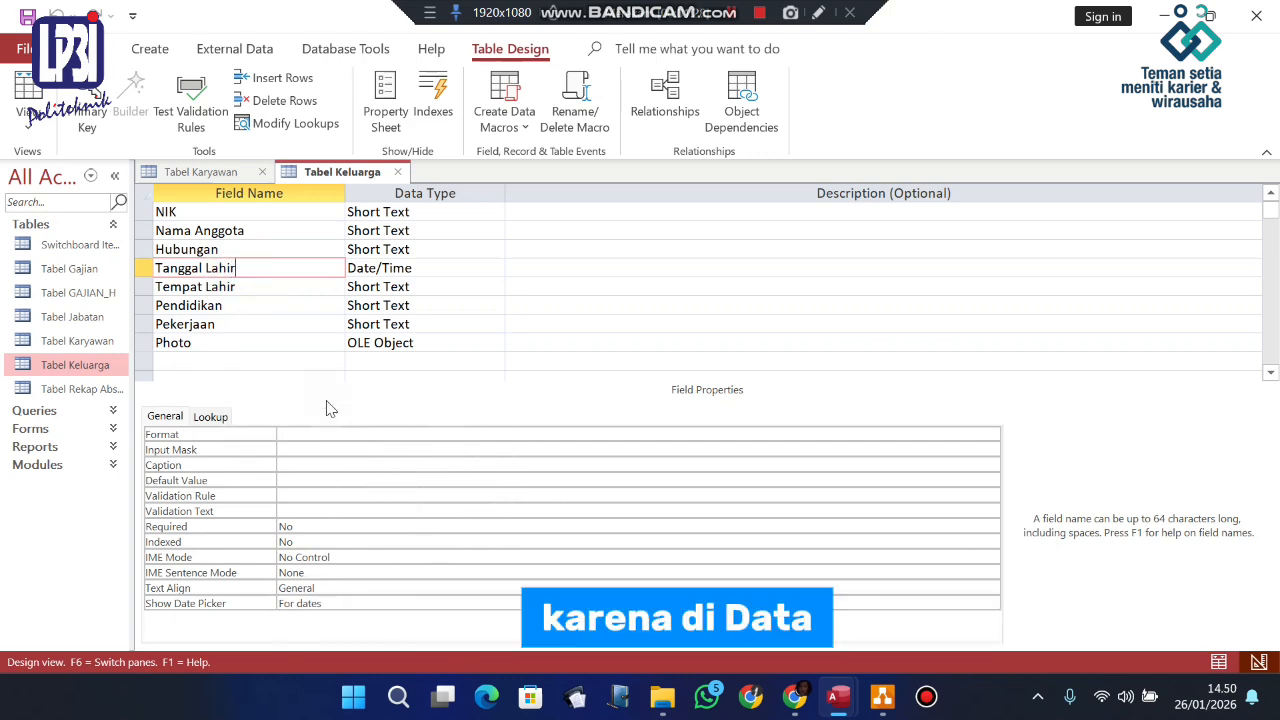
click(471, 267)
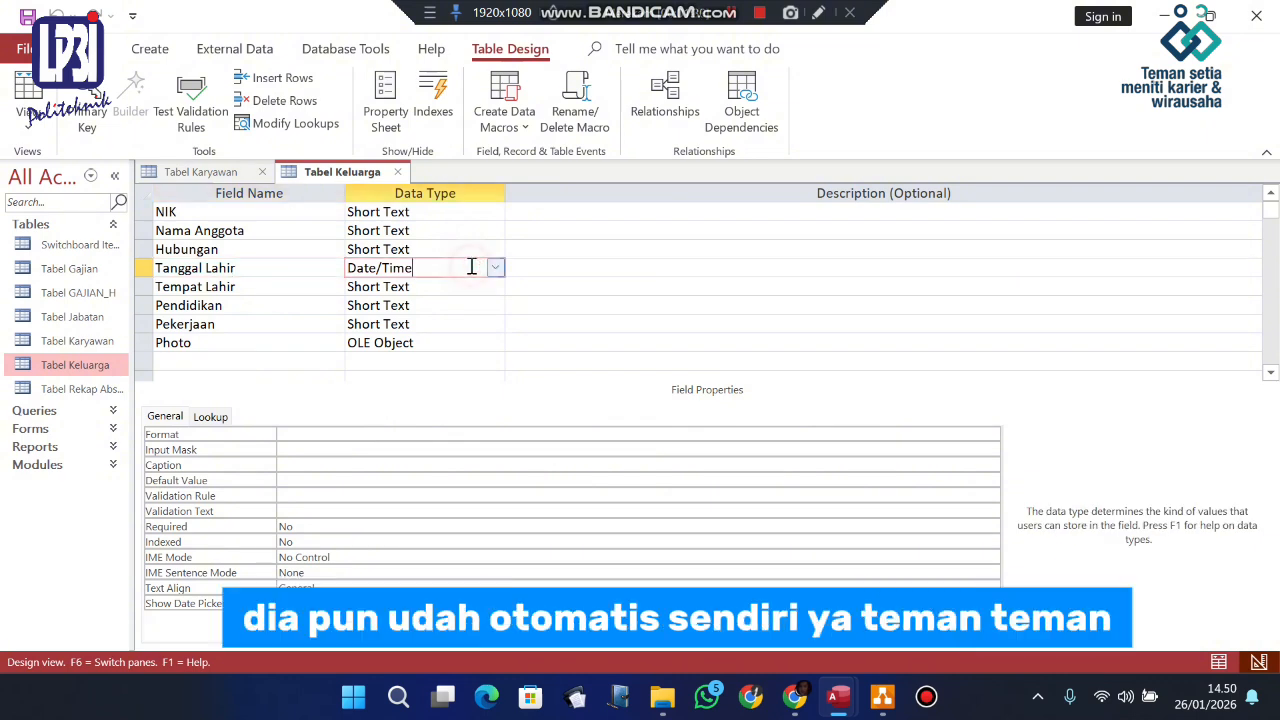
click(496, 270)
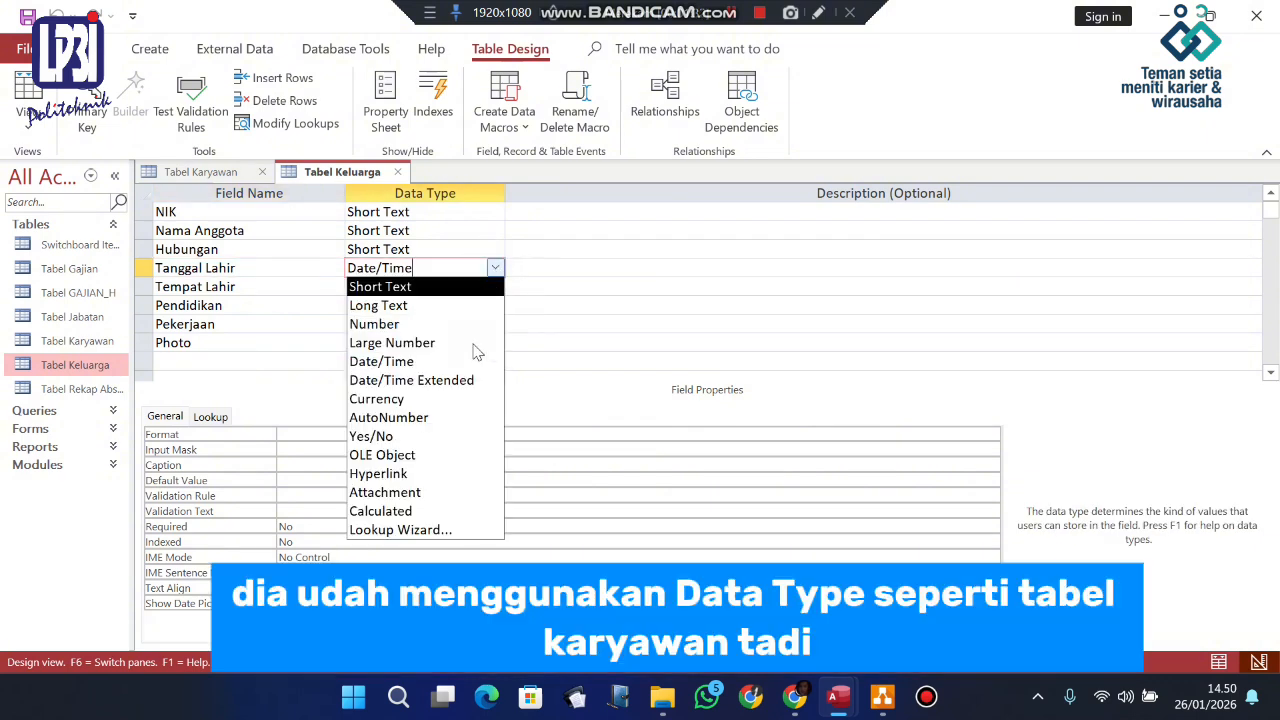
click(470, 355)
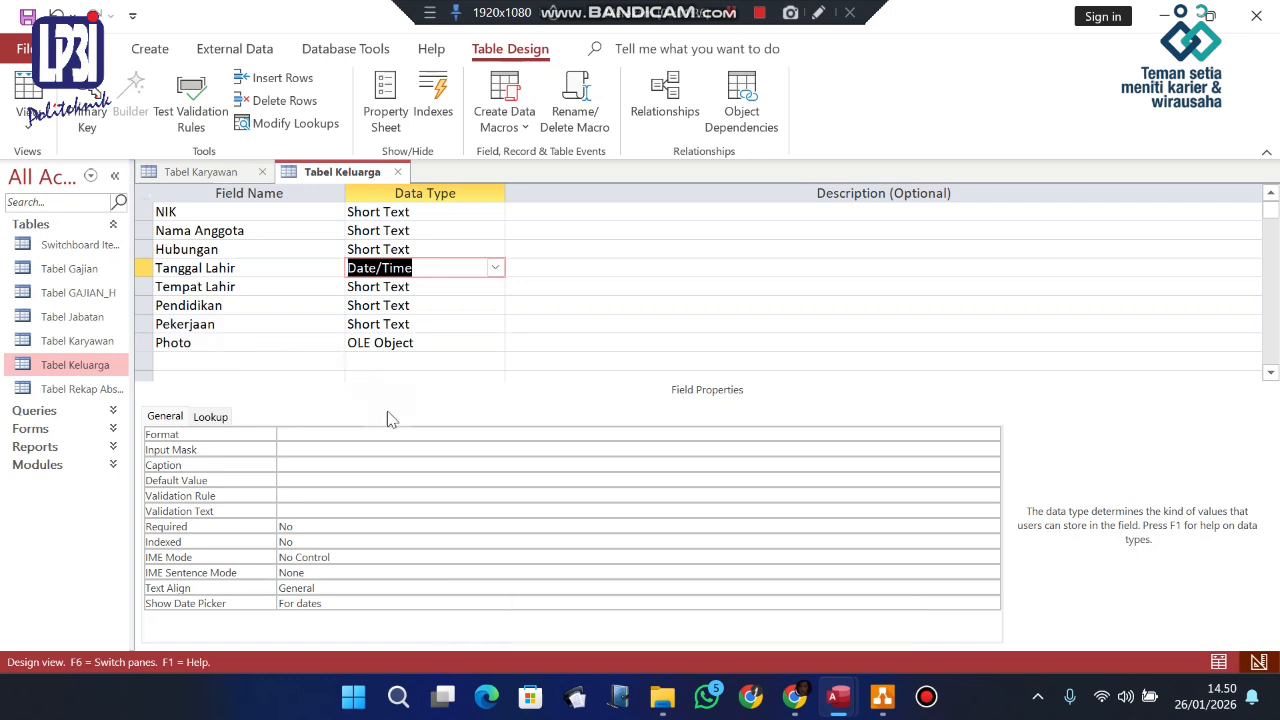
click(211, 417)
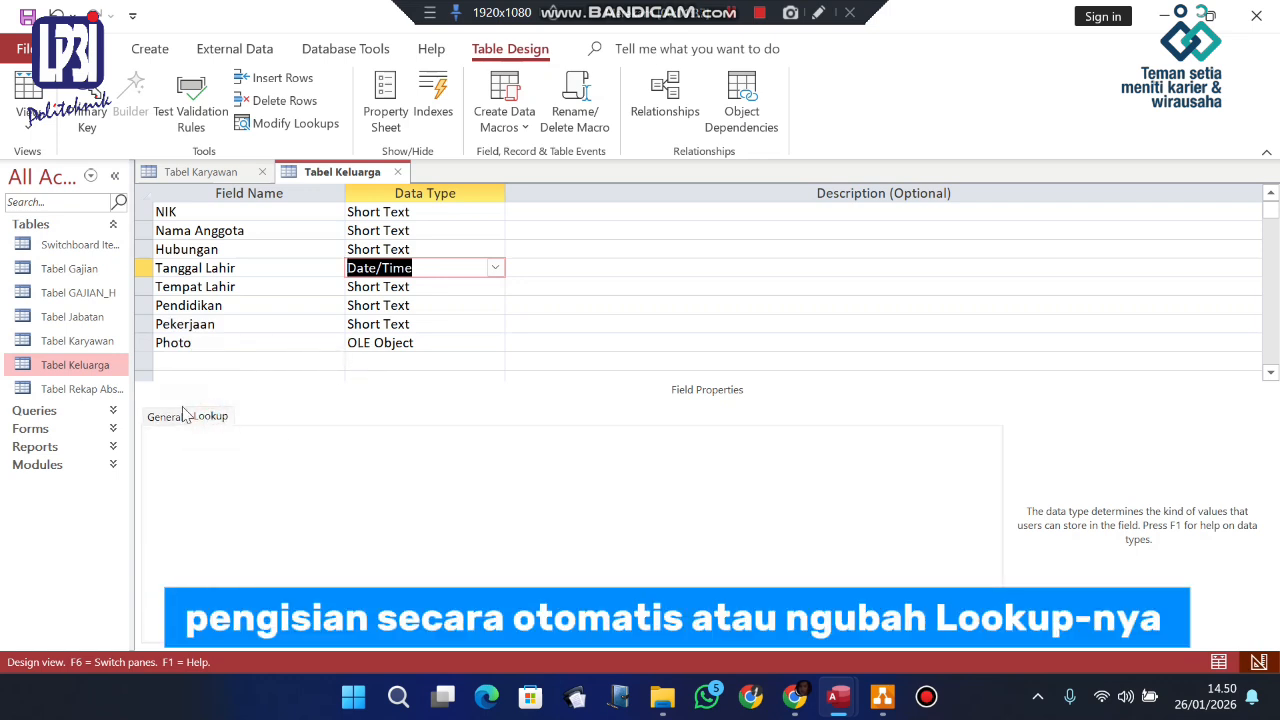
click(167, 418)
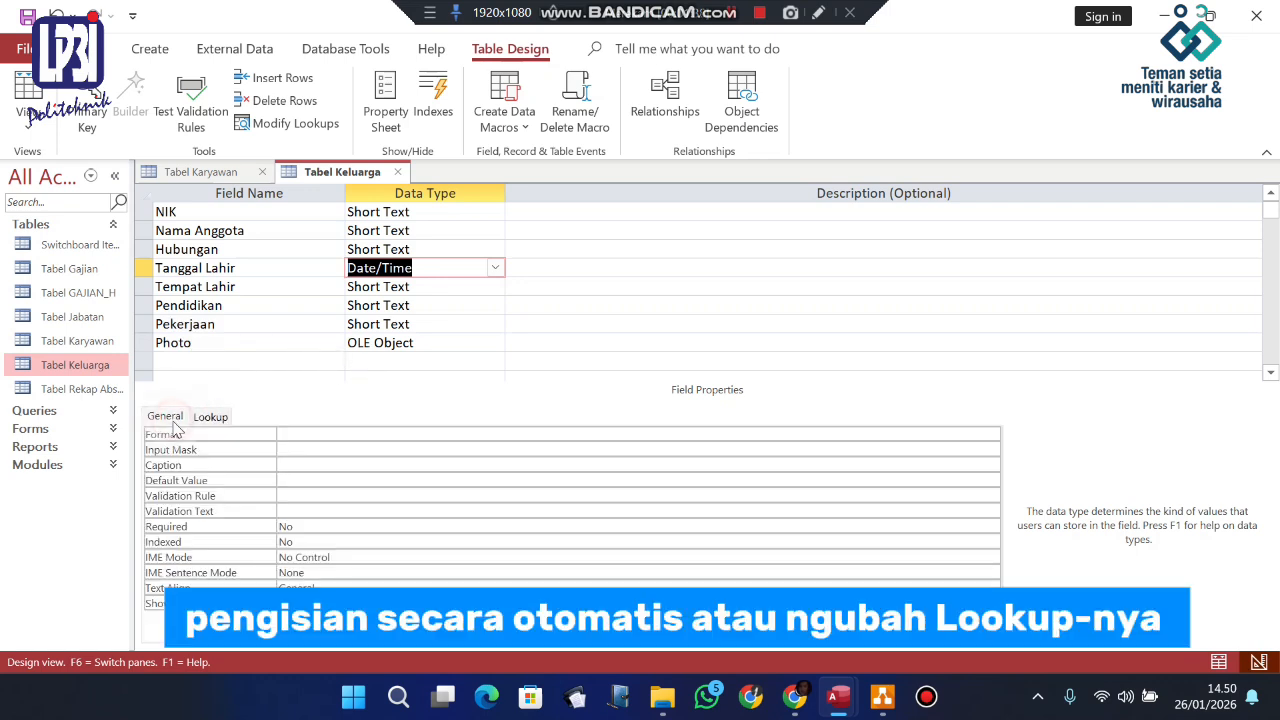
Examine the lookup display control and general properties of the Tempat Lahir field
click(250, 286)
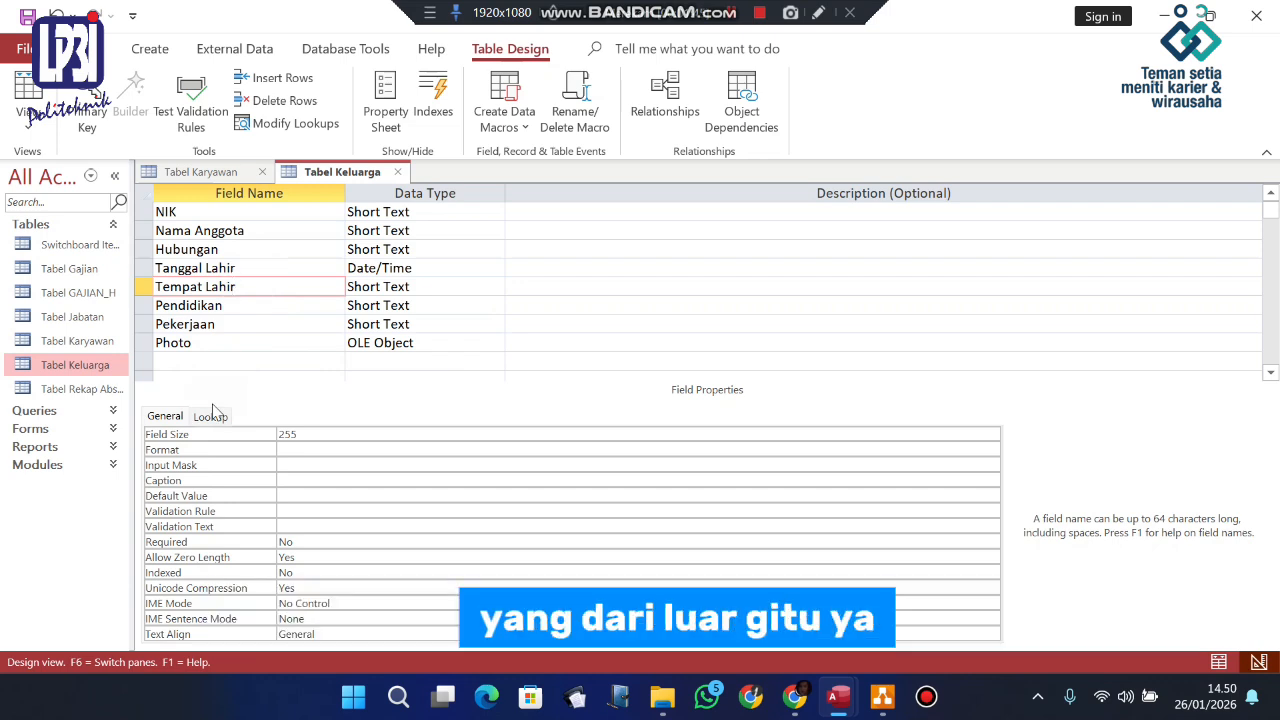
click(216, 418)
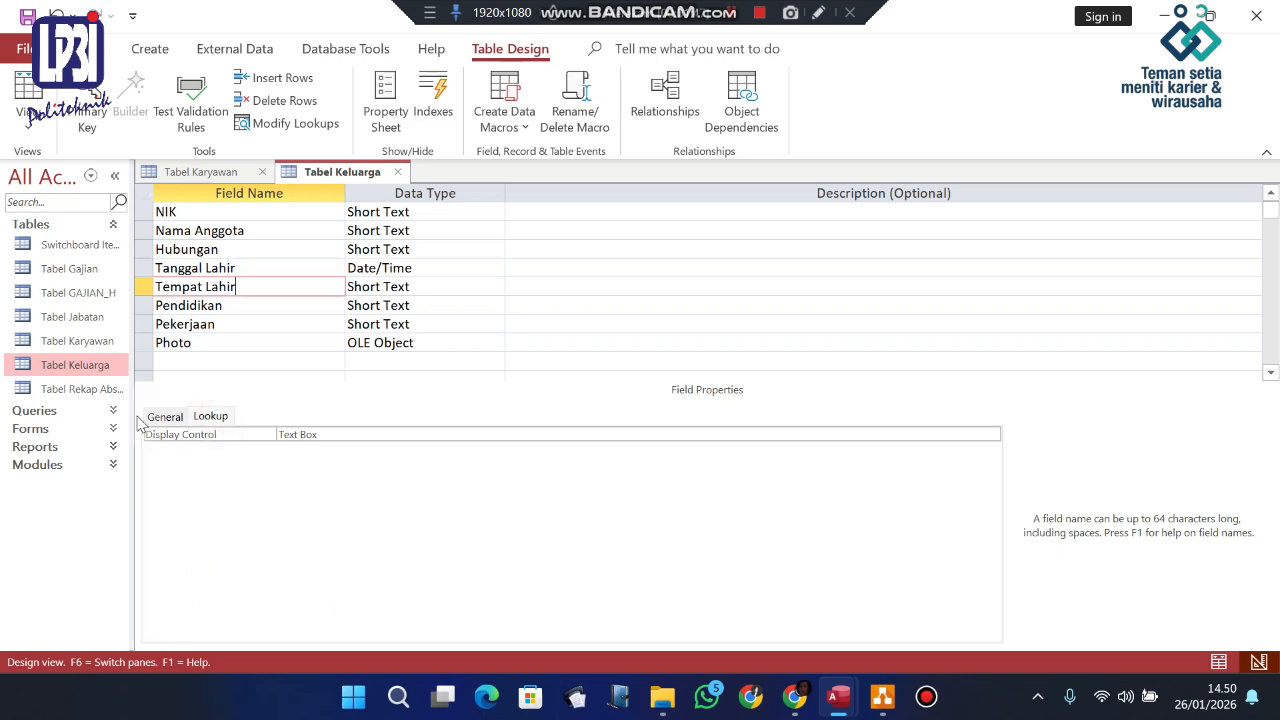
click(166, 417)
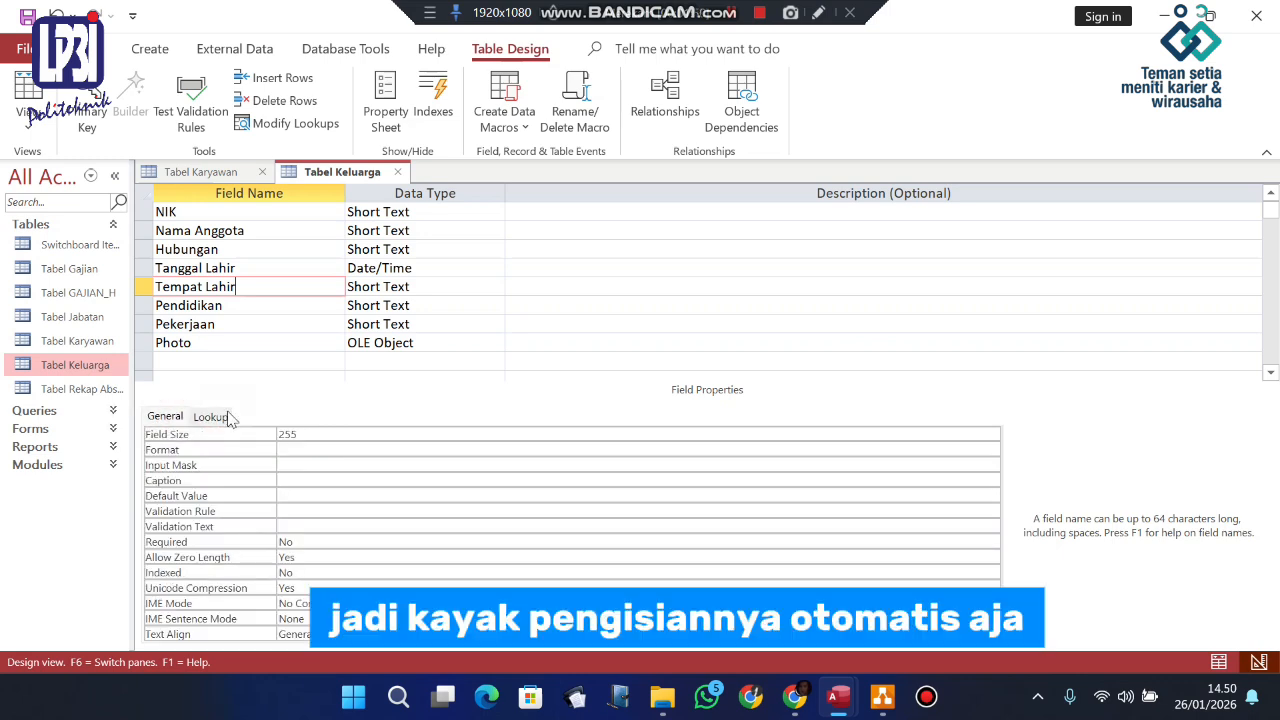
click(220, 416)
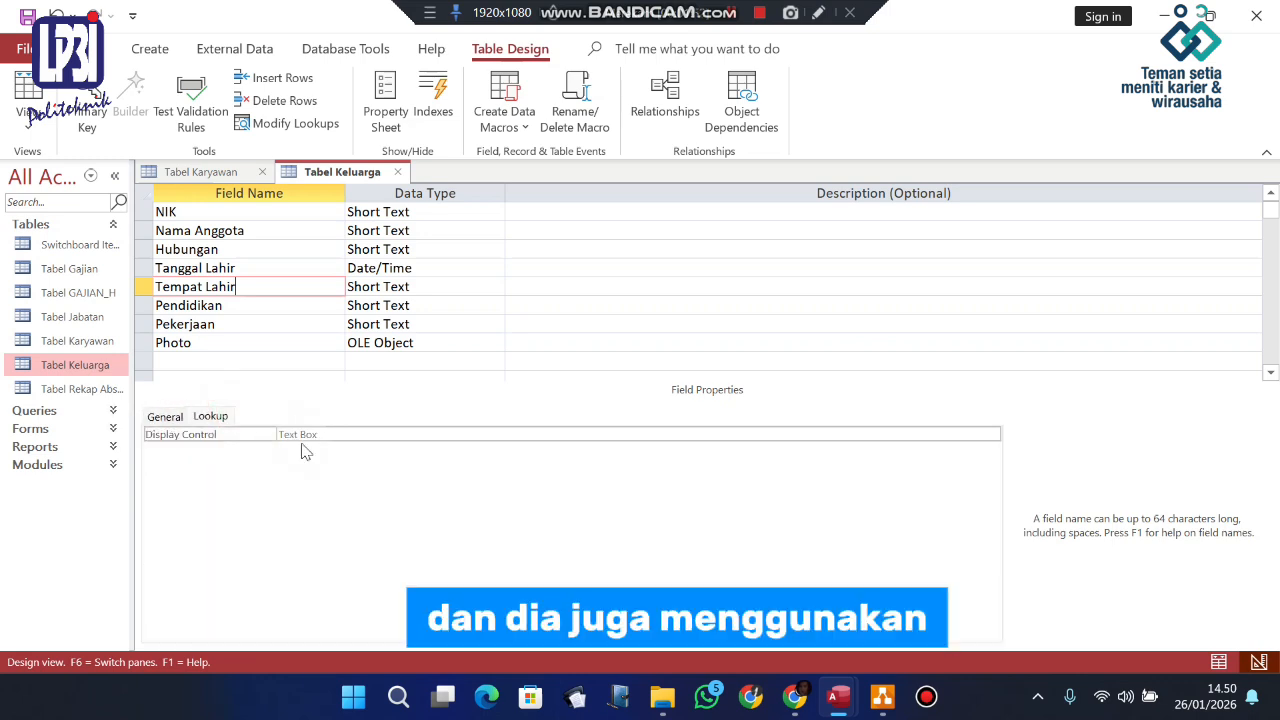
Review the Pendidikan field's general and lookup properties and choose Combo Box as its display control
click(278, 304)
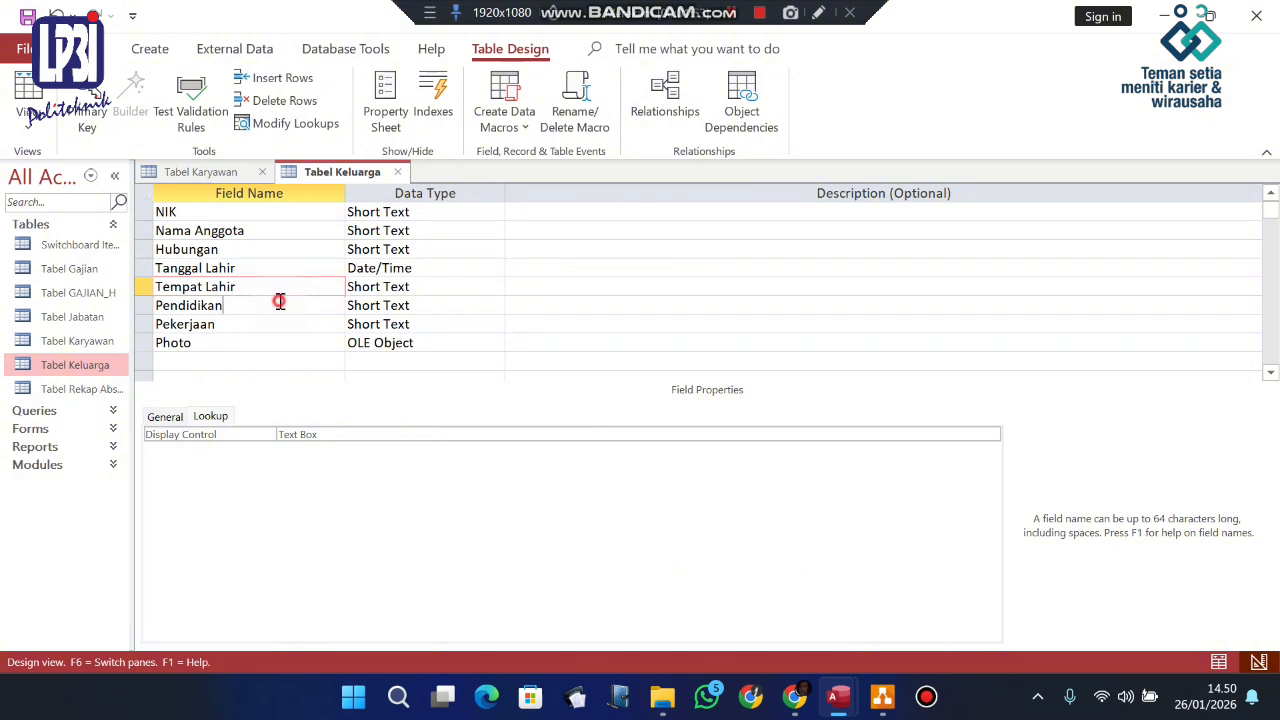
click(166, 416)
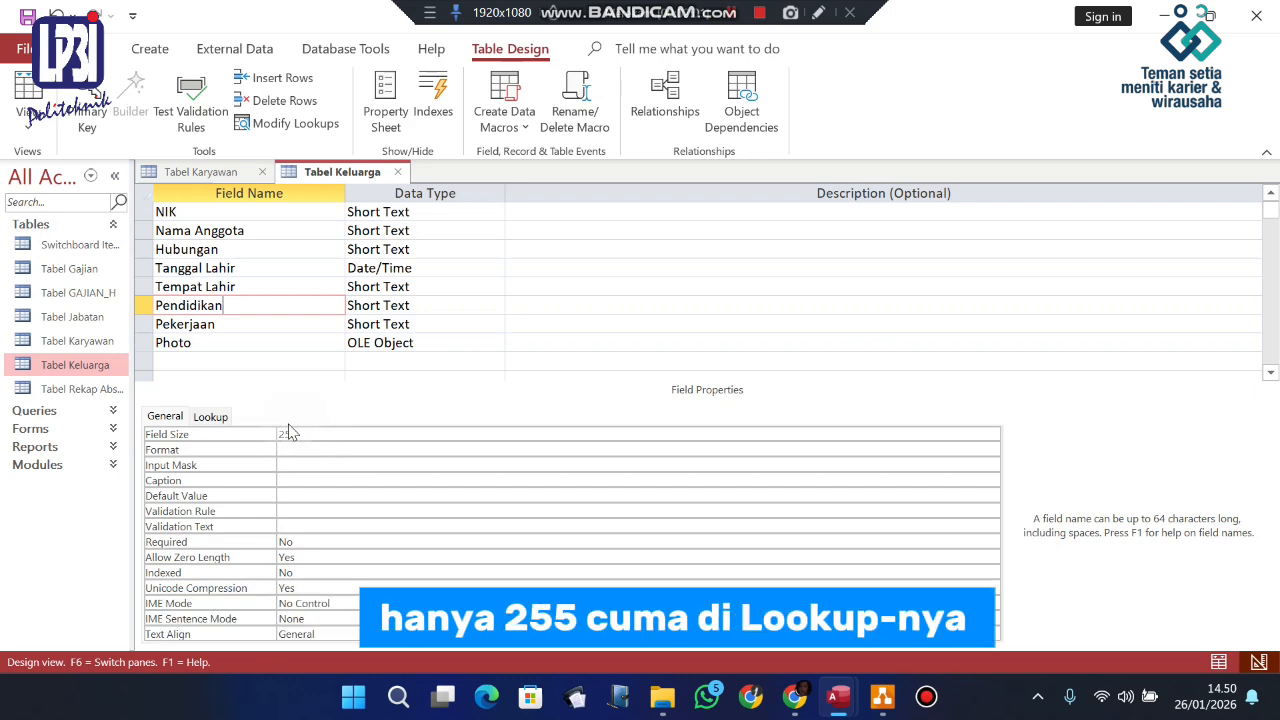
click(214, 416)
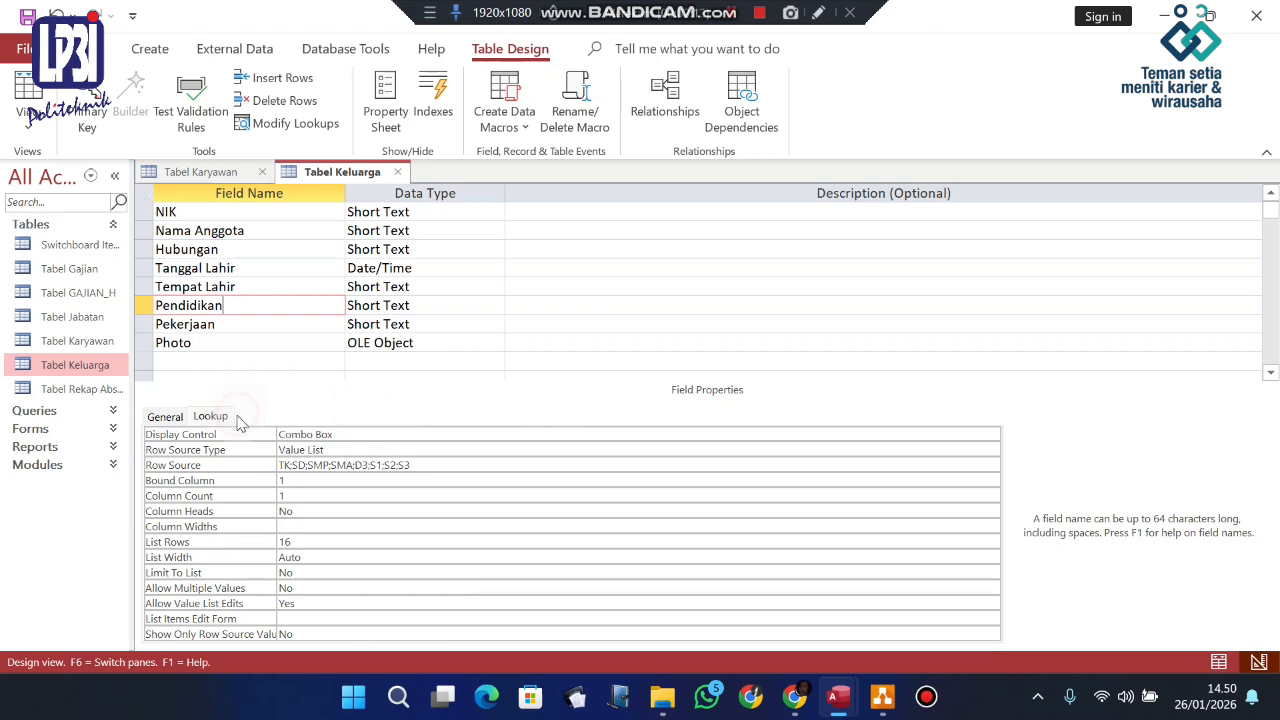
click(406, 434)
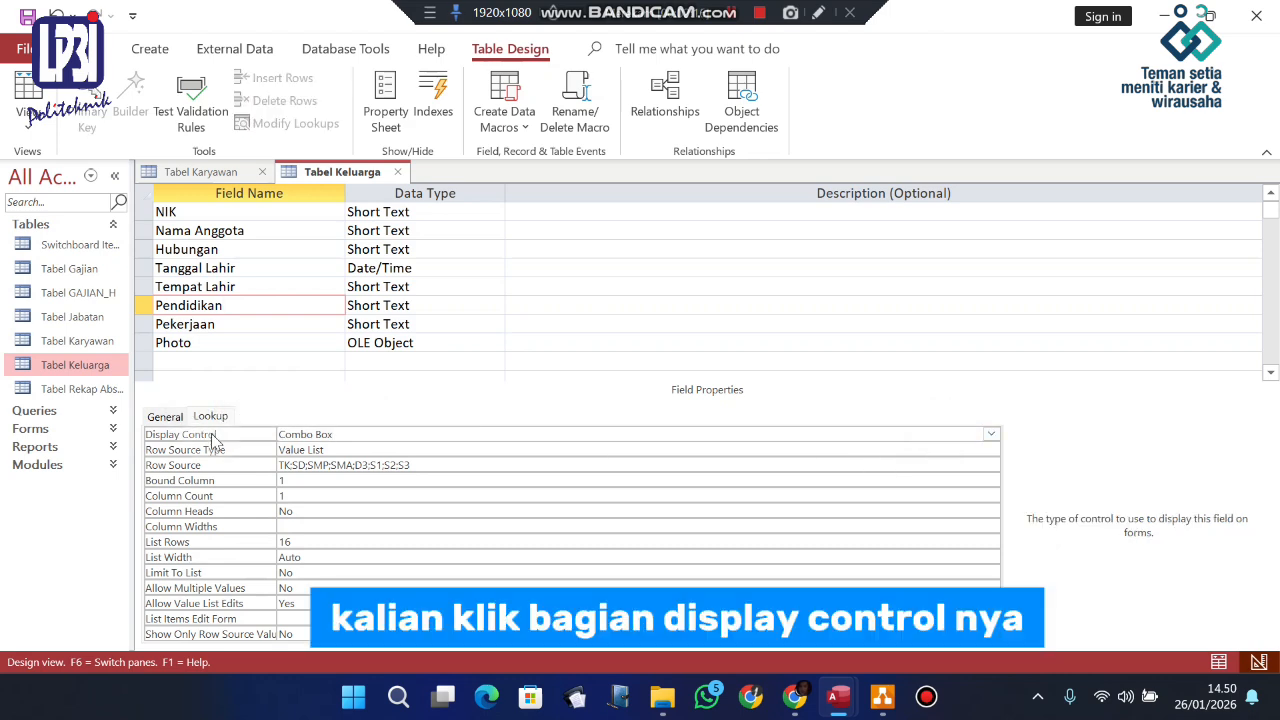
click(991, 433)
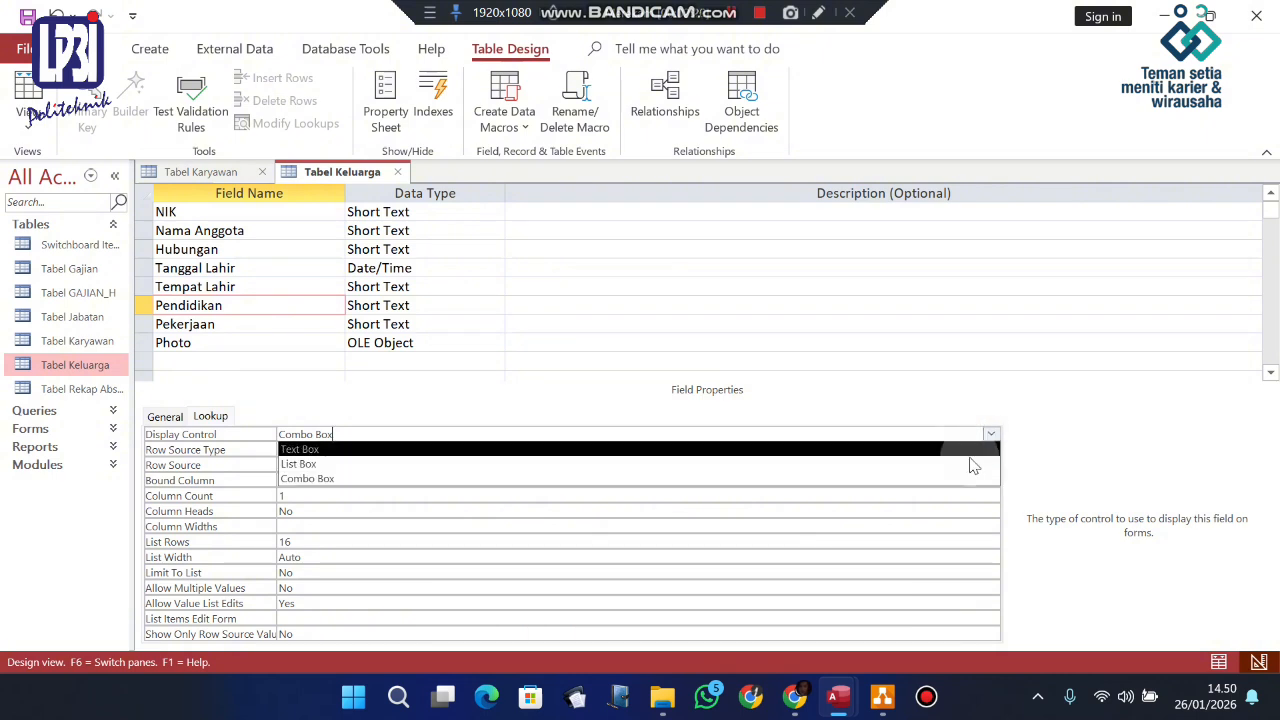
click(945, 478)
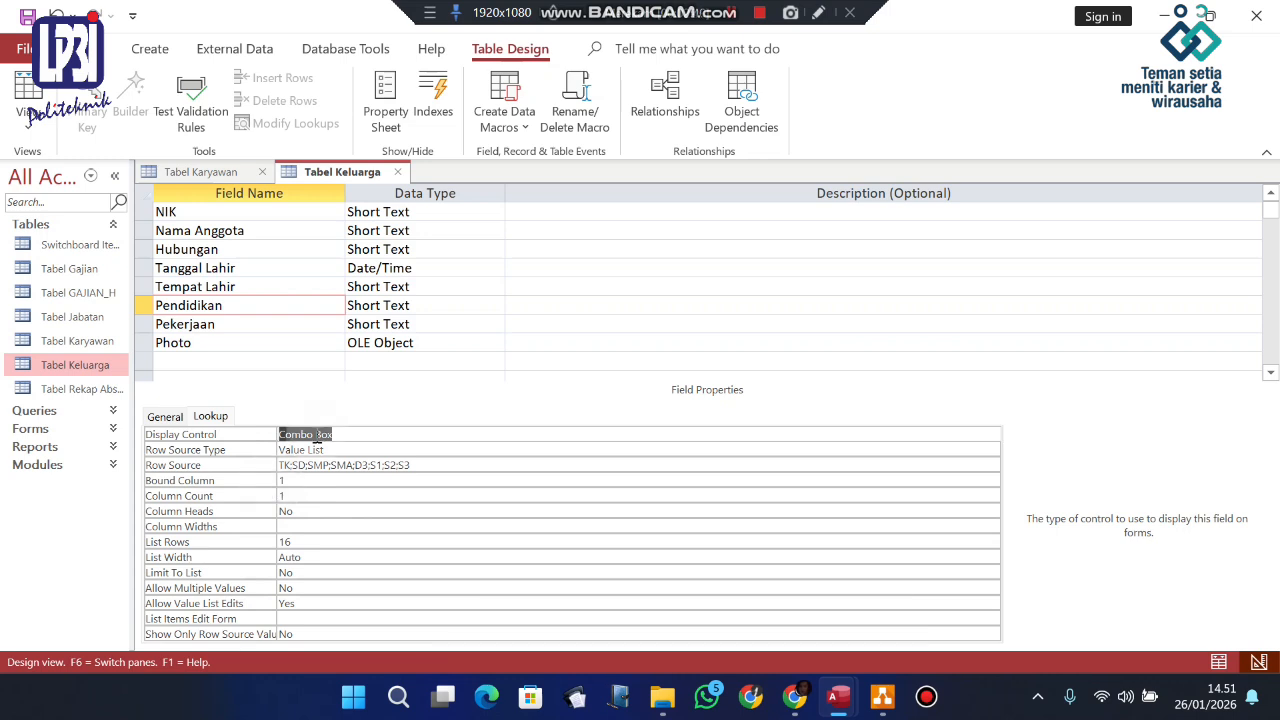
click(172, 417)
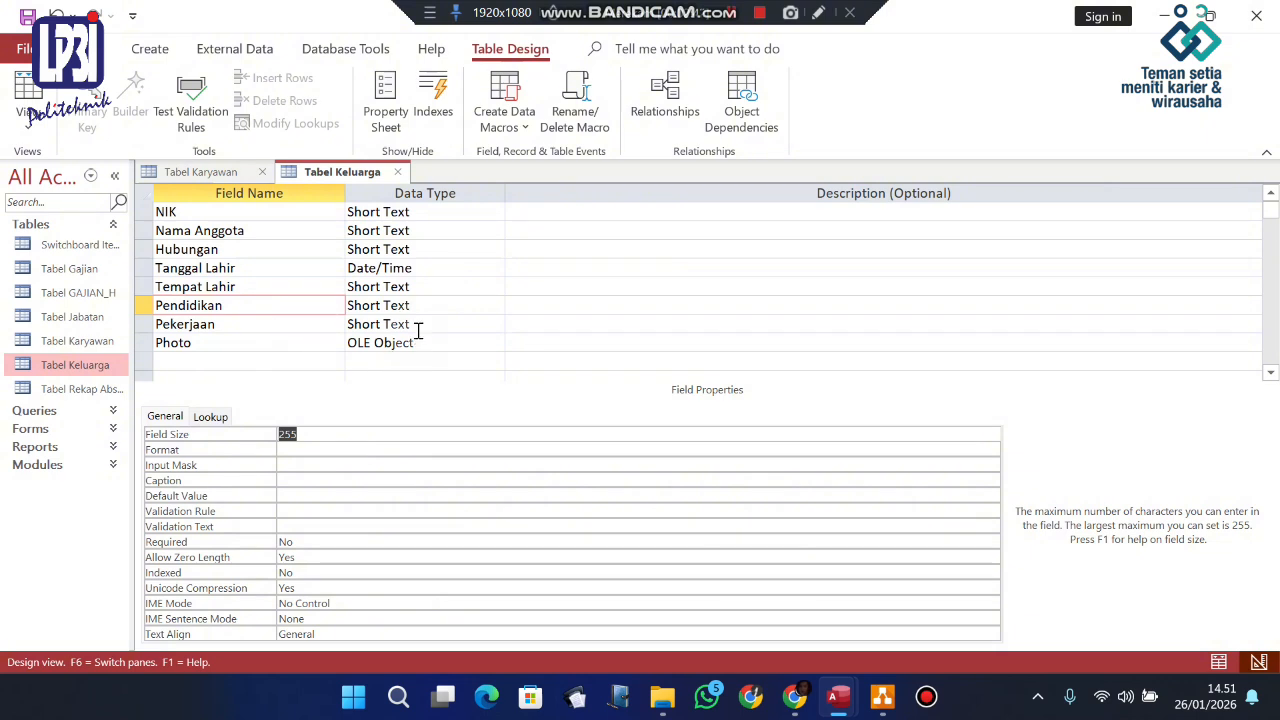
Examine the Pekerjaan field's general properties and the row source of its lookup list
click(286, 322)
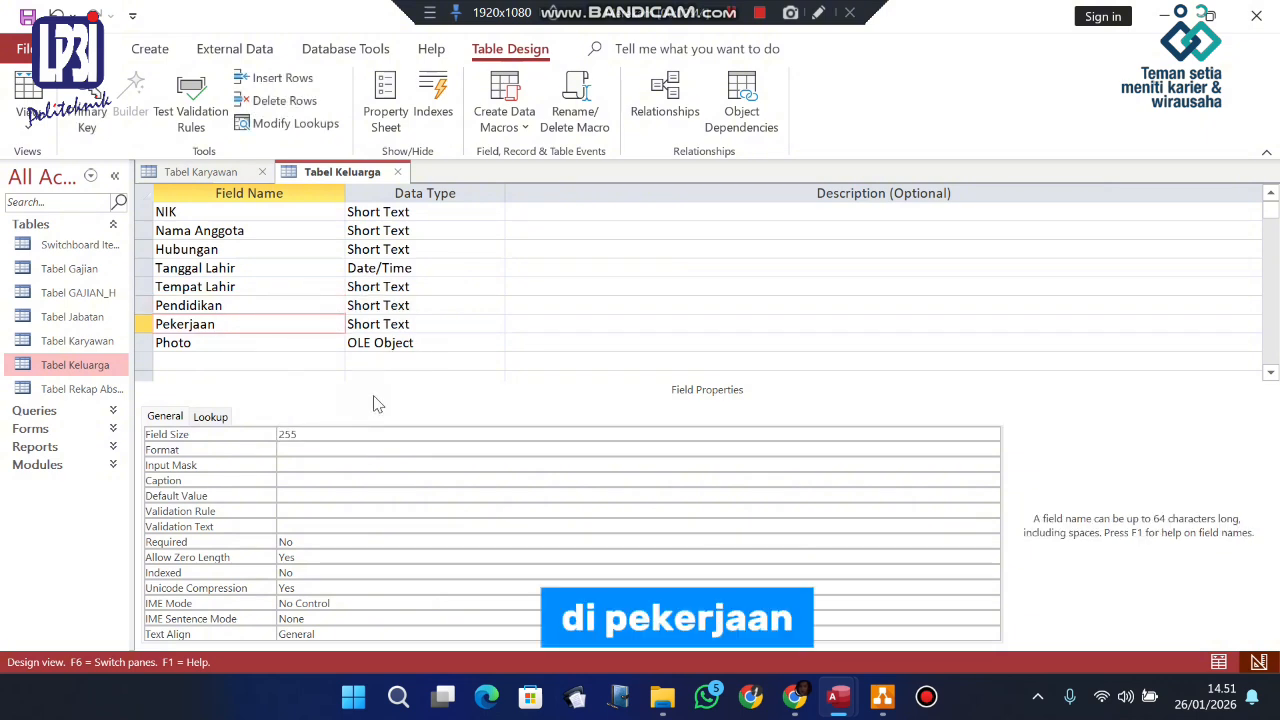
click(209, 417)
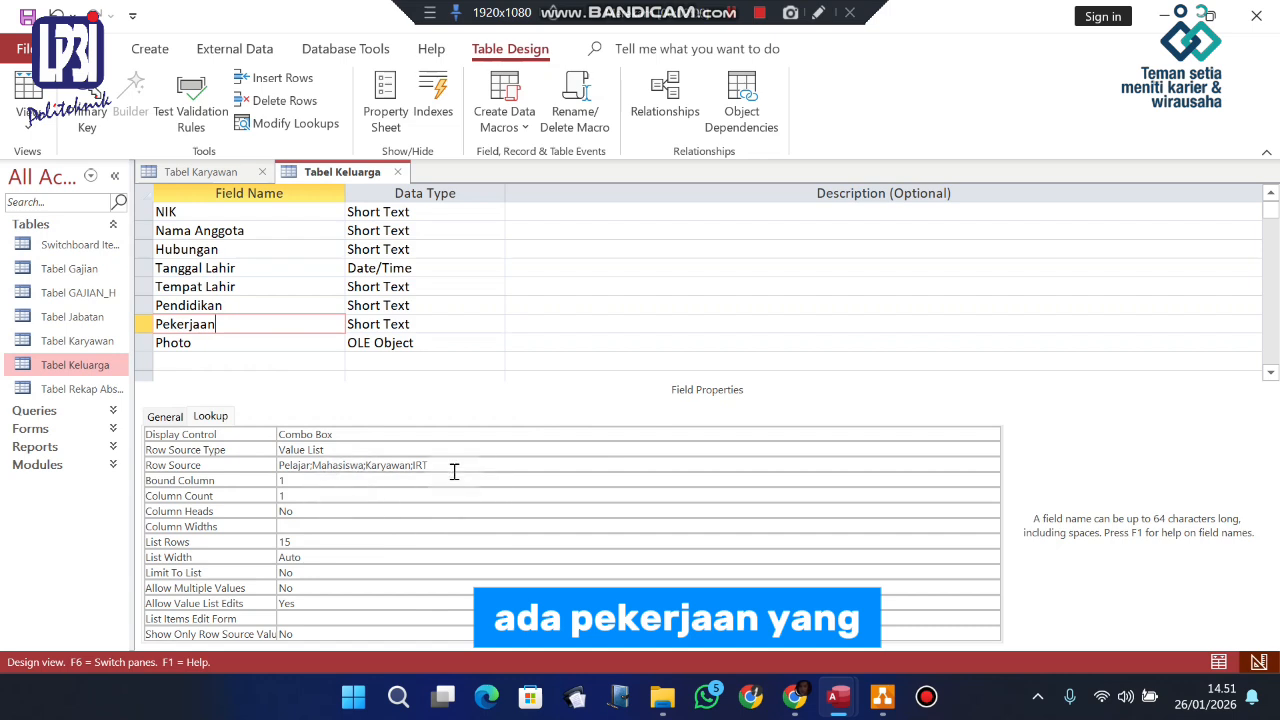
click(548, 461)
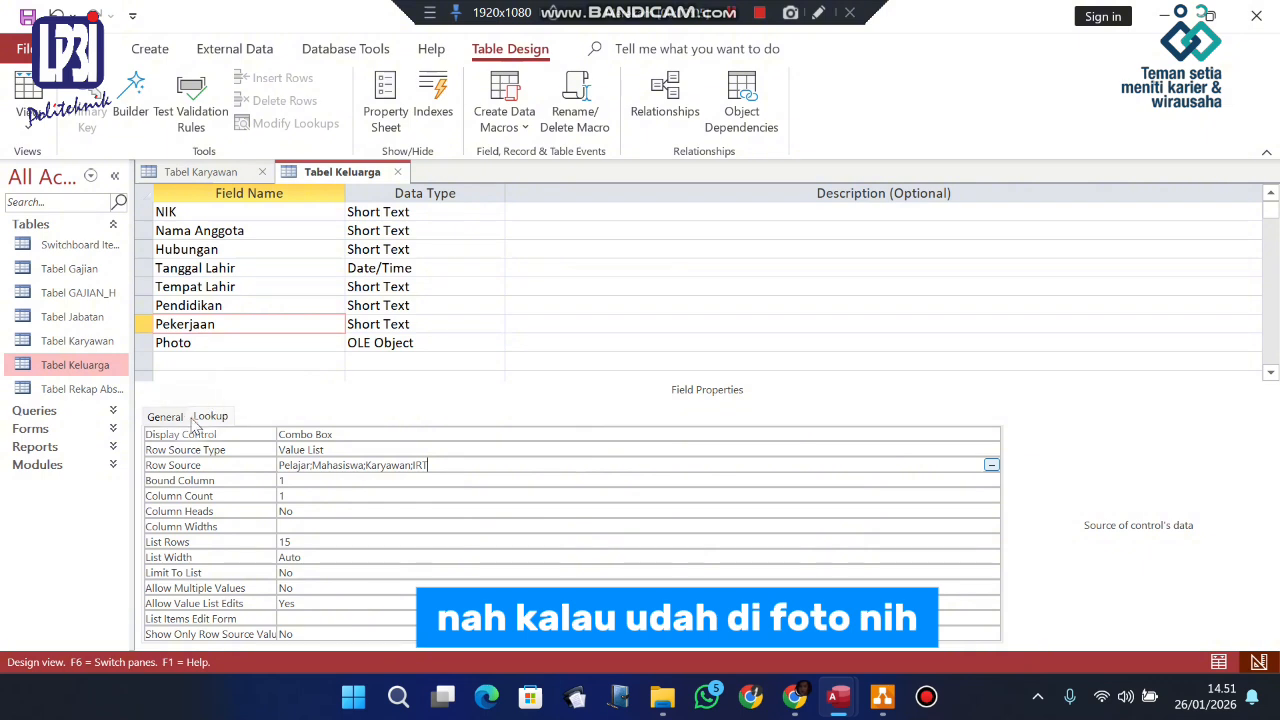
Check the Photo field's lookup, general properties and data type, and return to the NIK field's general properties
click(264, 345)
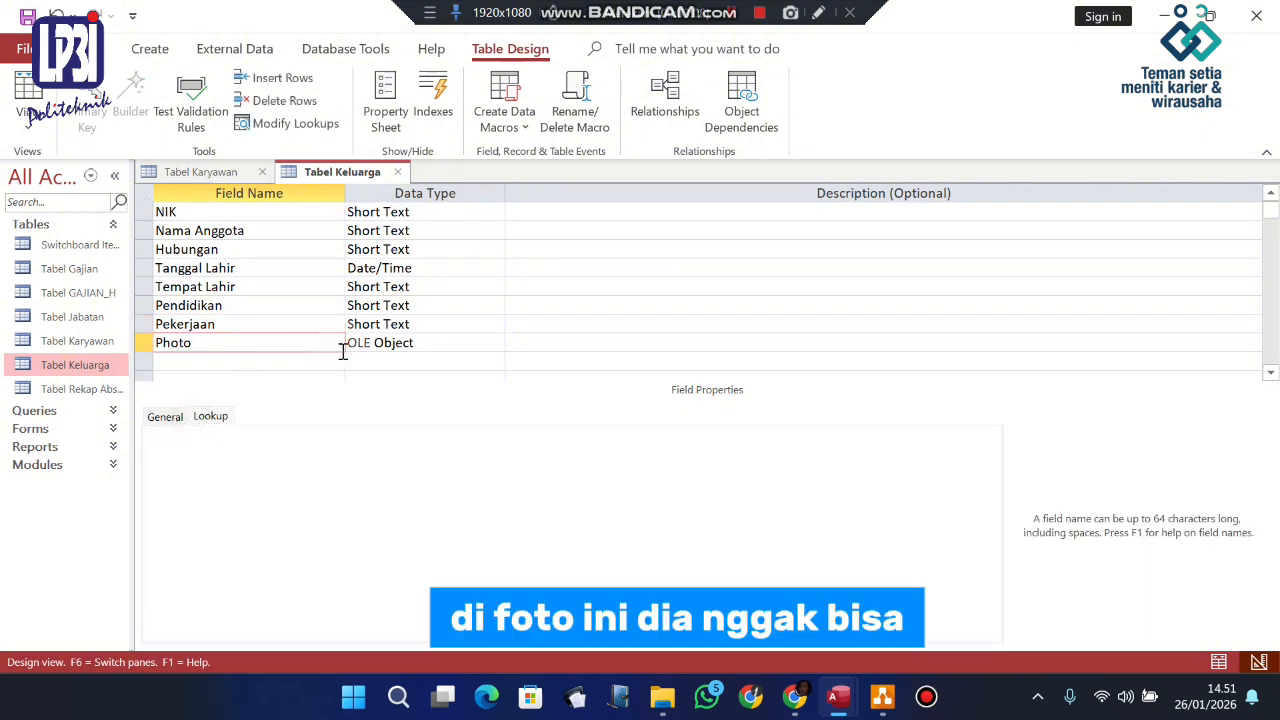
click(163, 417)
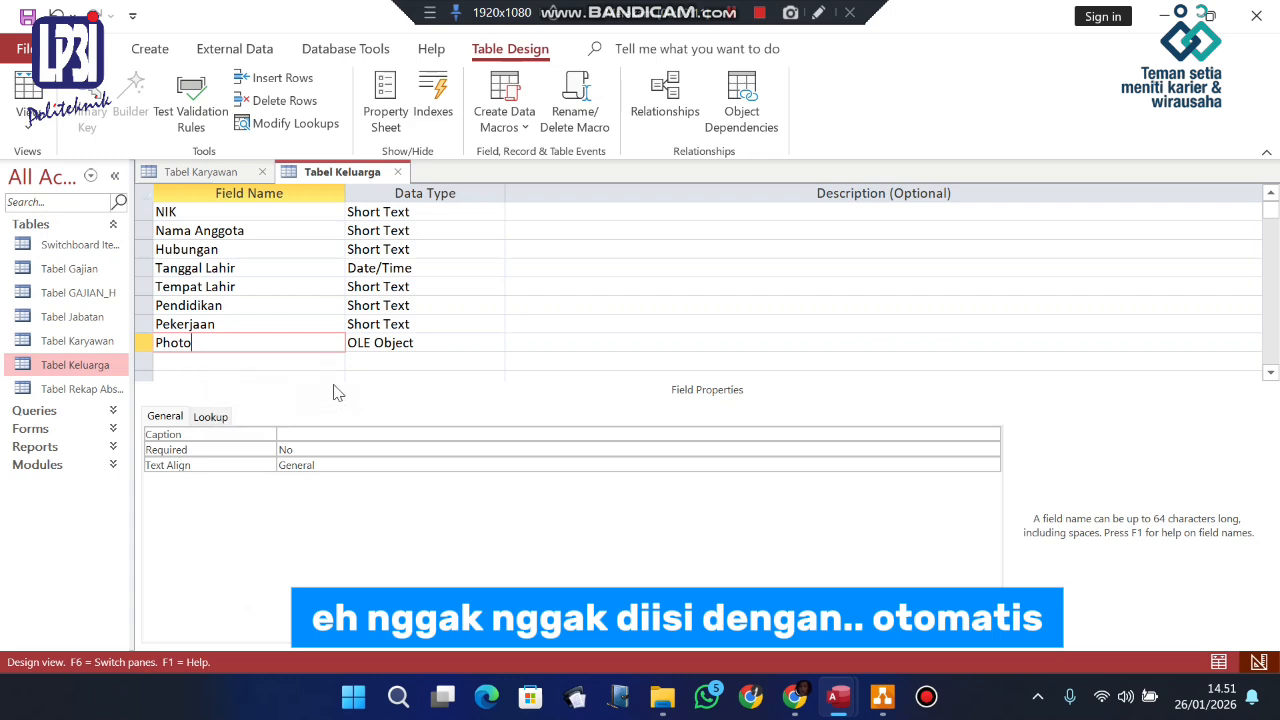
click(385, 343)
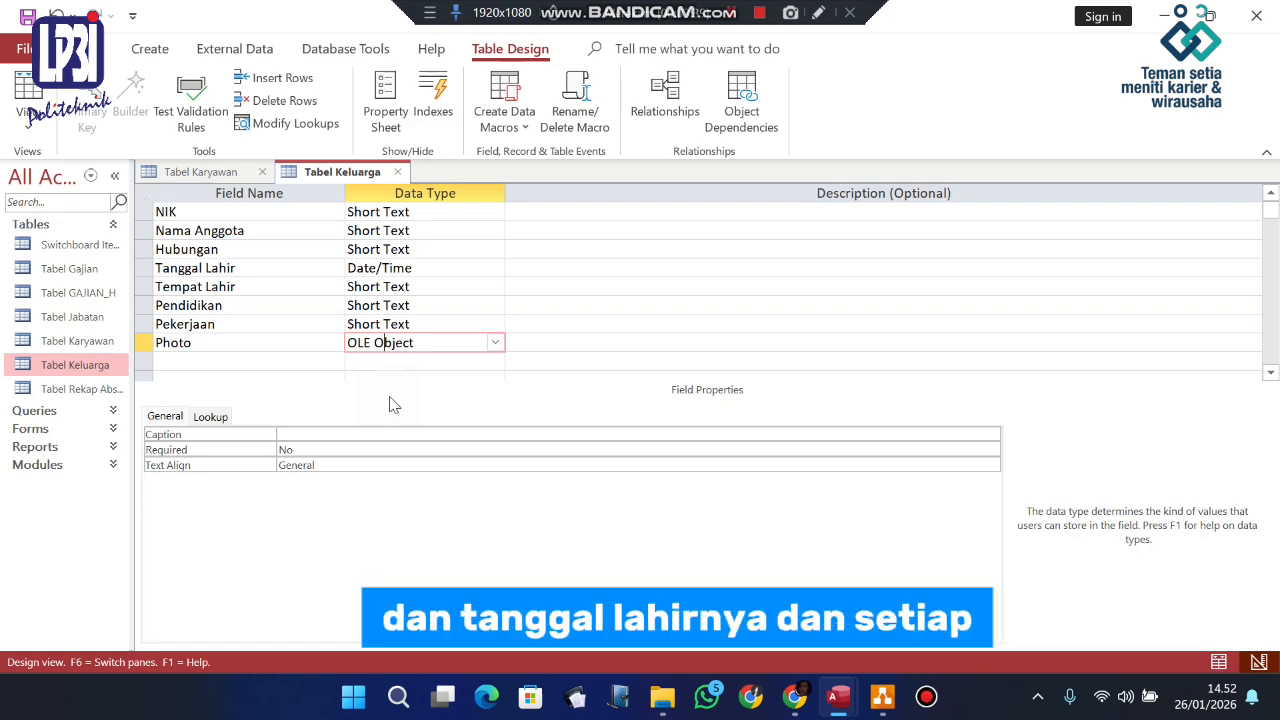
click(220, 213)
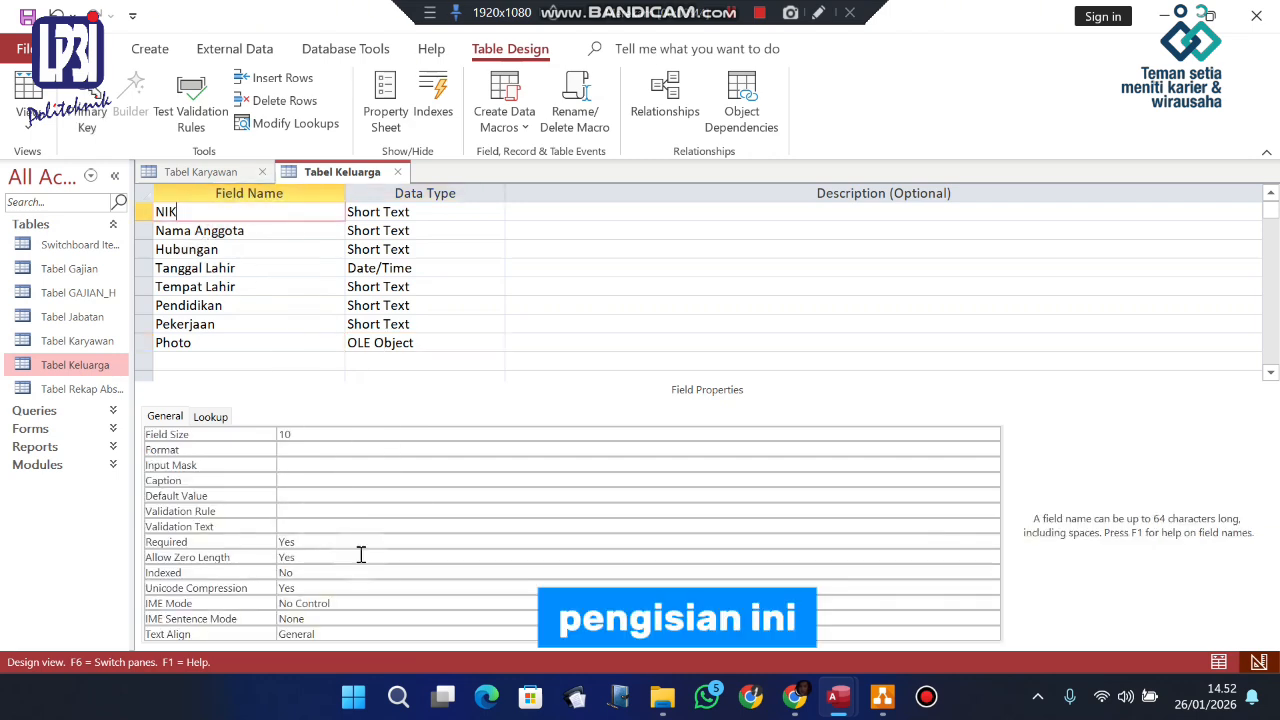
Switch Tabel Keluarga to Datasheet View and examine the first record's NIK, Nama Anggota, Hubungan and Tanggal Lahir fields
click(266, 240)
click(306, 302)
click(305, 215)
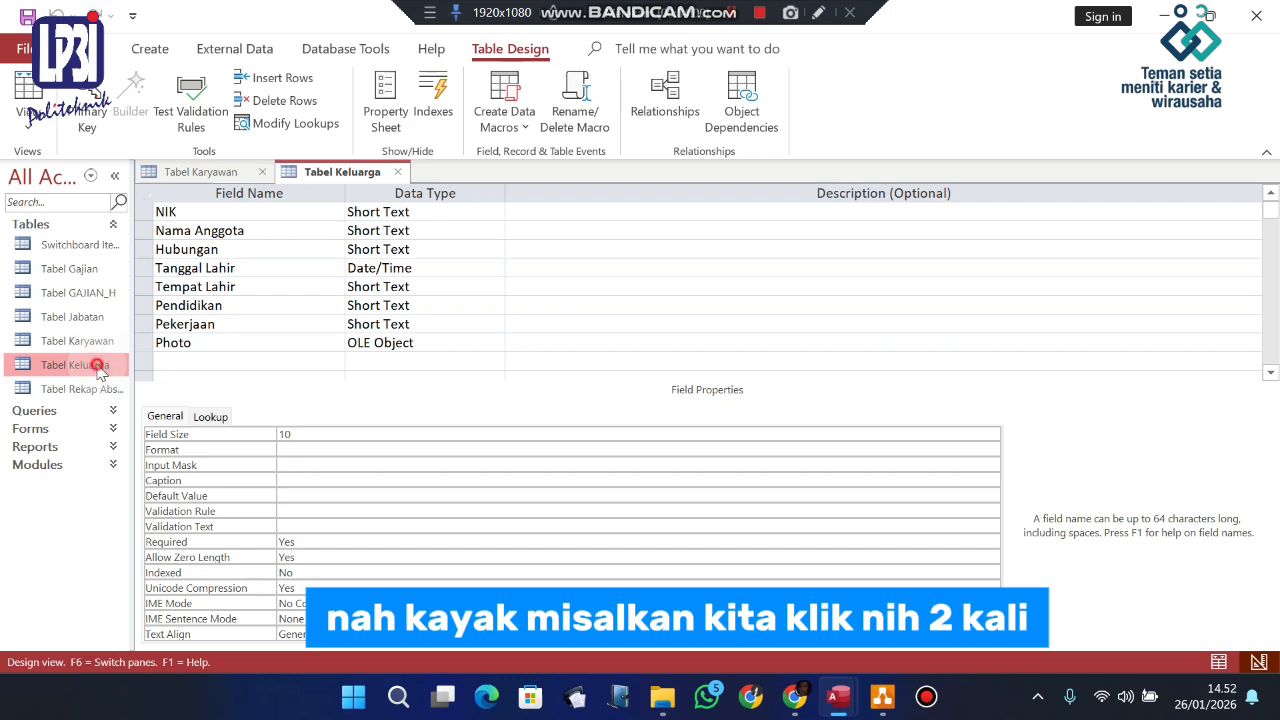
double_click(93, 365)
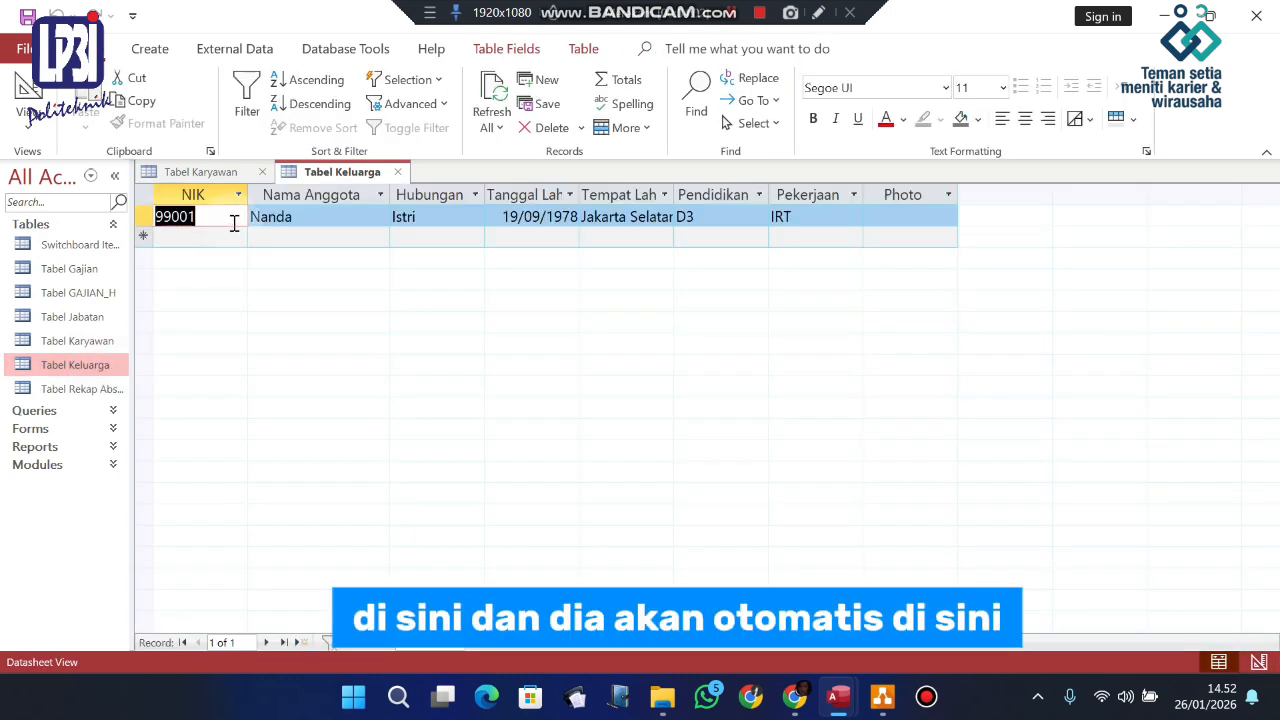
click(356, 220)
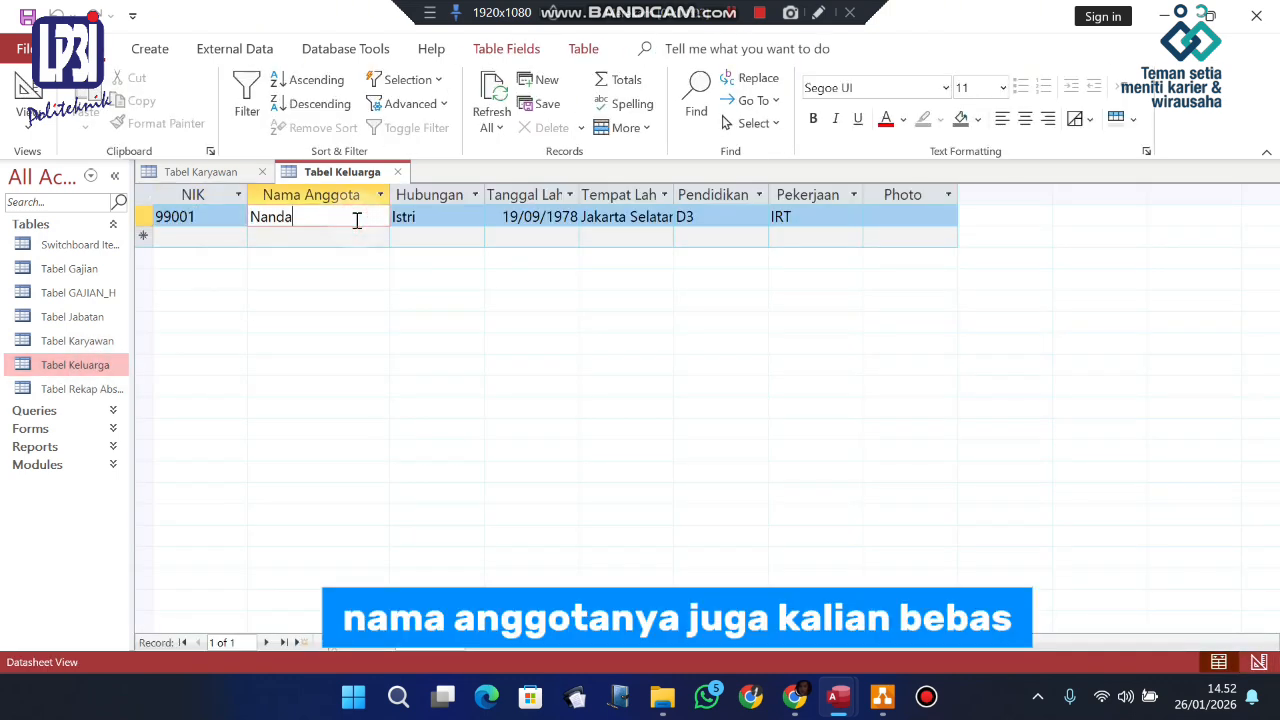
click(430, 216)
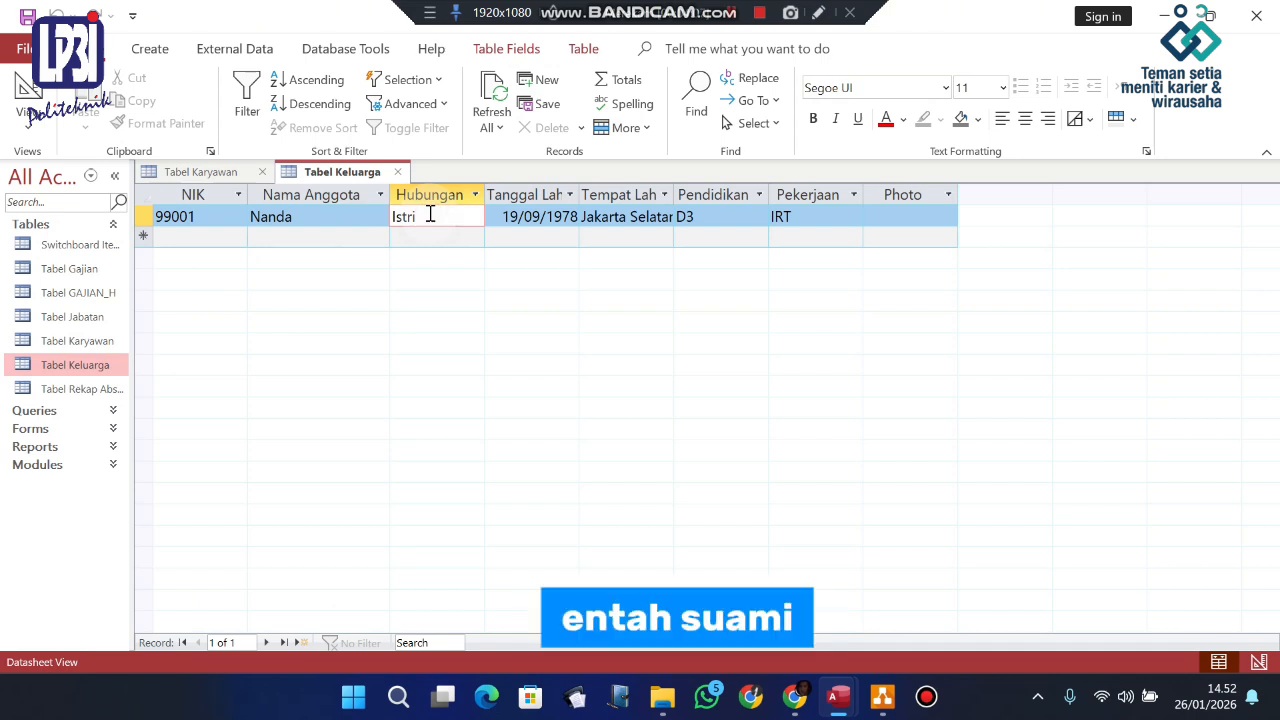
click(526, 216)
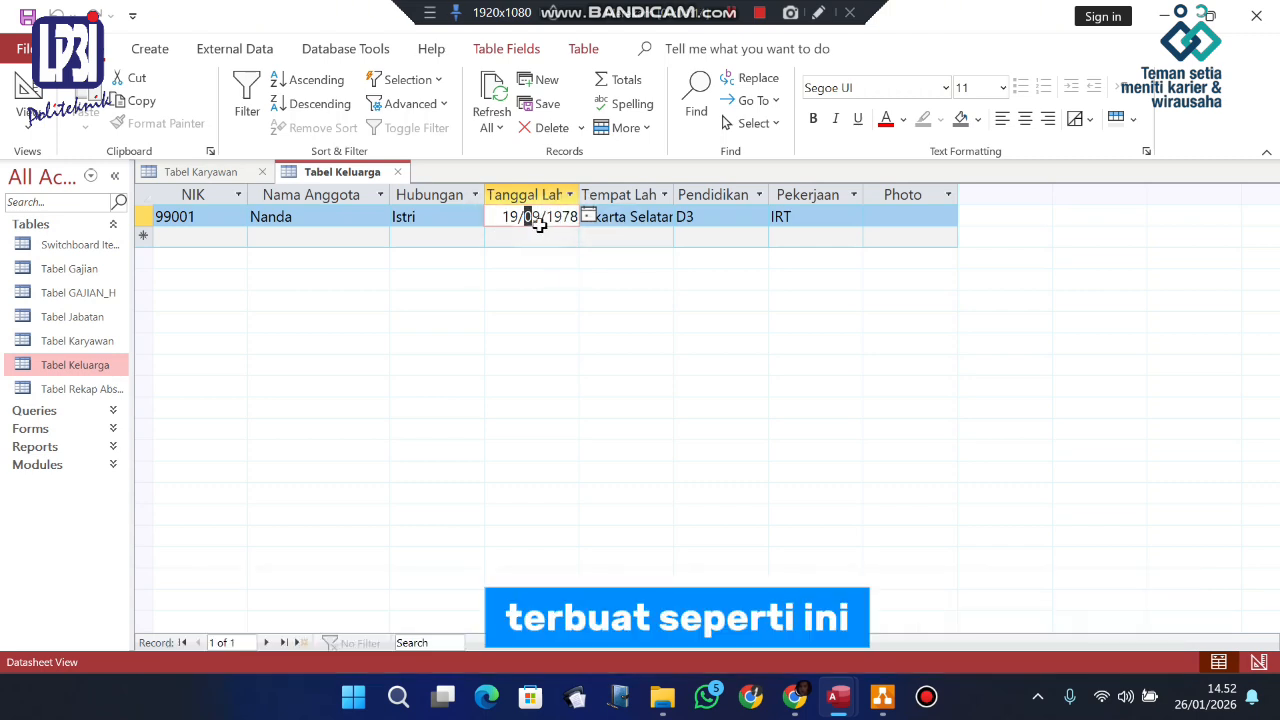
Widen the Tempat Lahir column to fit its text and set the first record's Pendidikan to S1
click(641, 220)
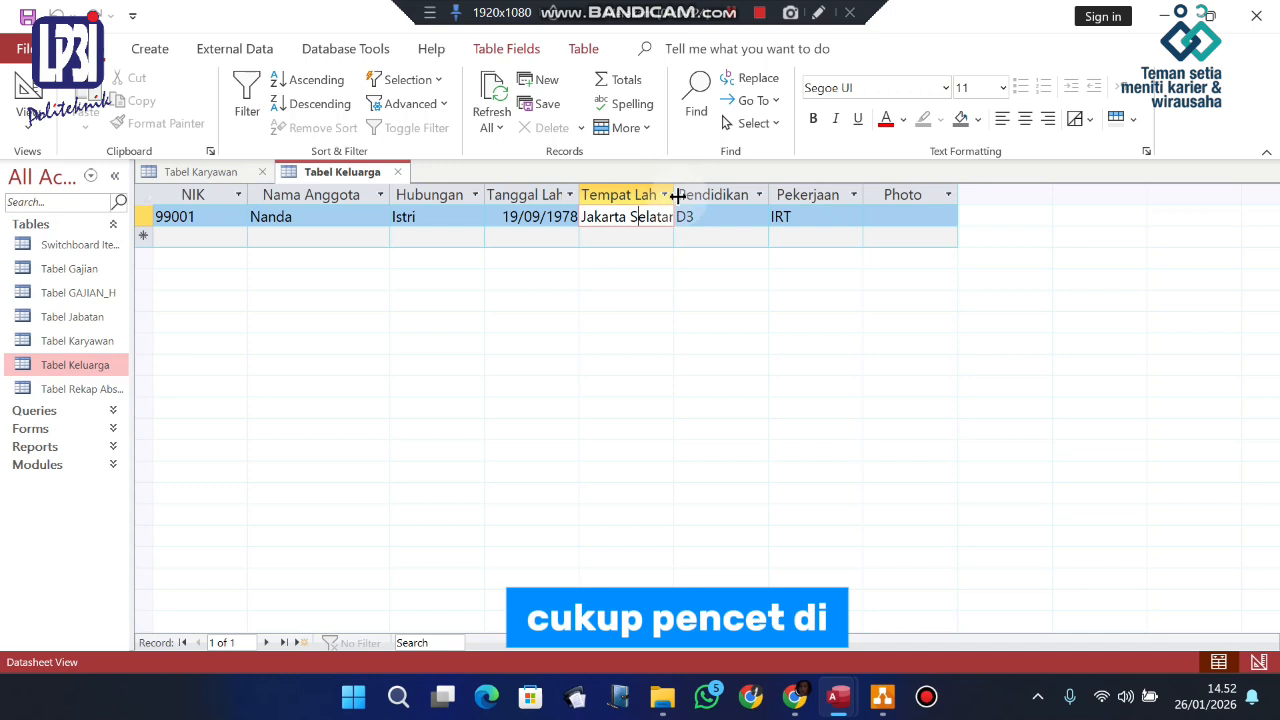
drag(676, 195, 697, 195)
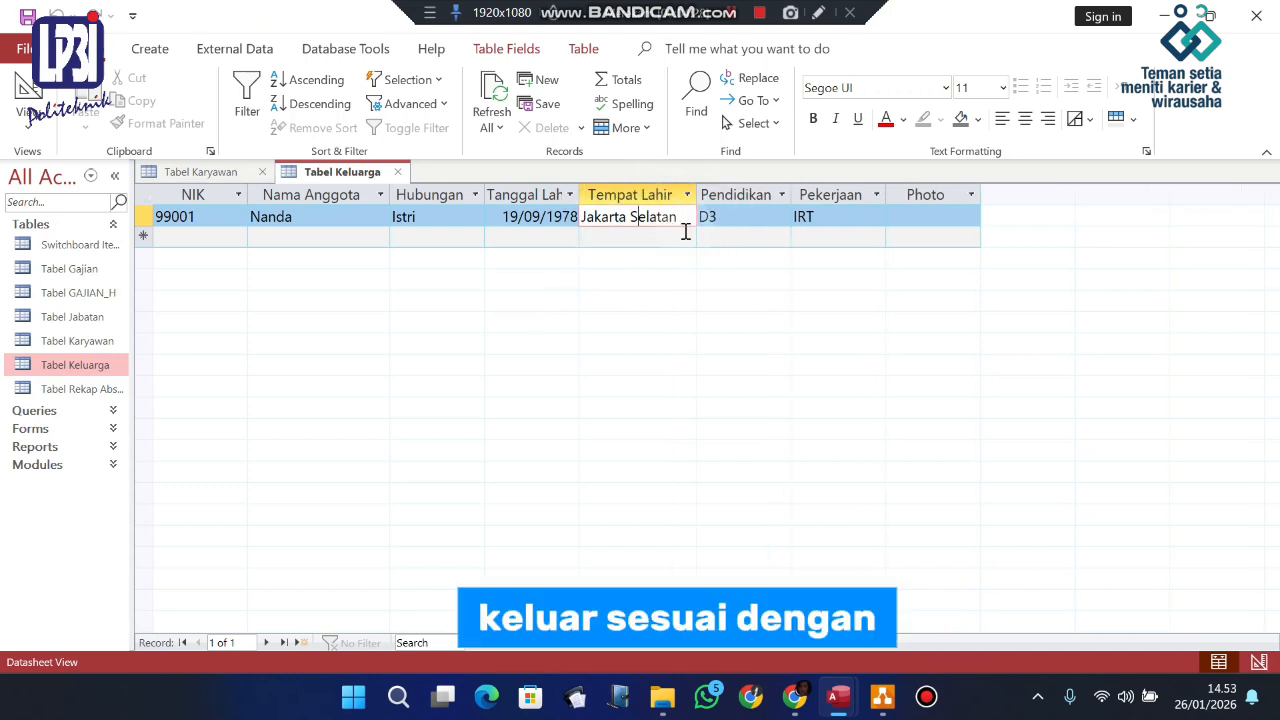
click(745, 217)
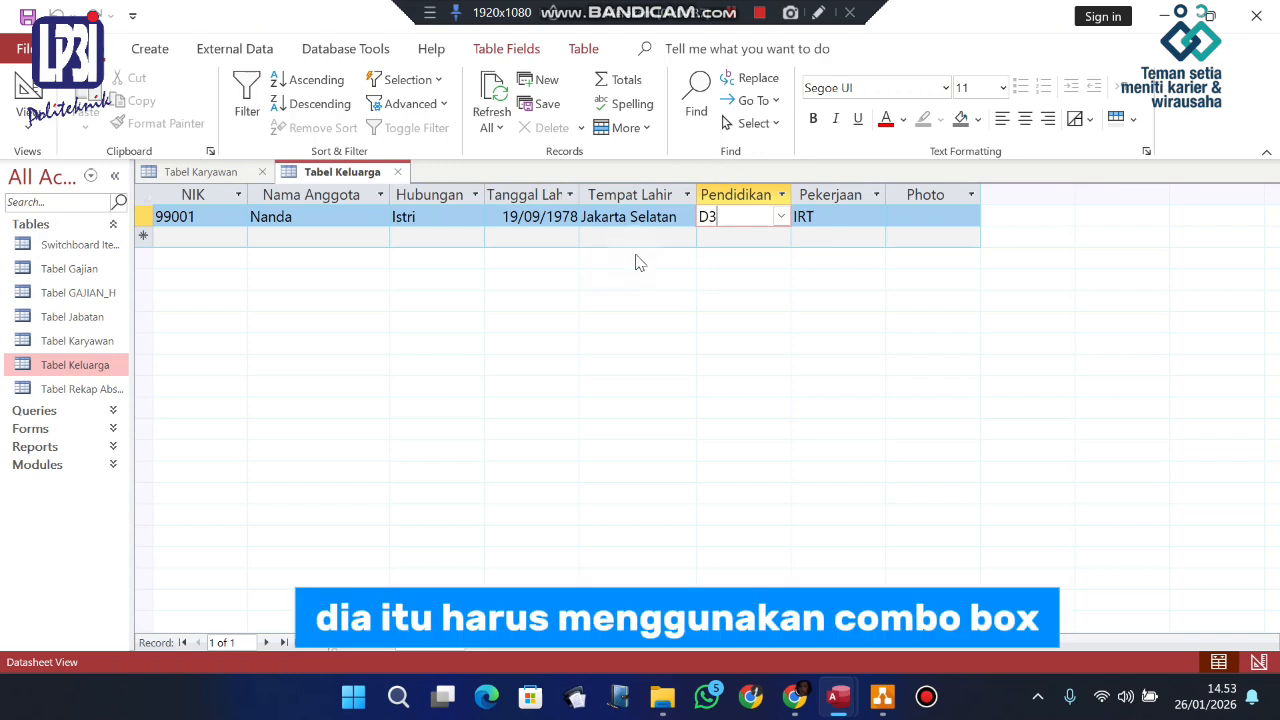
click(780, 217)
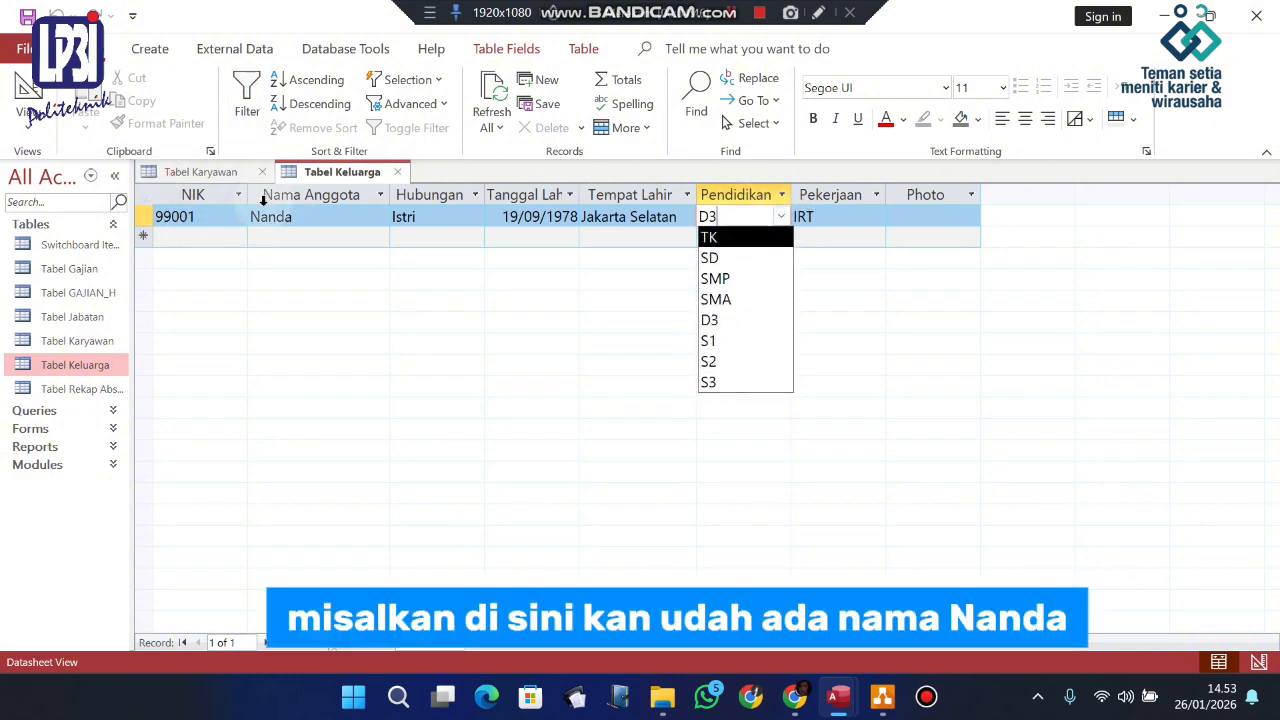
click(727, 342)
Set the first record's Pekerjaan to Karyawan in Tabel Keluarga and save the change
click(846, 214)
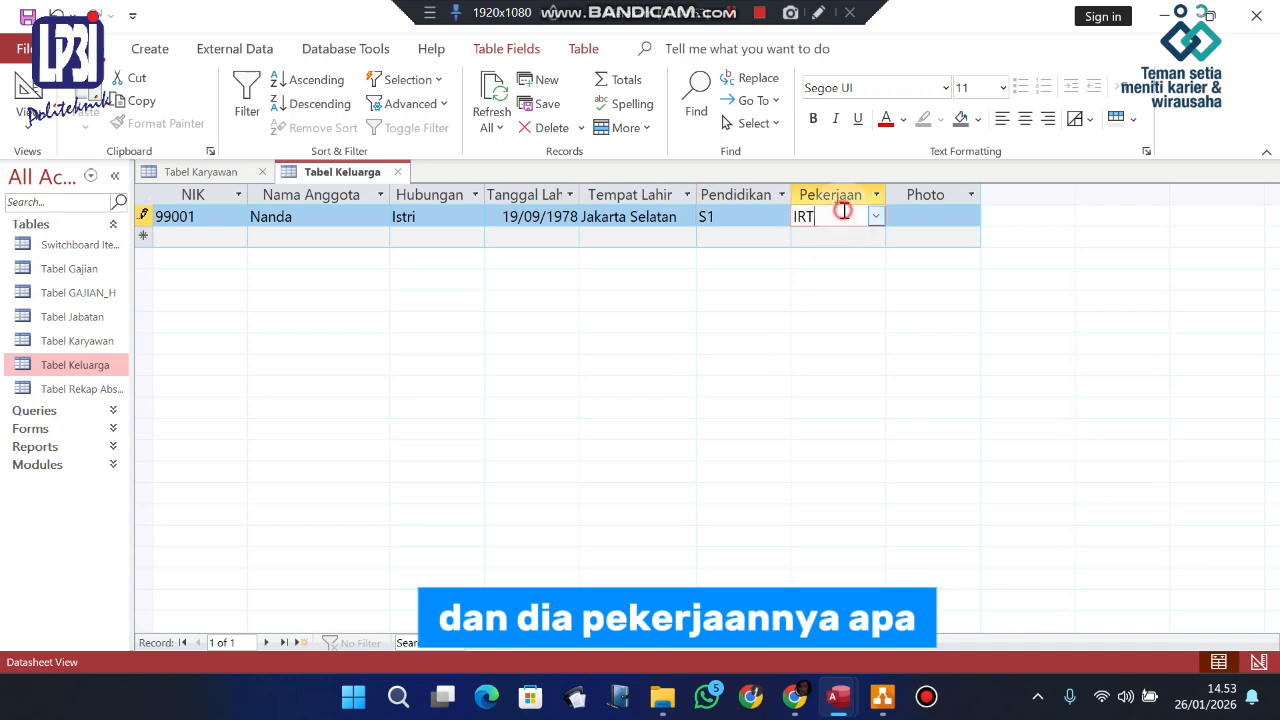
click(876, 218)
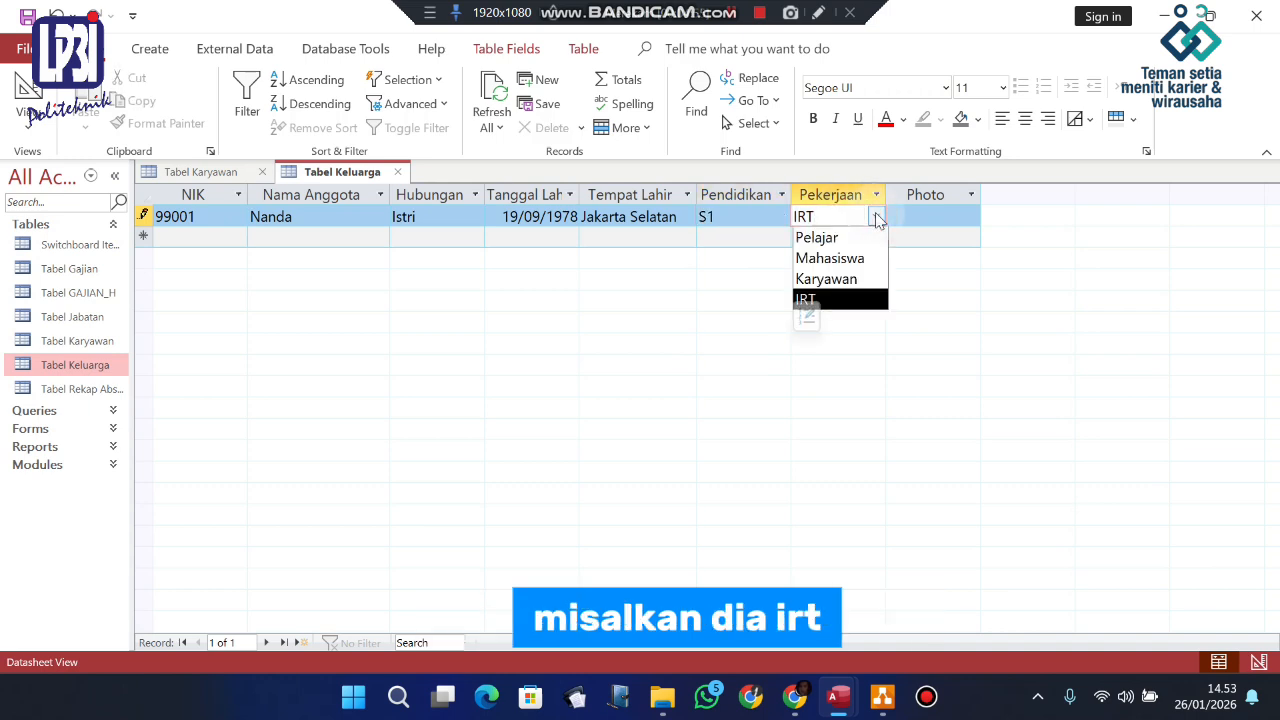
click(838, 279)
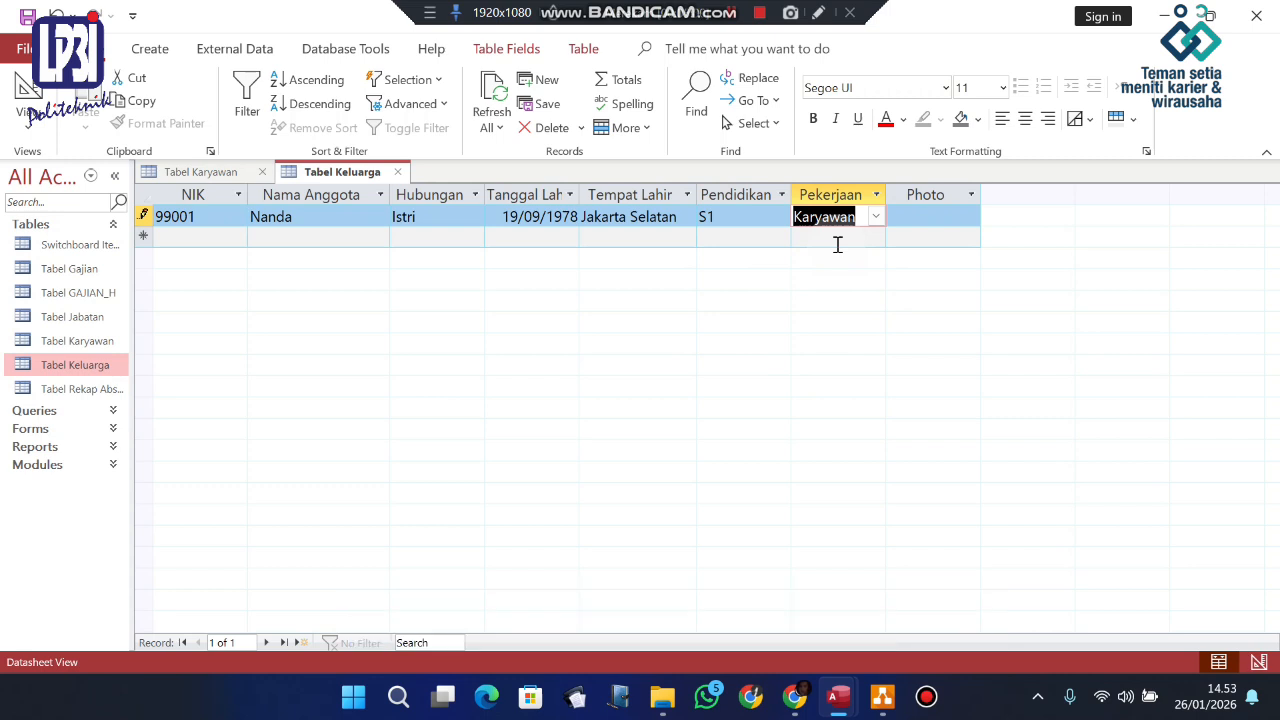
key(ctrl+s)
click(735, 14)
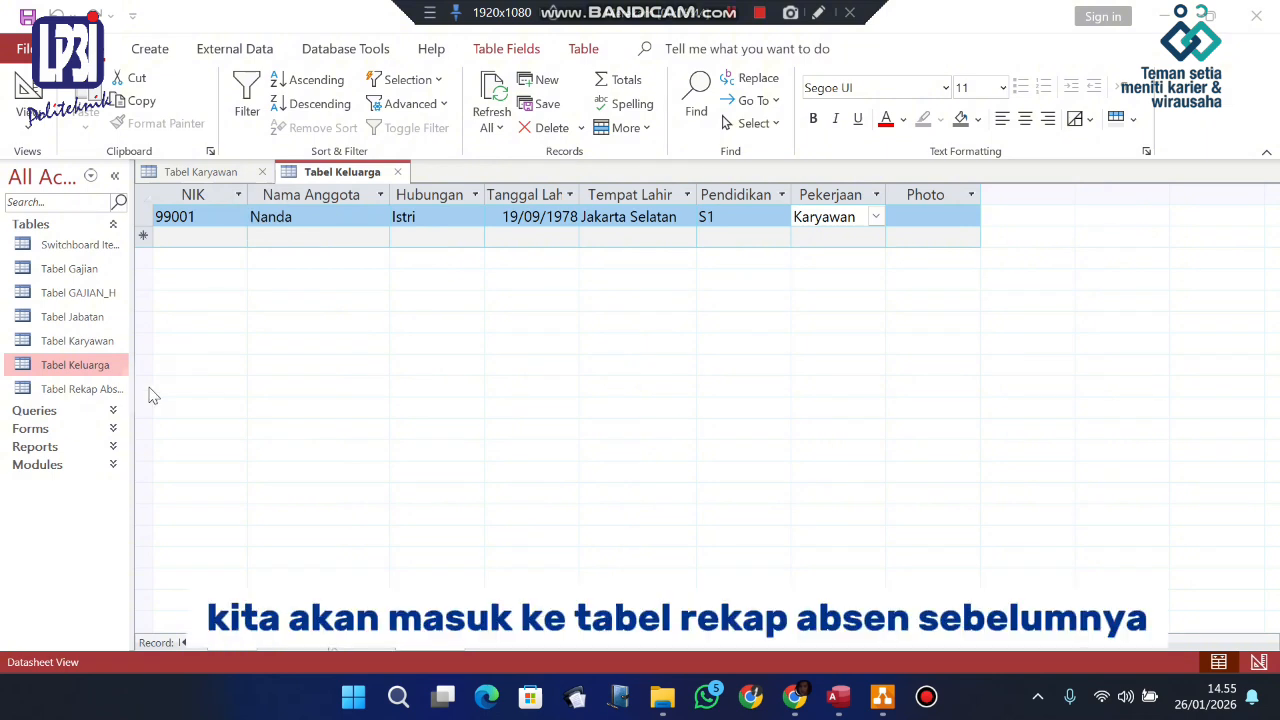
Open Tabel Rekap Absen in Datasheet View and look over its columns from NIK and Periode to JL4
double_click(103, 388)
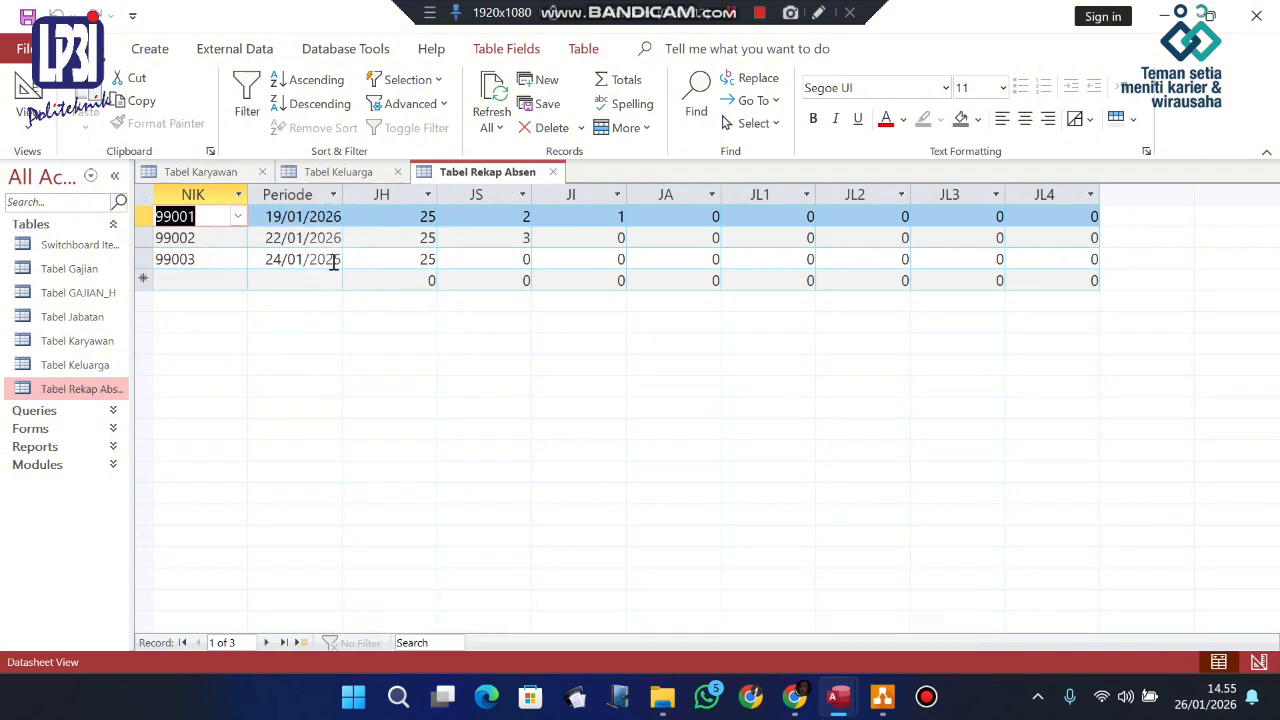
click(325, 217)
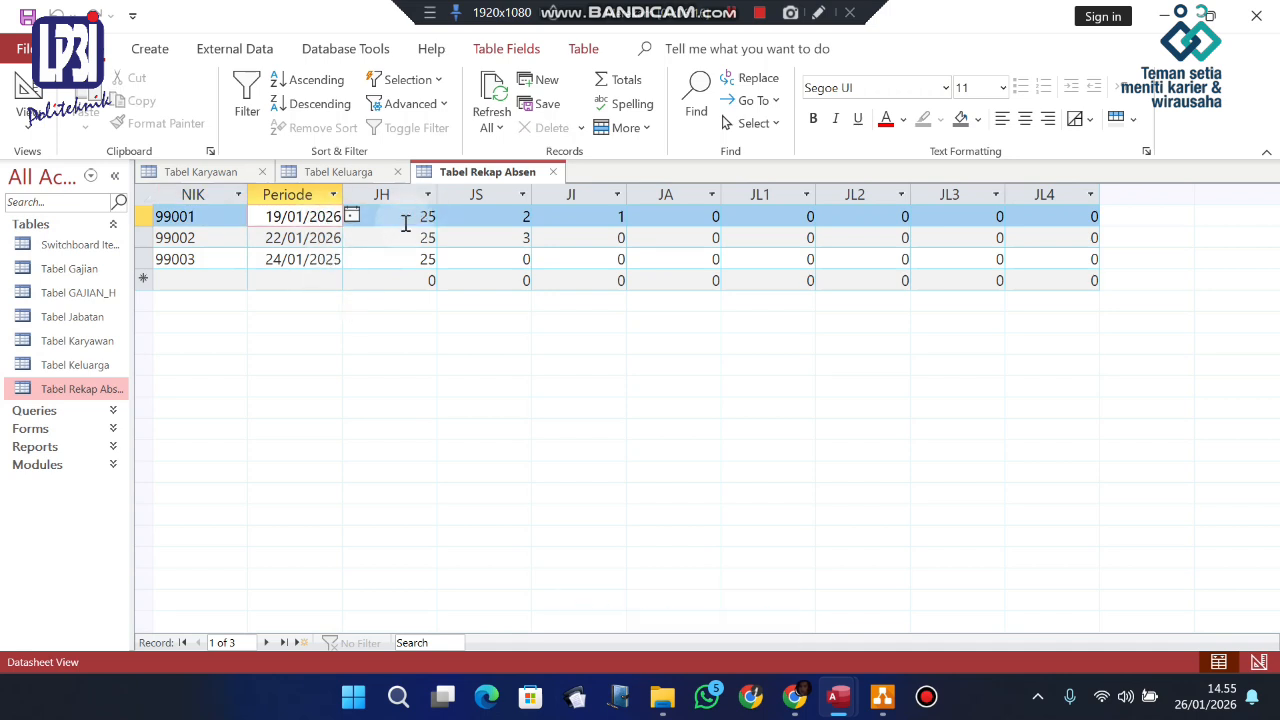
right_click(114, 390)
mouse_move(148, 336)
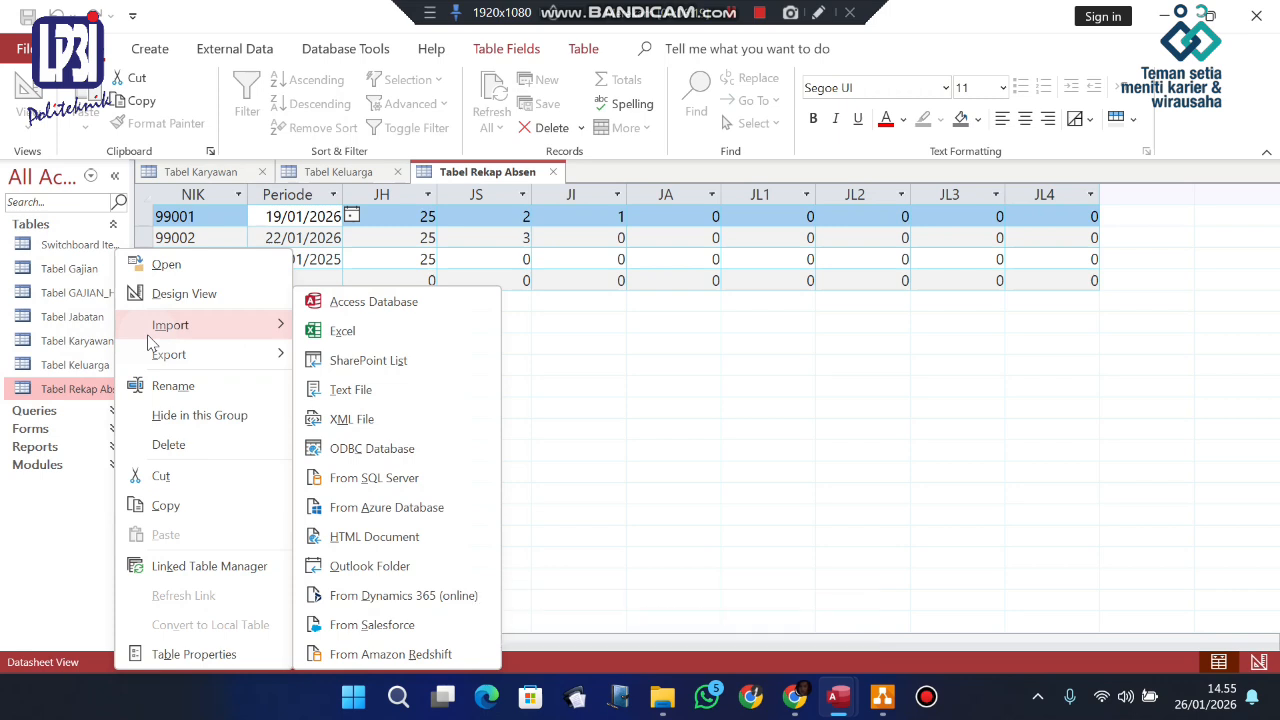
click(623, 351)
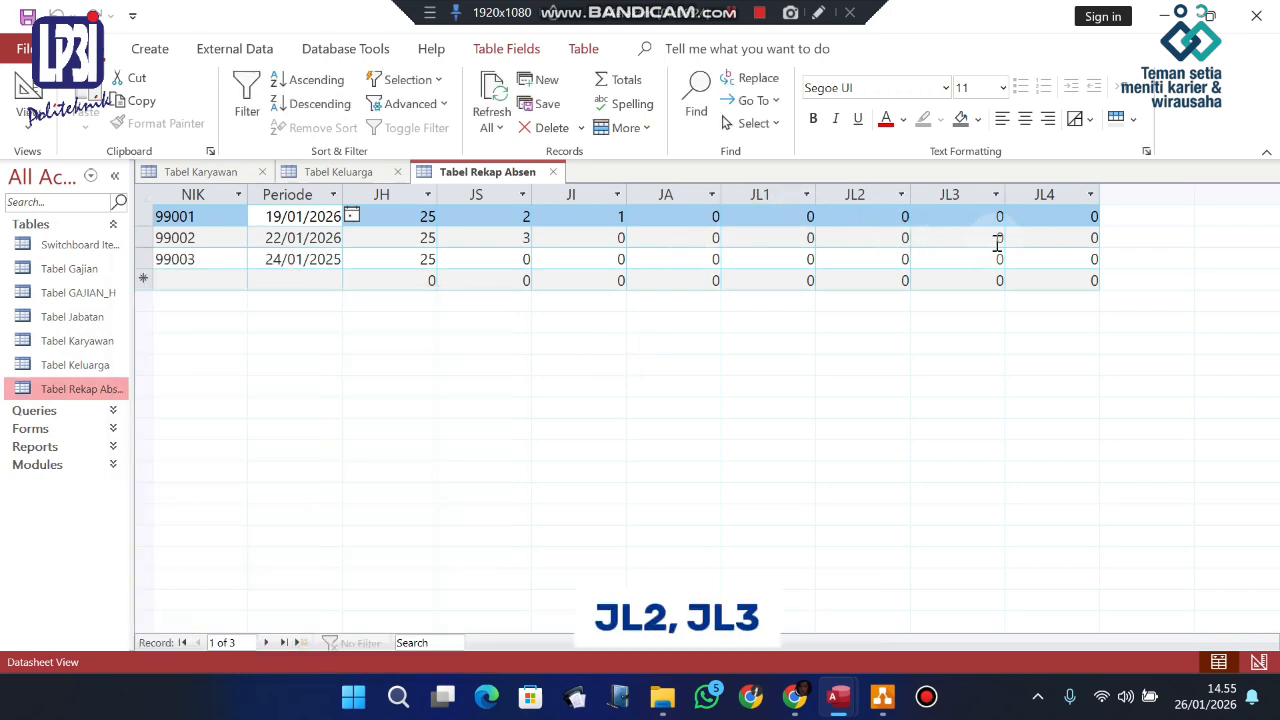
Switch Tabel Rekap Absen to Design View and review the NIK field's lookup settings and the Periode field's data type and general properties
right_click(104, 391)
click(176, 293)
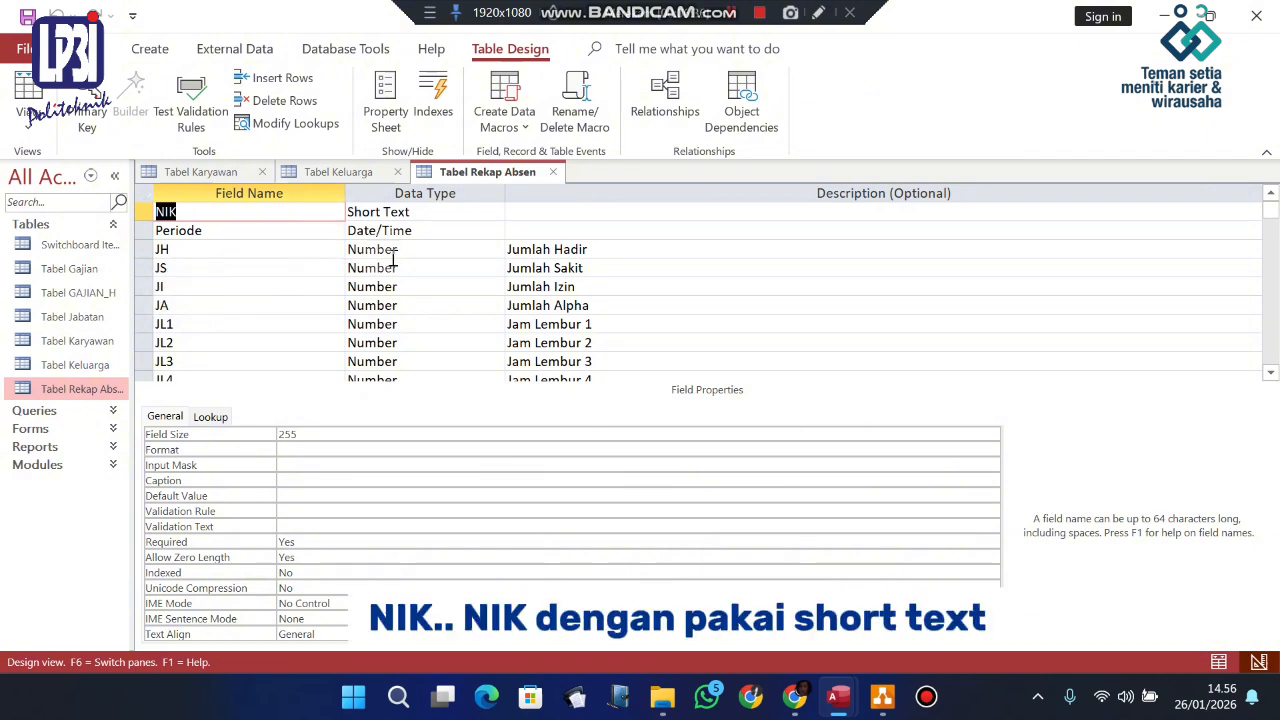
click(472, 232)
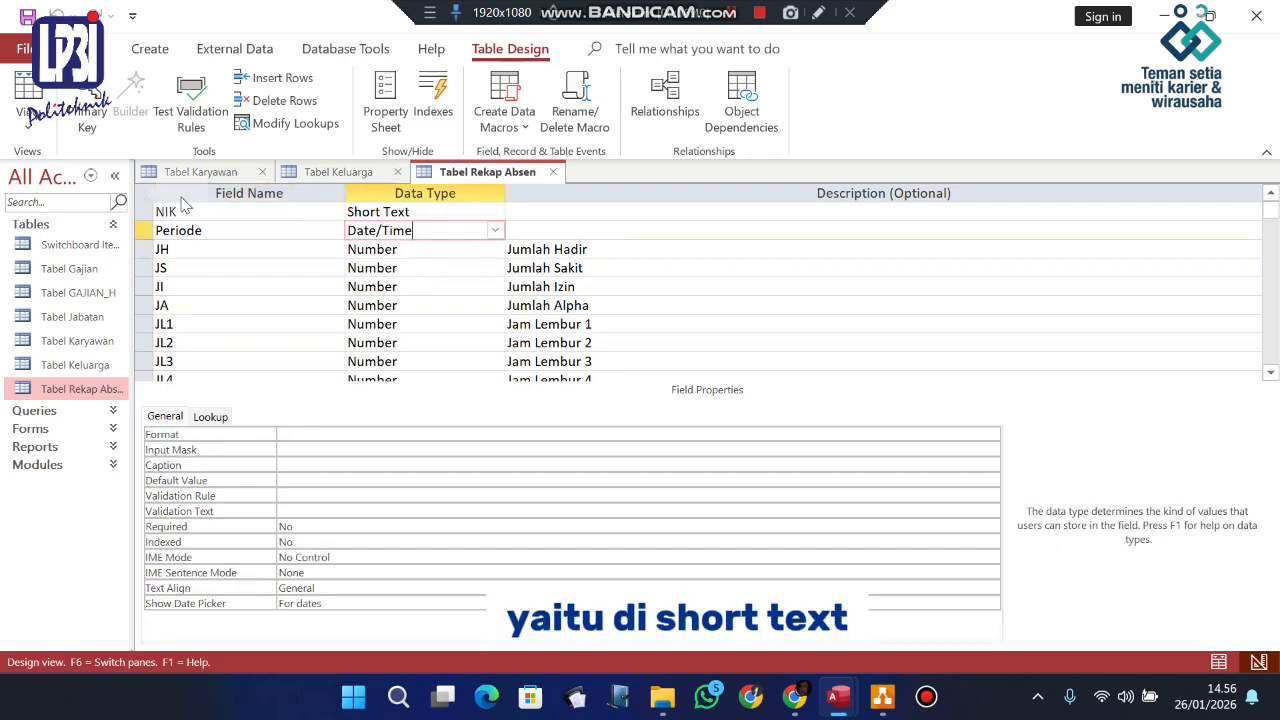
click(258, 213)
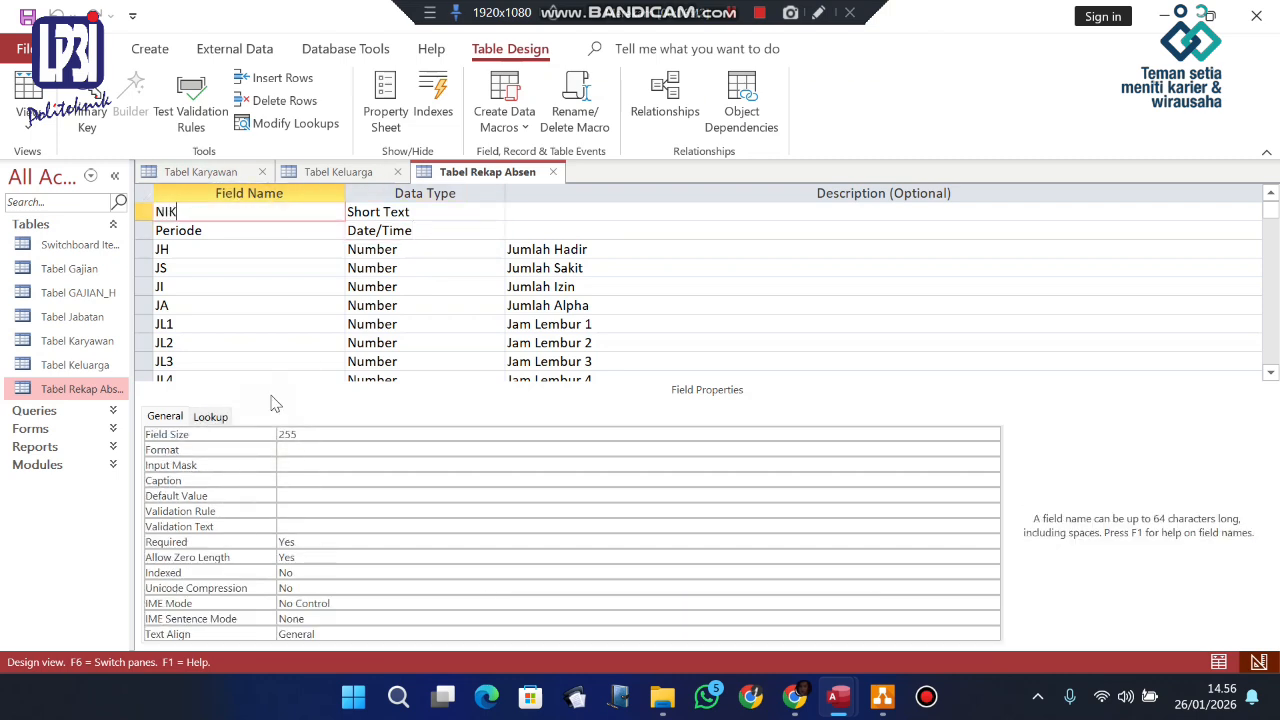
click(218, 418)
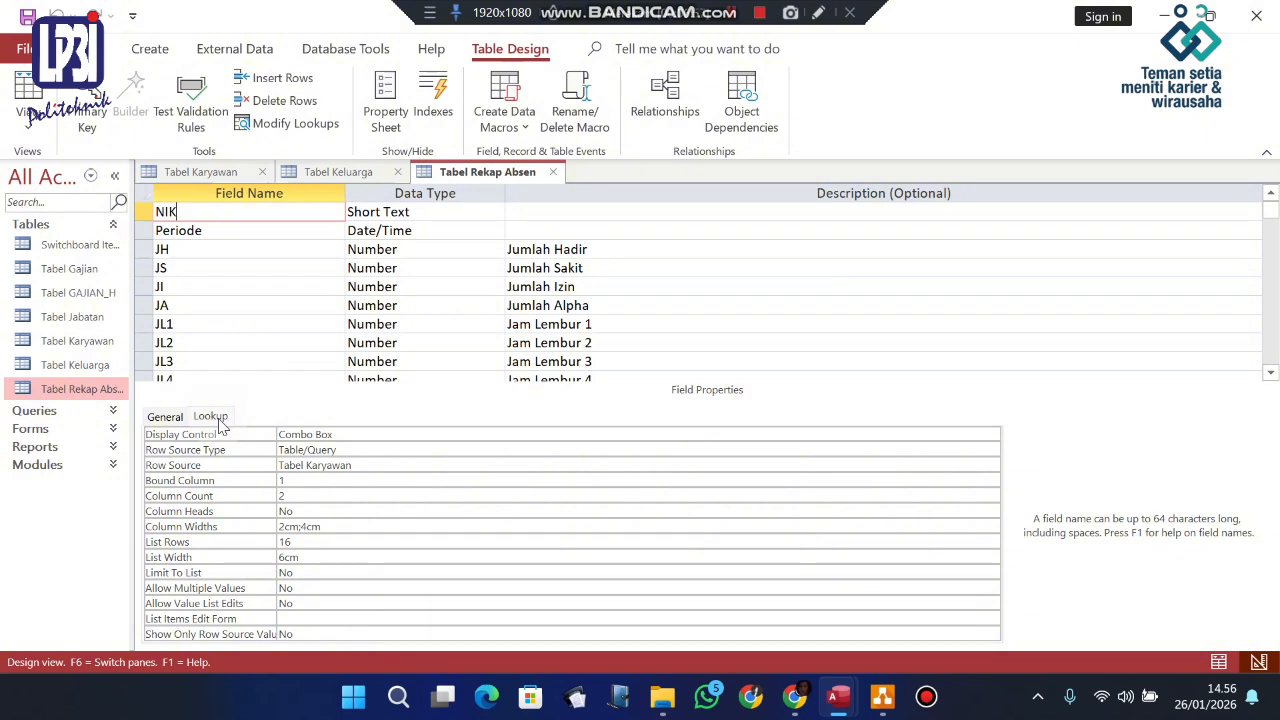
click(278, 226)
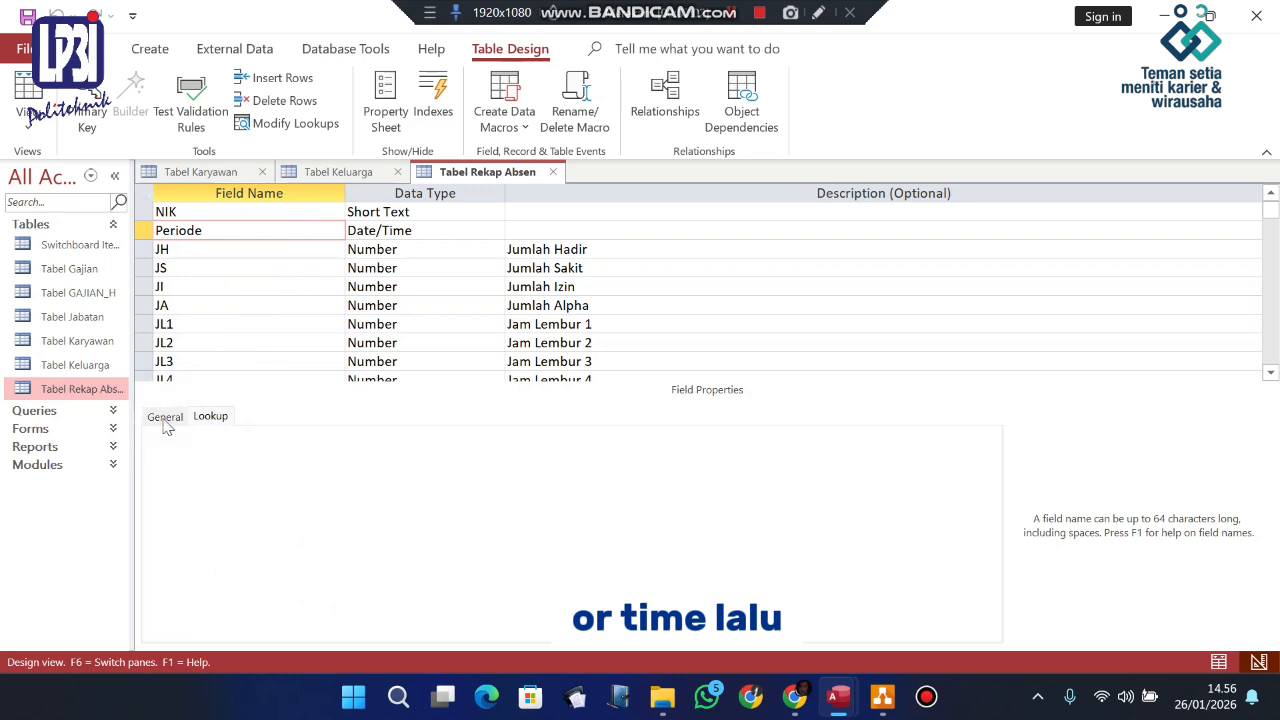
click(166, 420)
Examine the JH field's general and lookup properties and the data types and descriptions of the fields through JL4
click(230, 249)
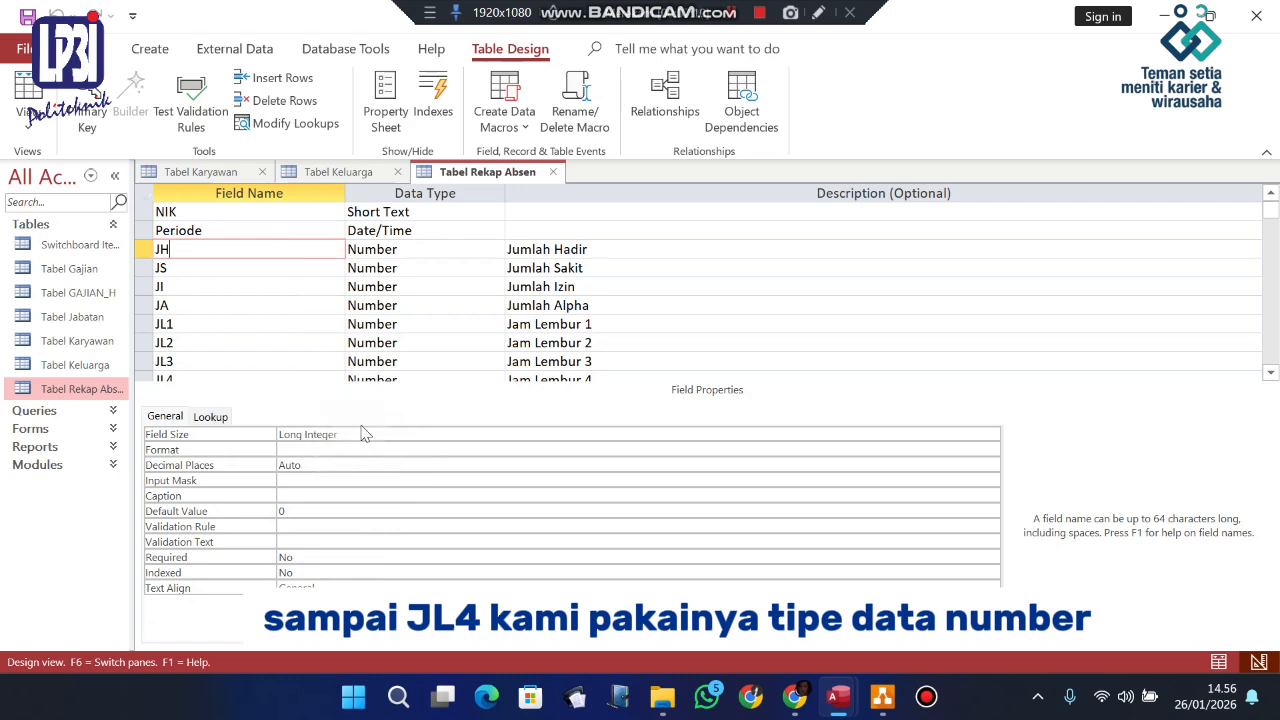
scroll(409, 274, down, 2)
scroll(409, 275, up, 1)
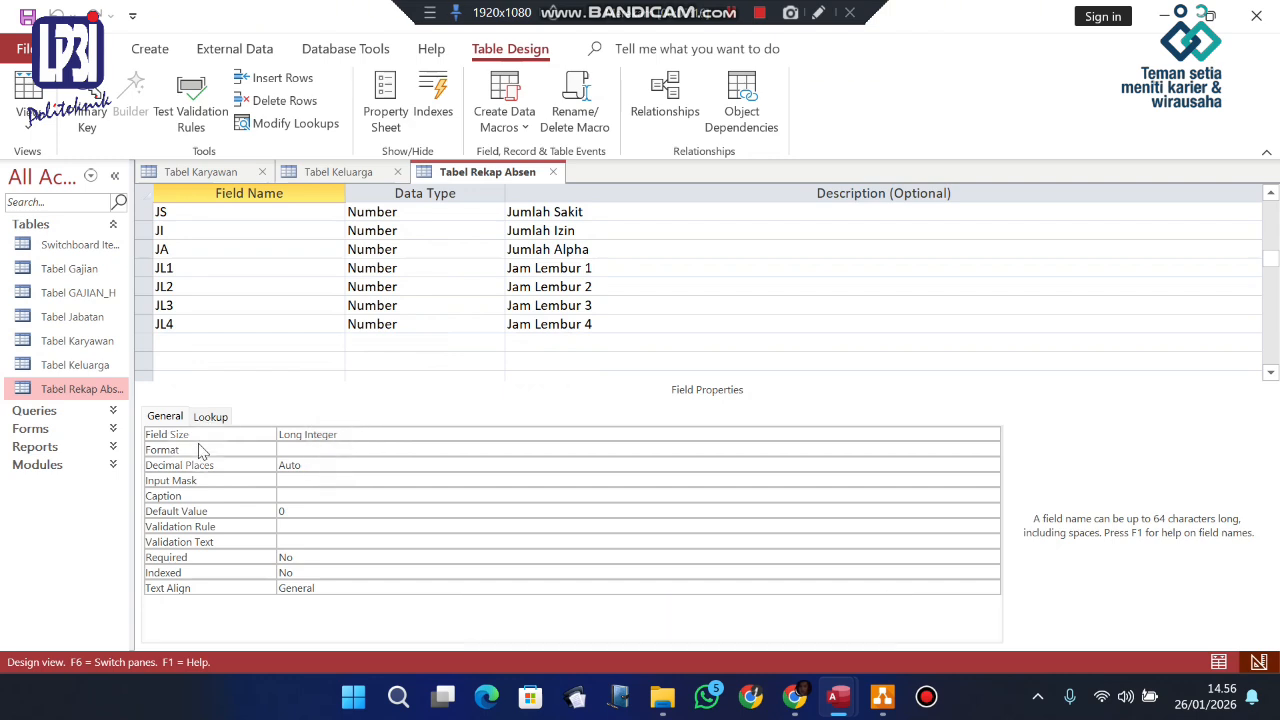
click(204, 418)
click(165, 417)
scroll(463, 318, up, 1)
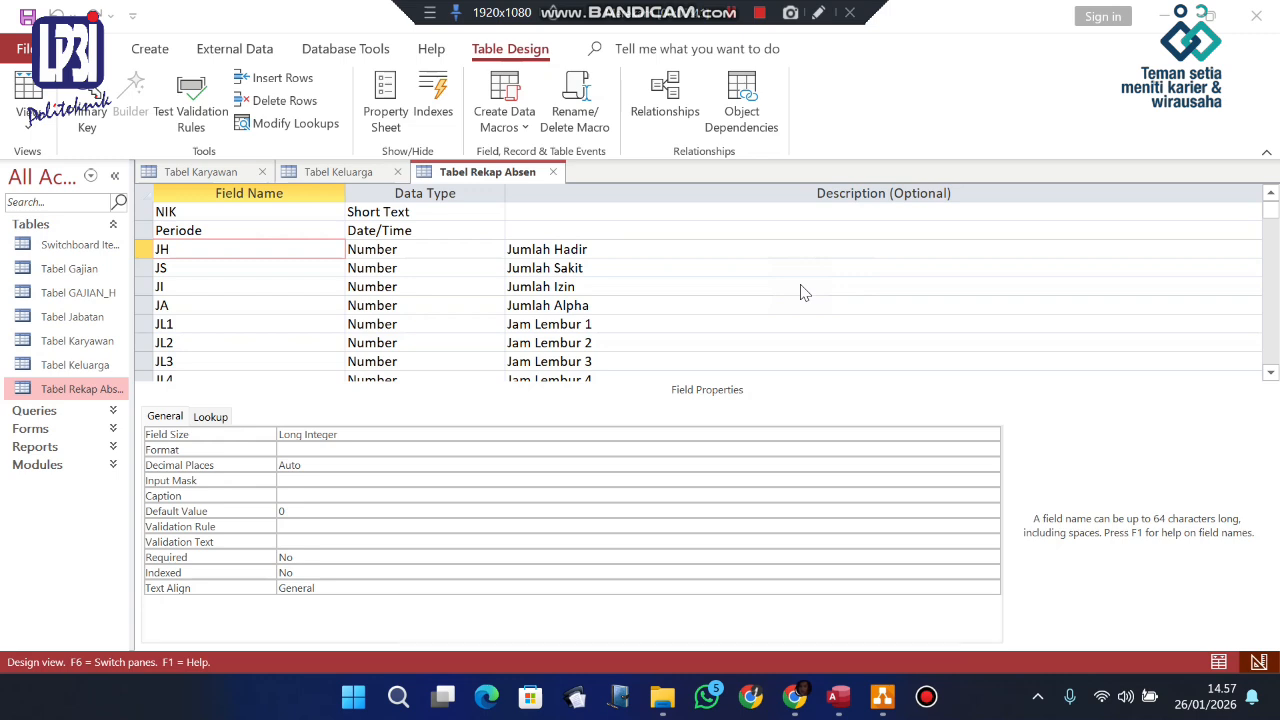
scroll(800, 292, down, 1)
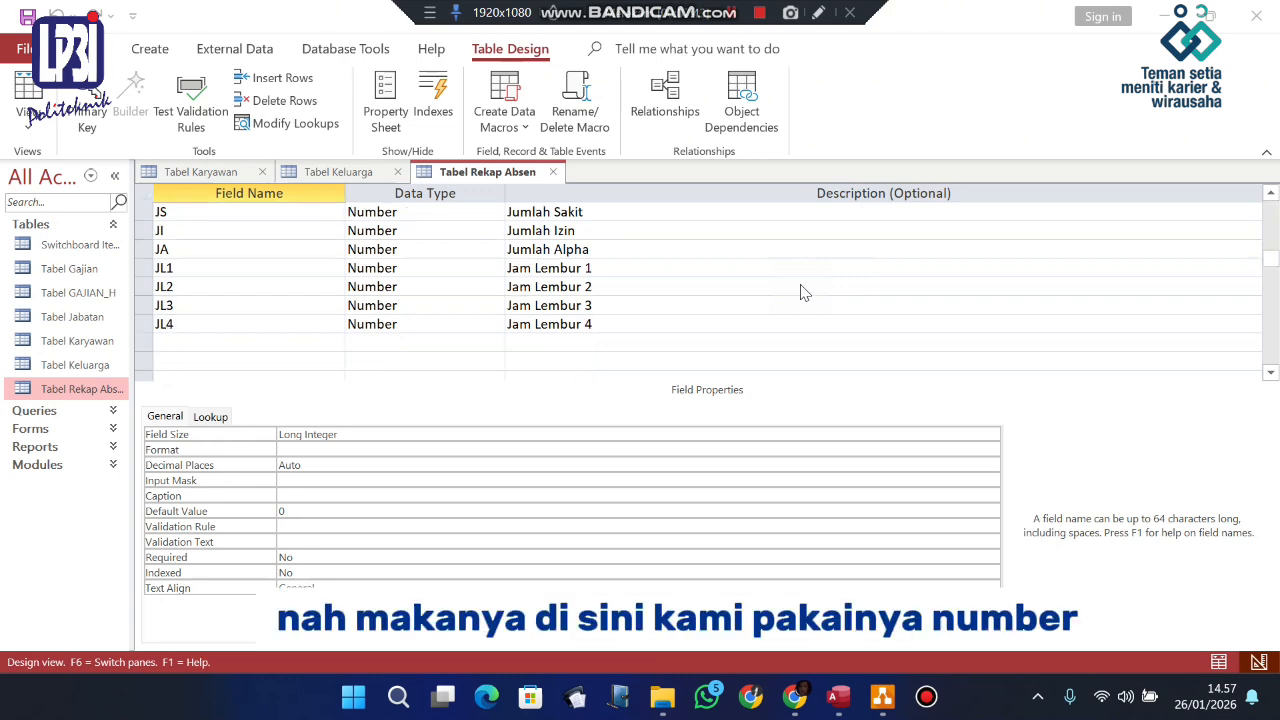
click(211, 416)
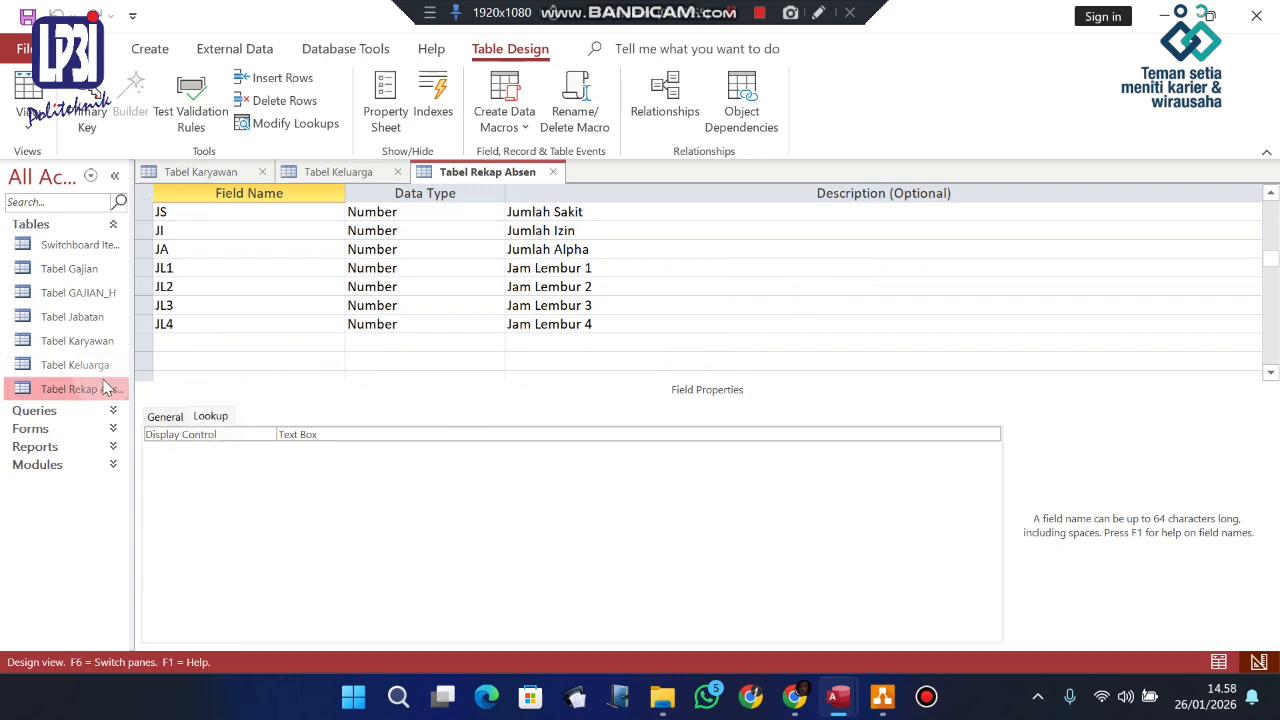
Return Tabel Rekap Absen to Datasheet View and show the lookup list of employees in the first record's NIK field
click(222, 355)
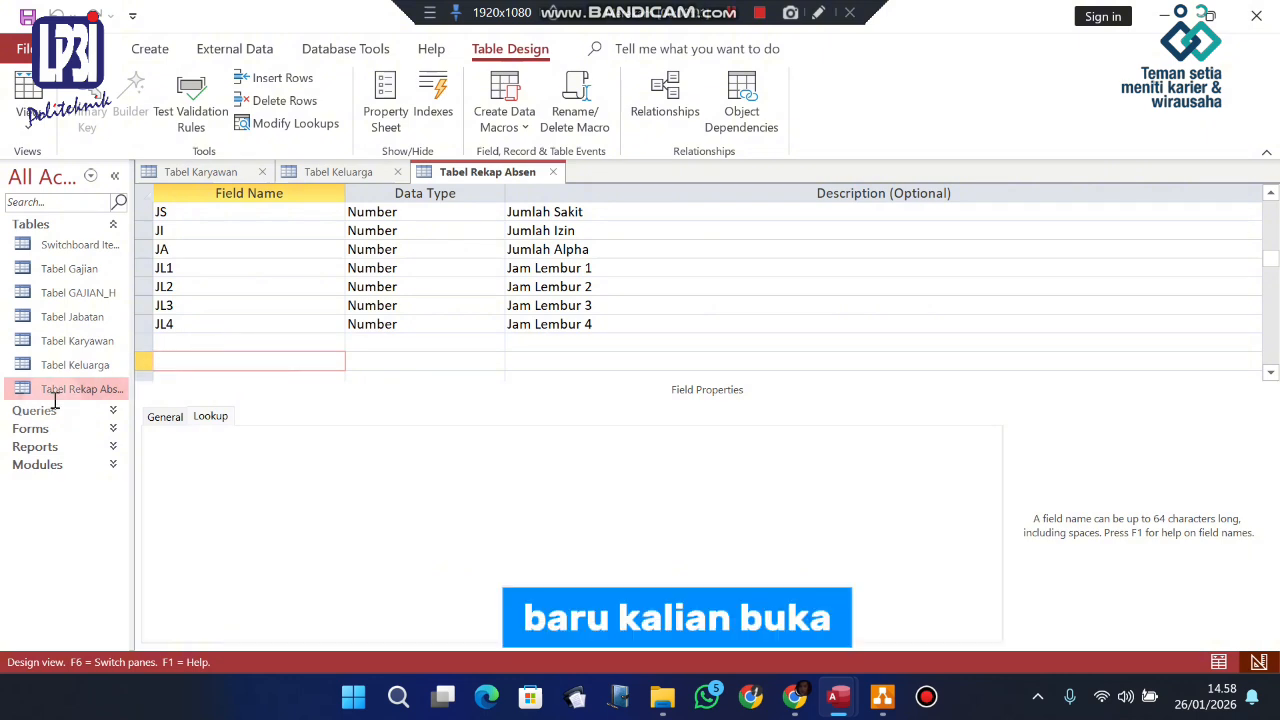
click(390, 394)
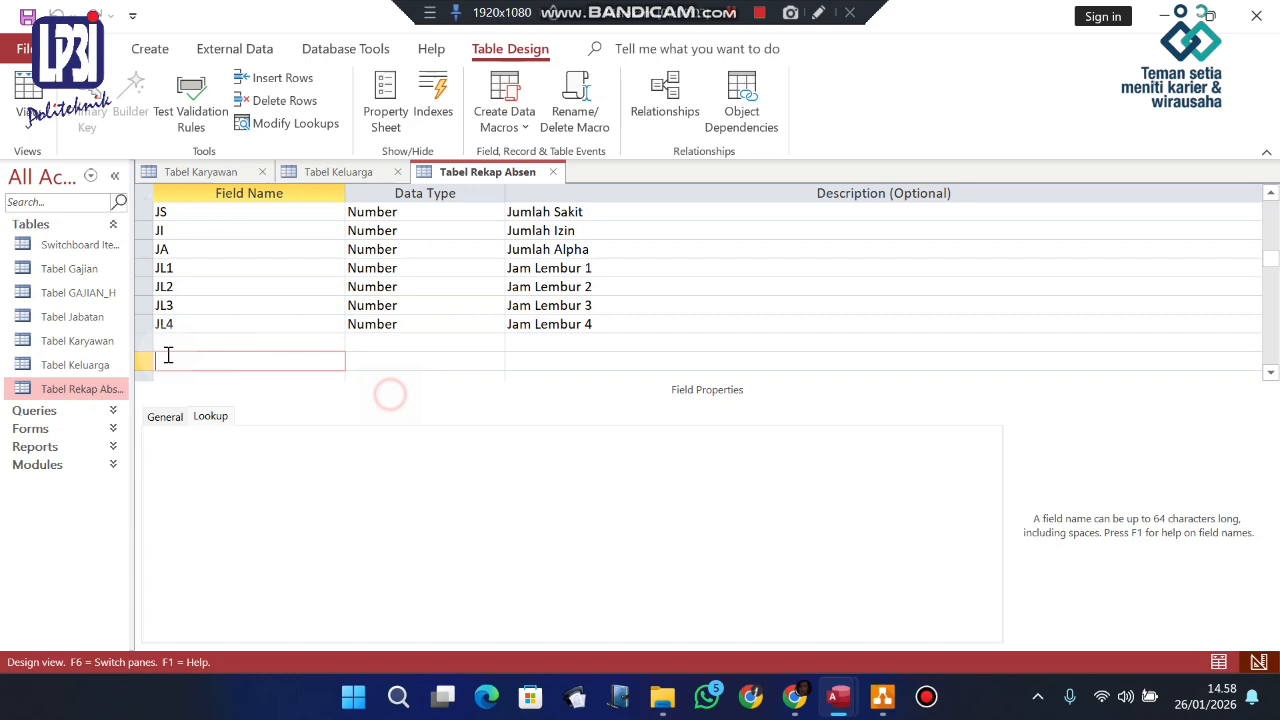
double_click(108, 388)
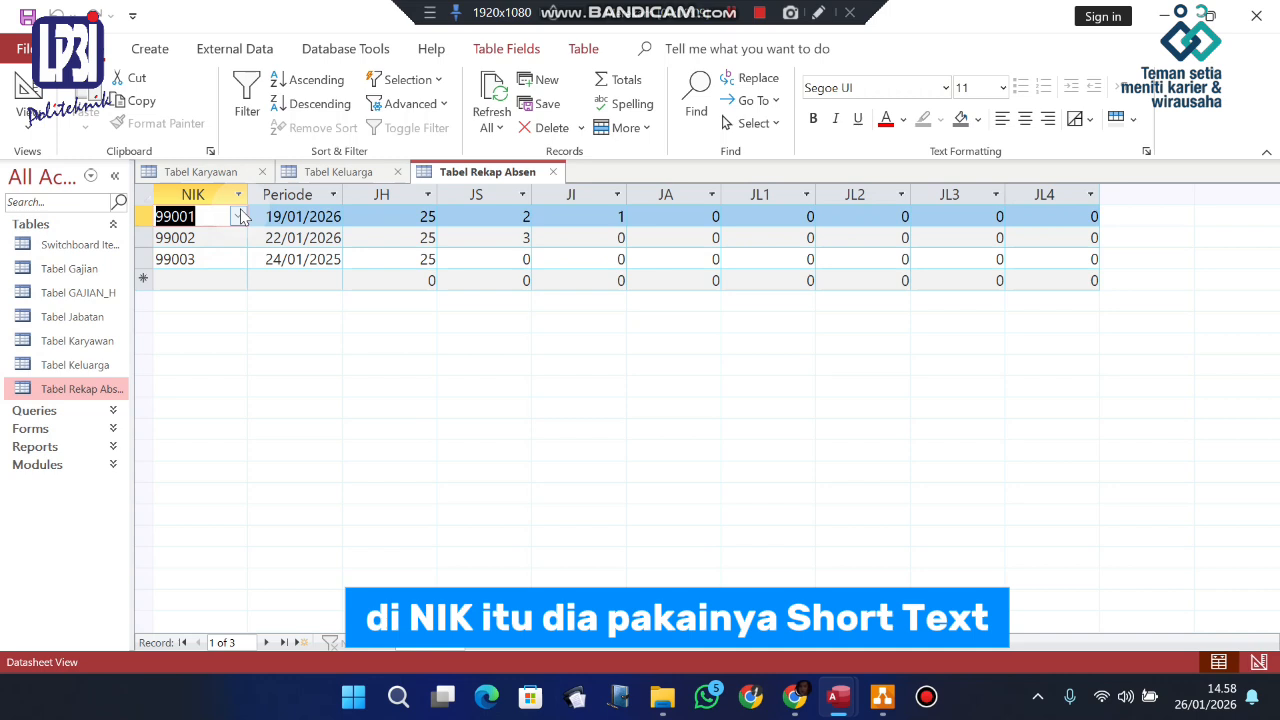
click(240, 216)
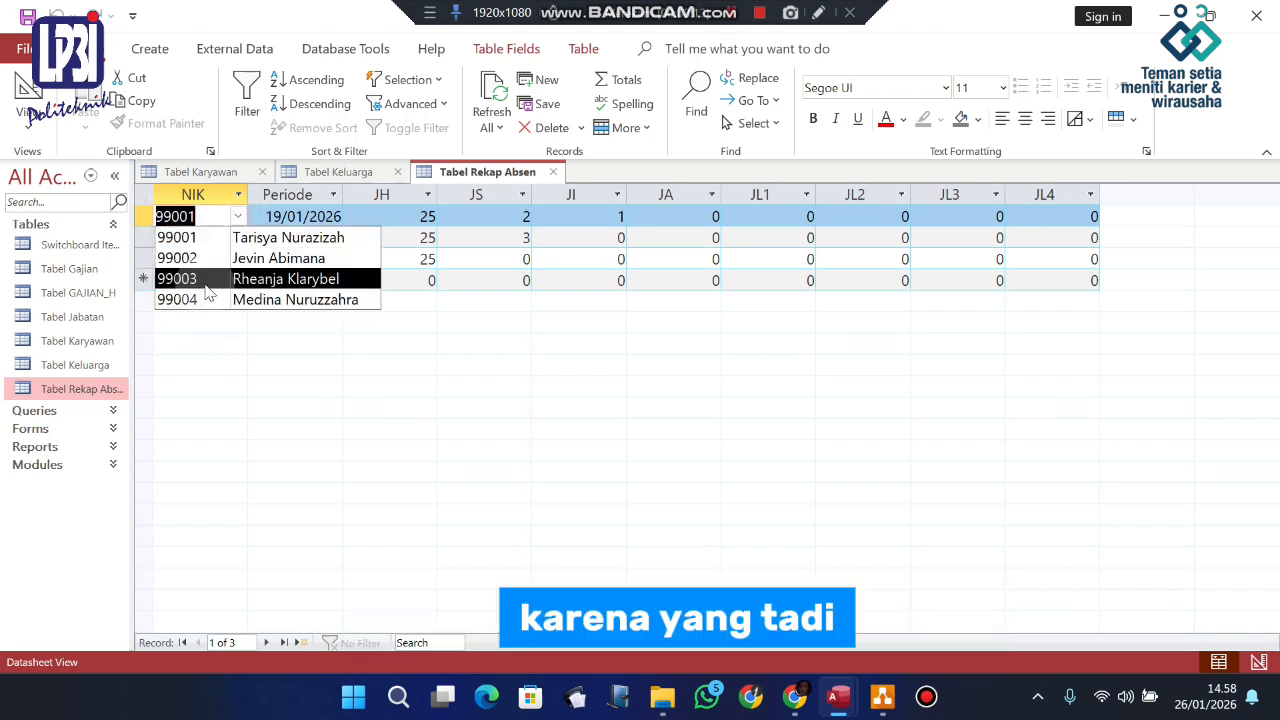
Check the NIK field's lookup row source in Tabel Rekap Absen's Design View and compare it with the records in Tabel Karyawan
right_click(82, 392)
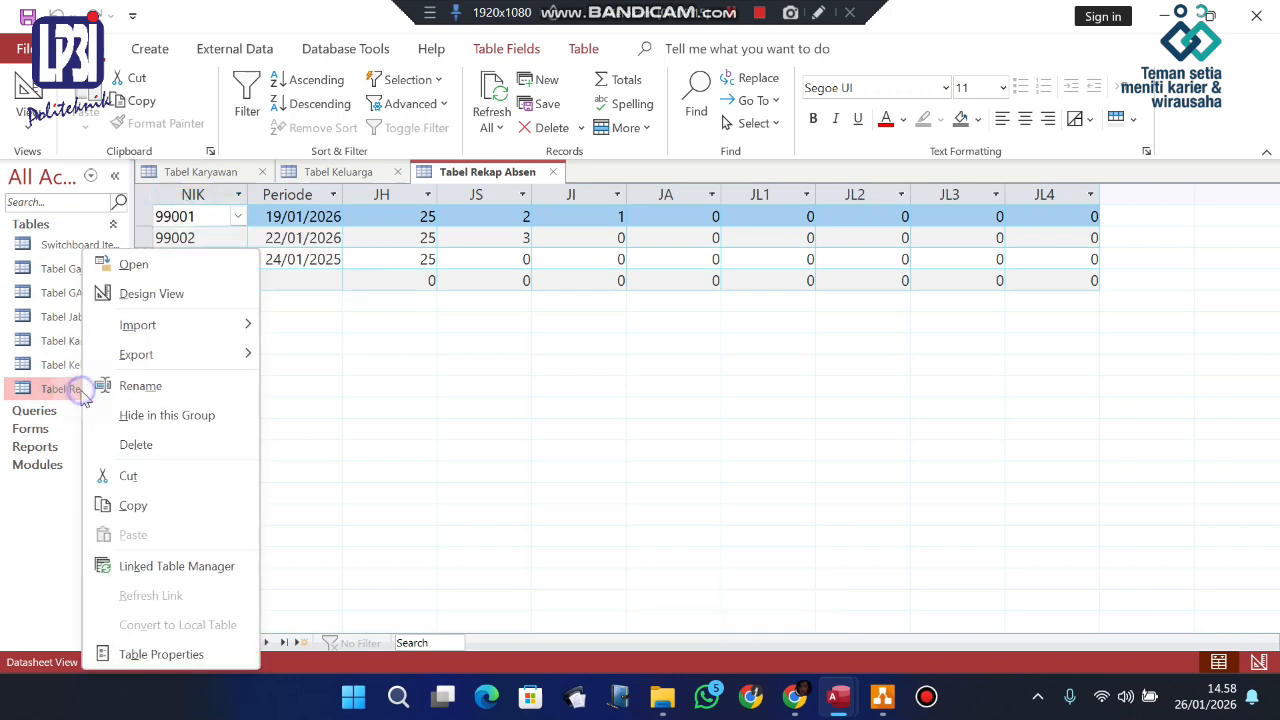
click(130, 293)
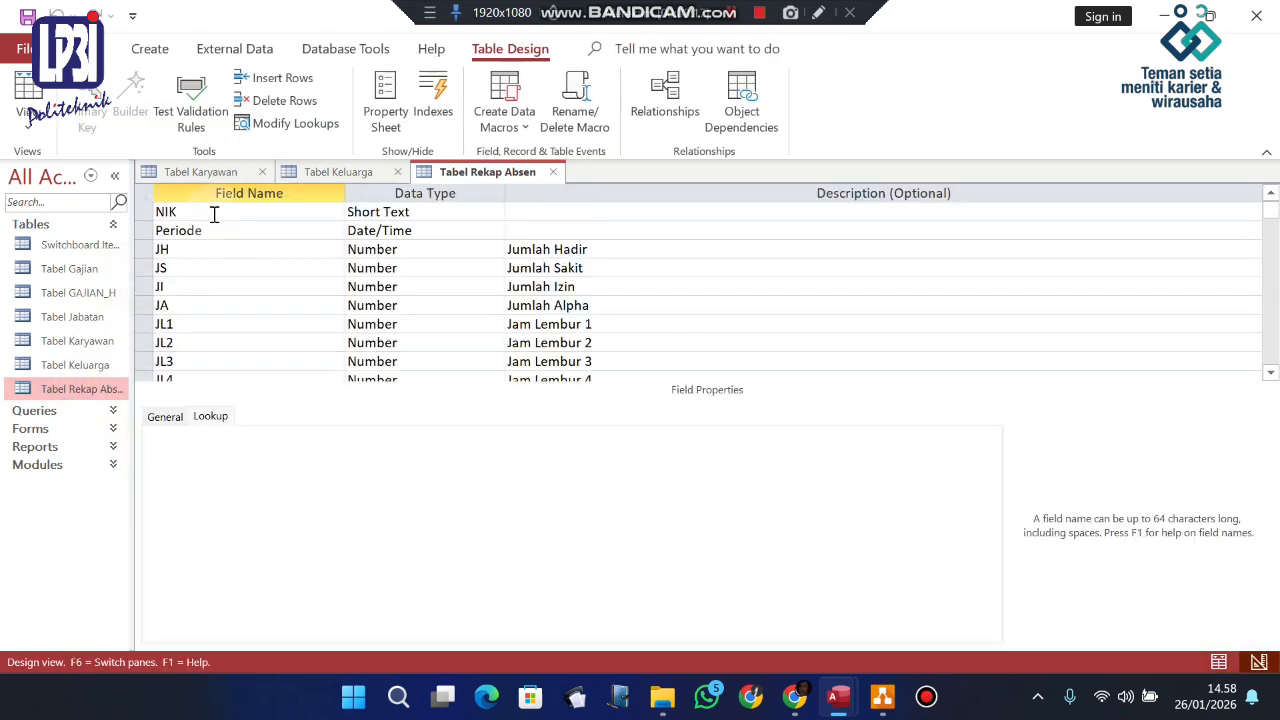
click(240, 211)
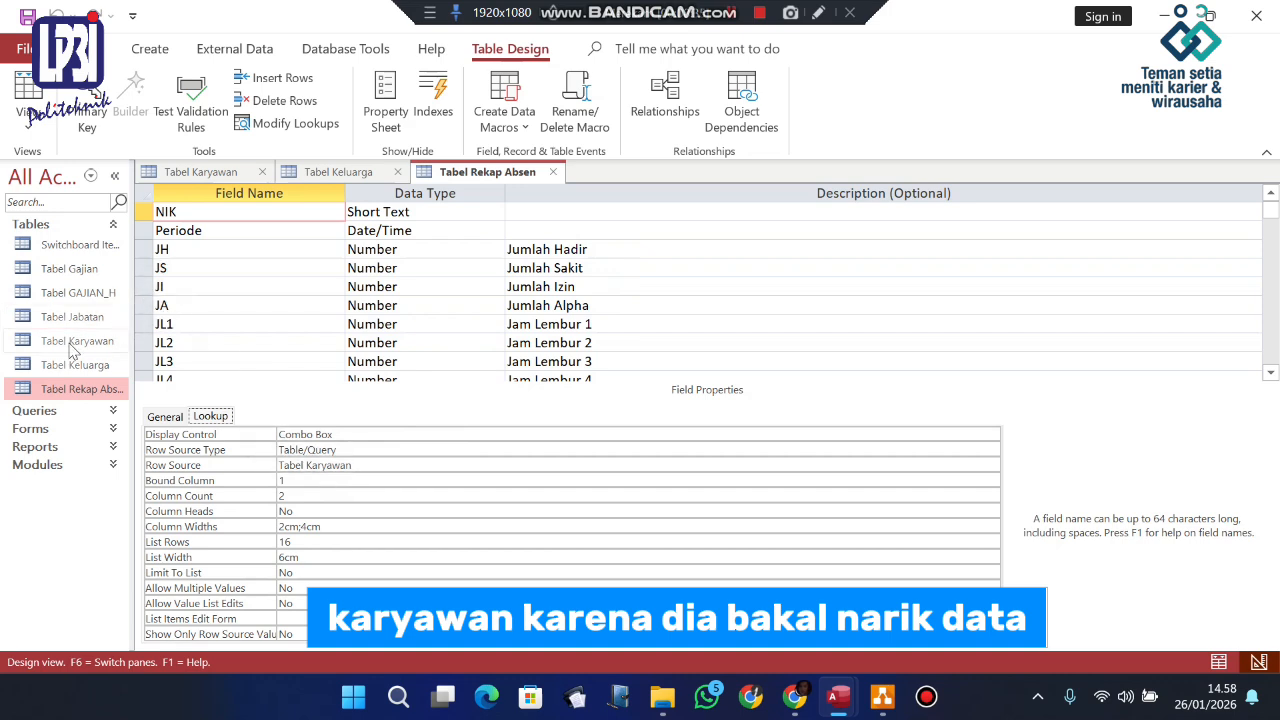
click(212, 171)
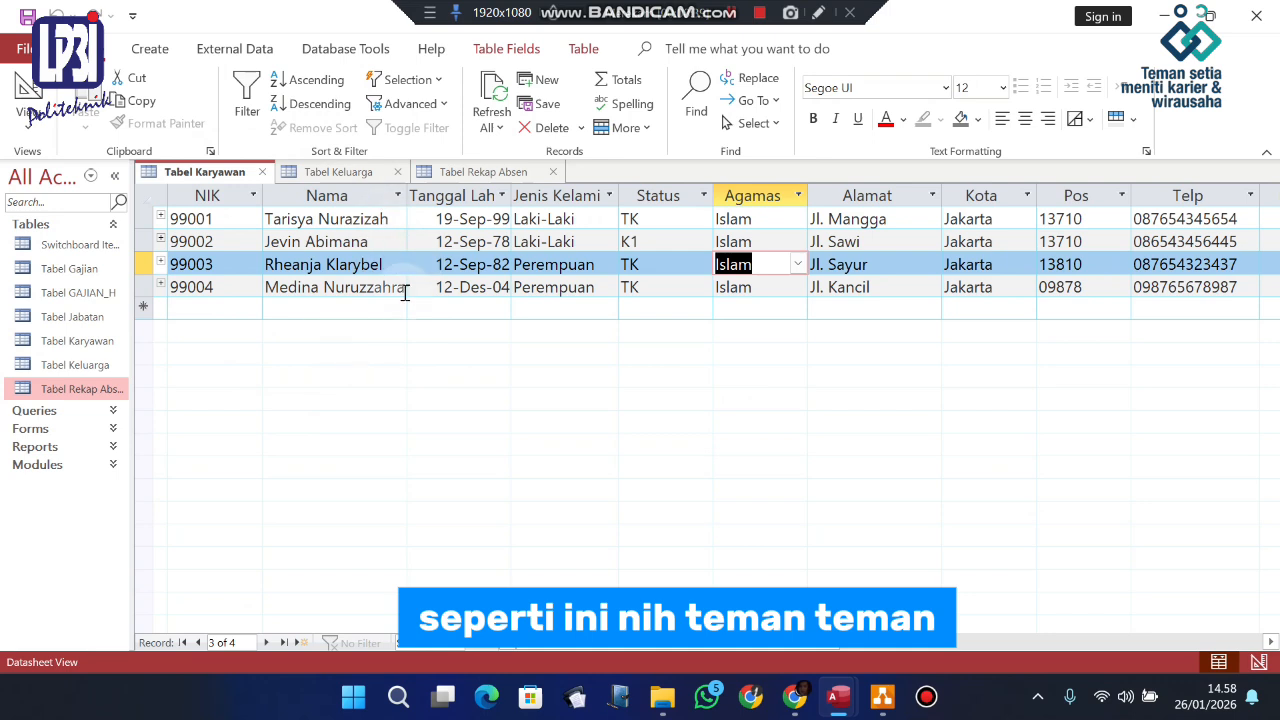
Return Tabel Rekap Absen to Datasheet View and check the employee list offered by the first record's NIK field
click(471, 174)
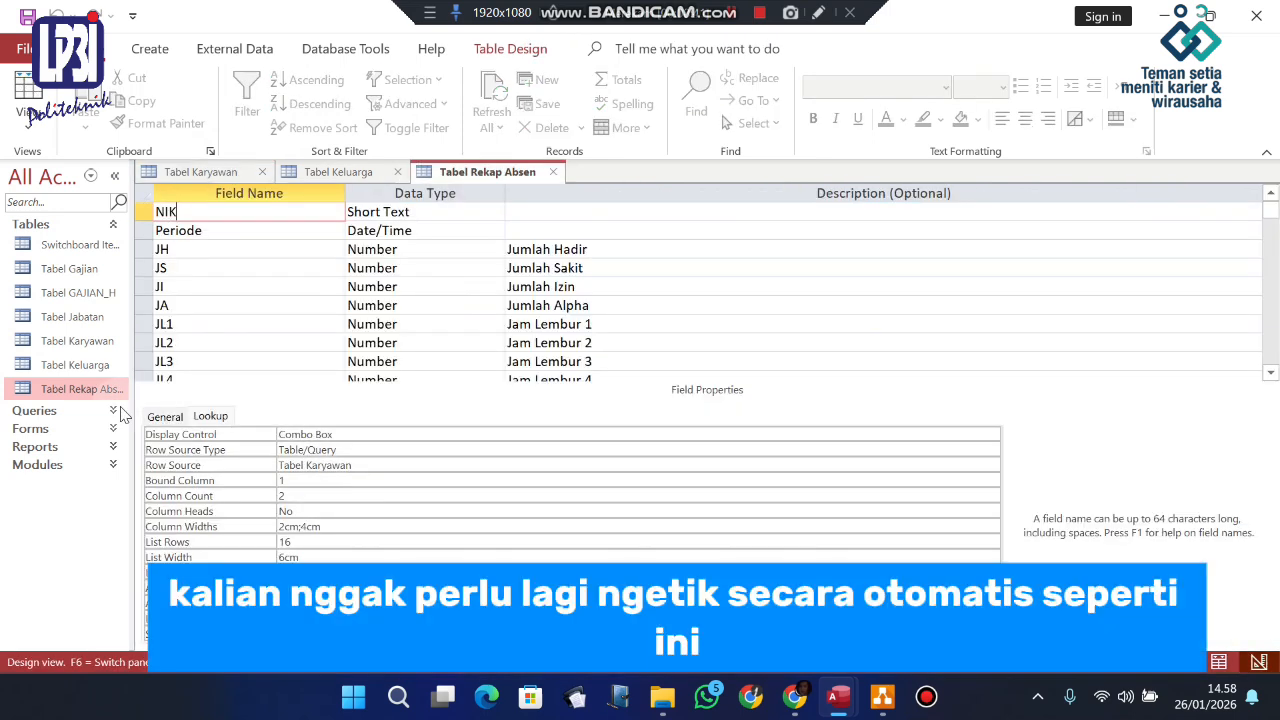
click(112, 392)
double_click(112, 392)
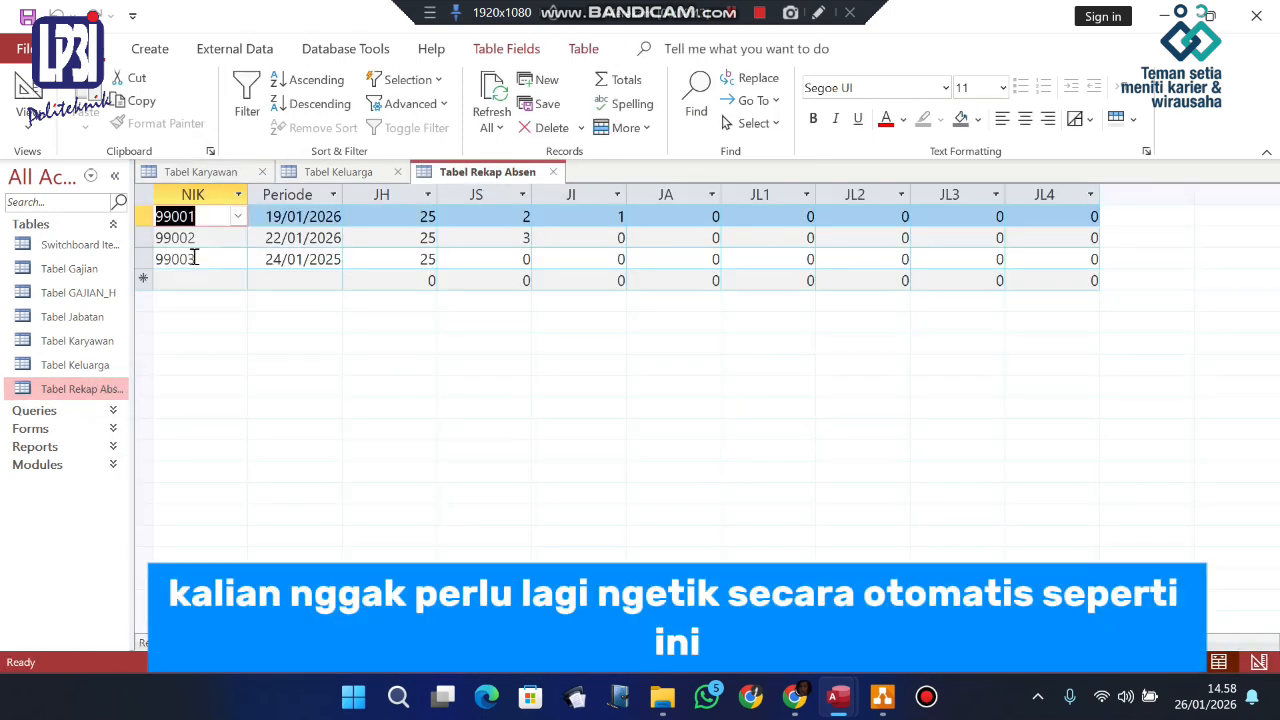
click(239, 220)
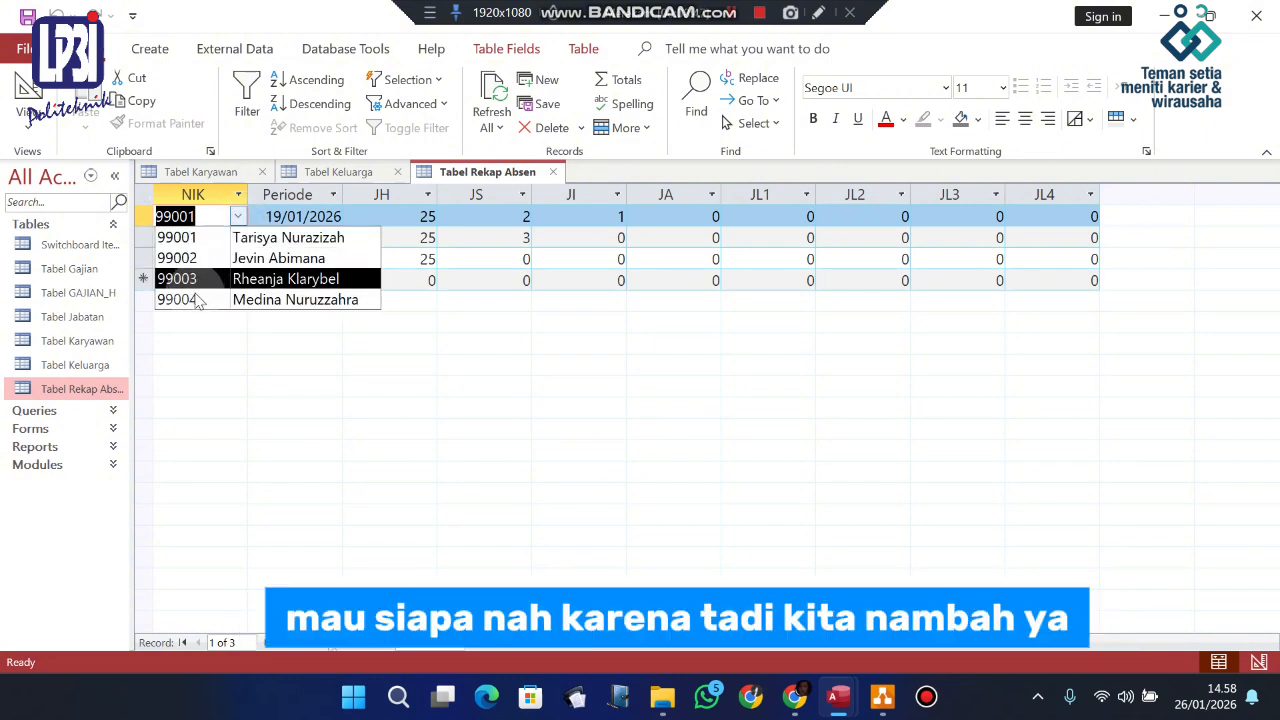
click(246, 328)
Add a record to Tabel Rekap Absen, choosing the last employee in the NIK lookup and setting Periode to 25/01/2026
click(219, 283)
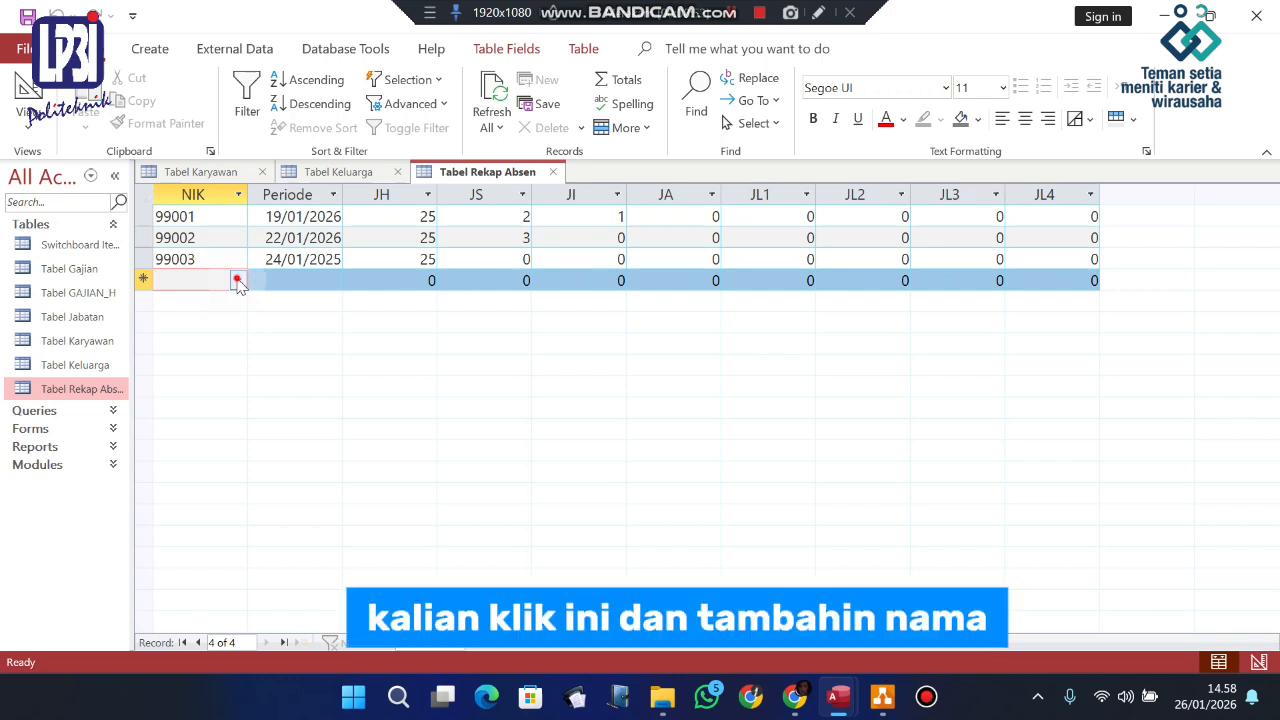
click(239, 281)
click(183, 366)
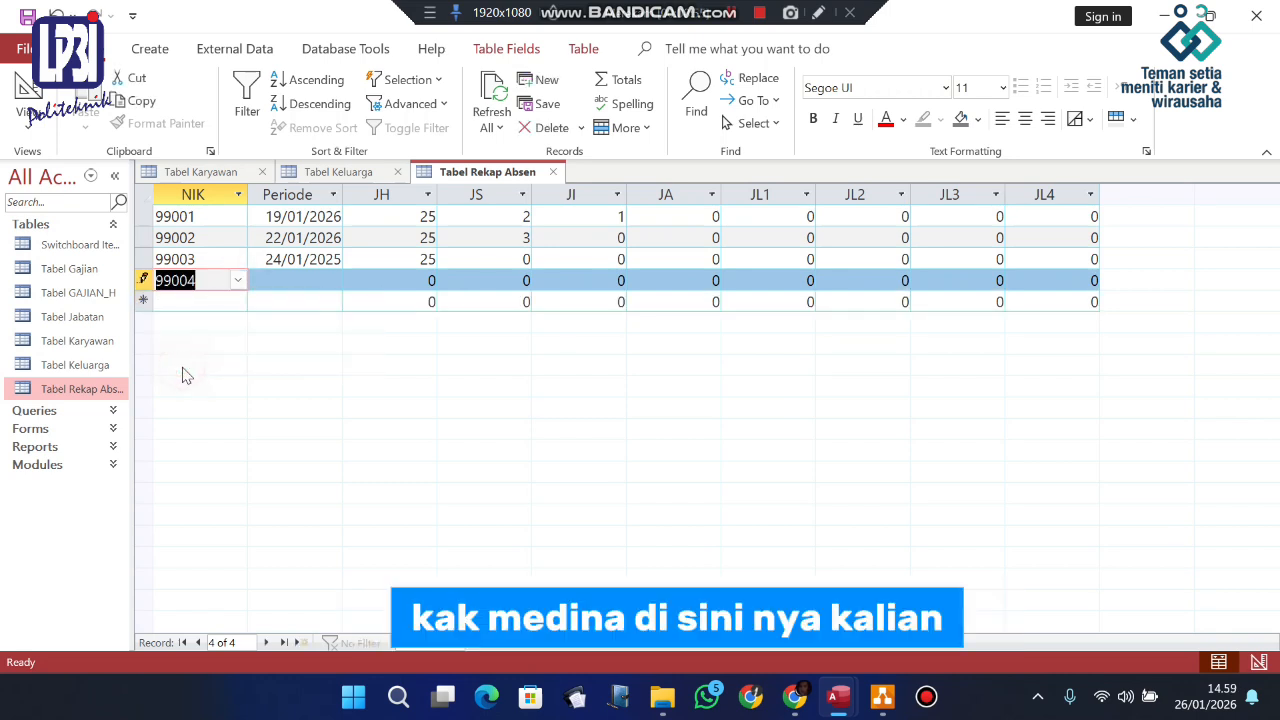
click(285, 279)
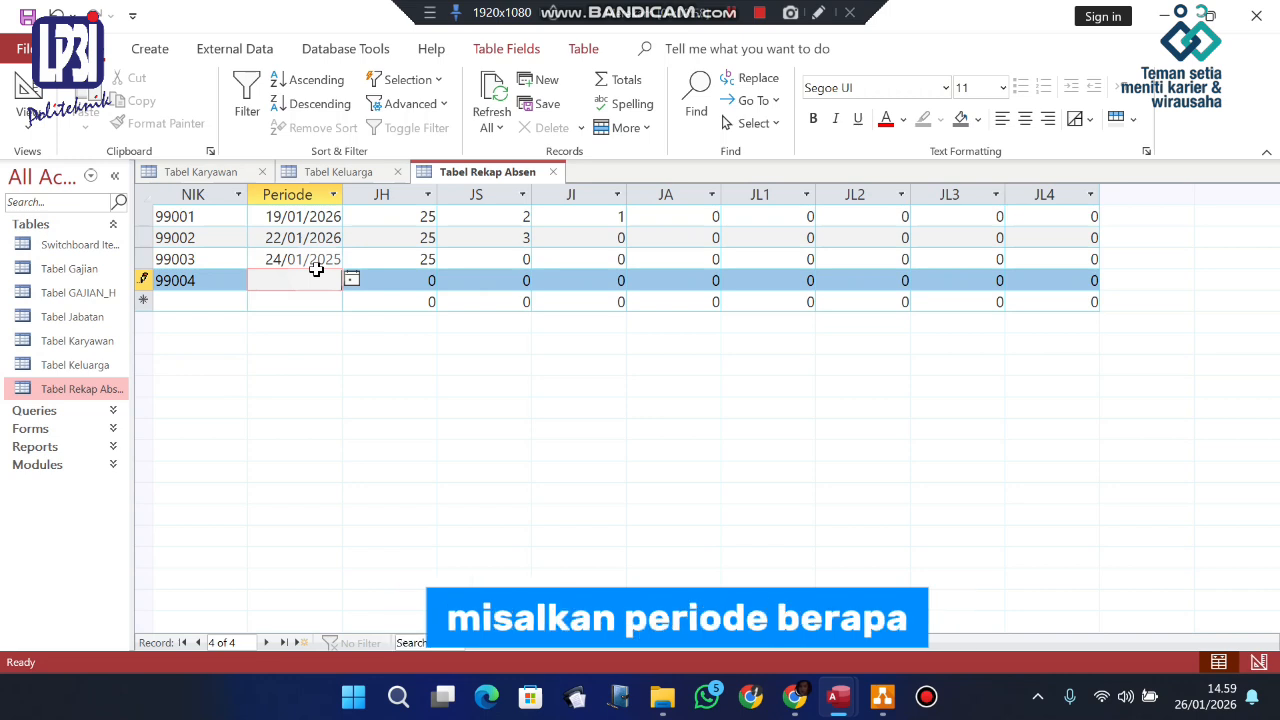
text(25)
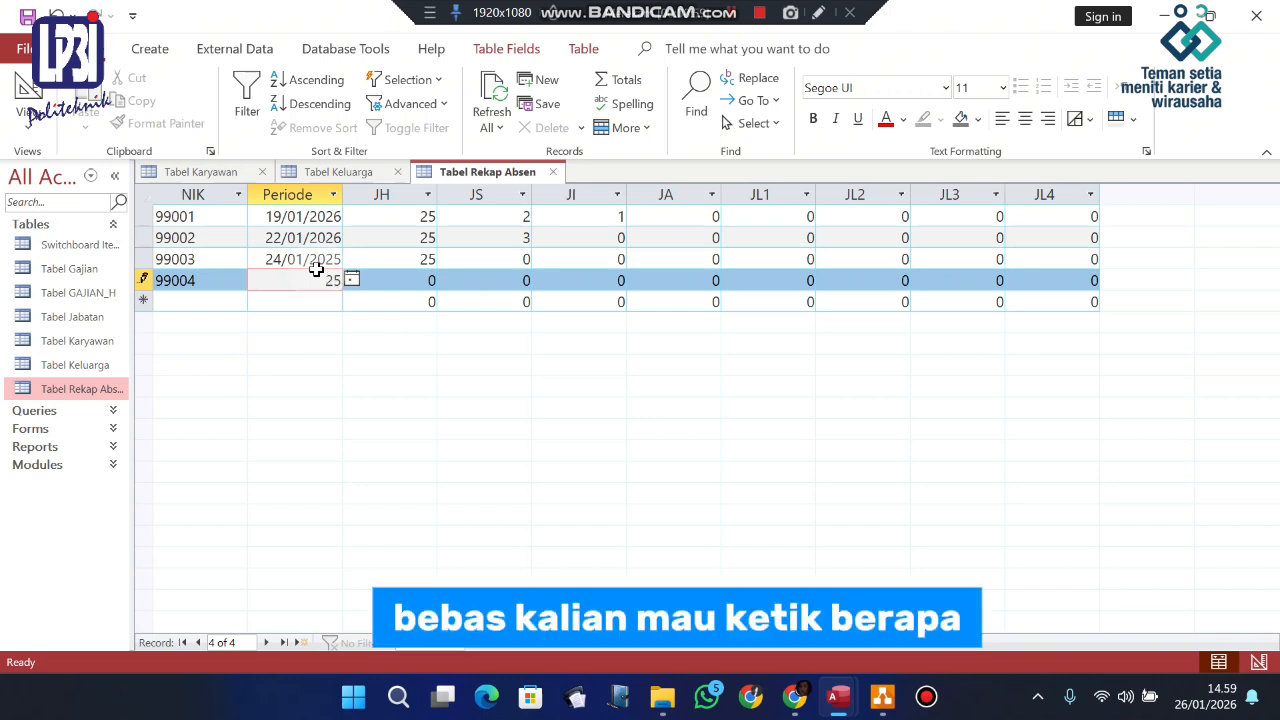
text(/)
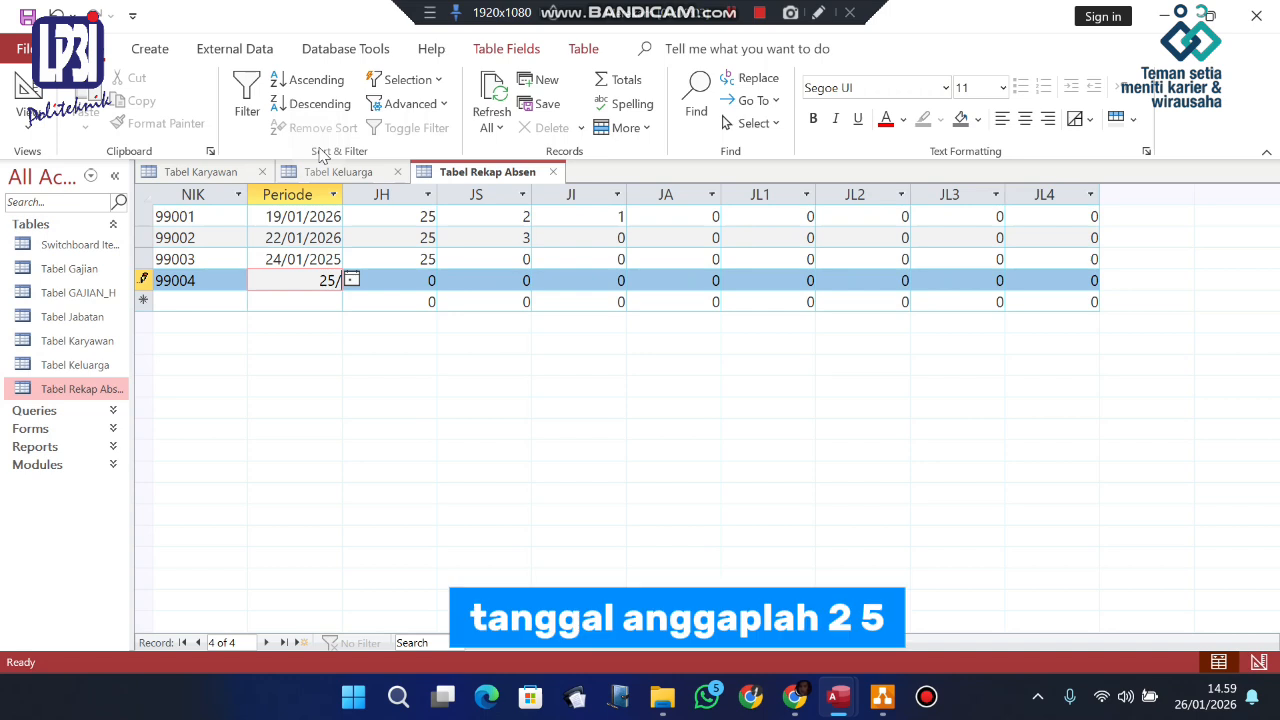
text(0)
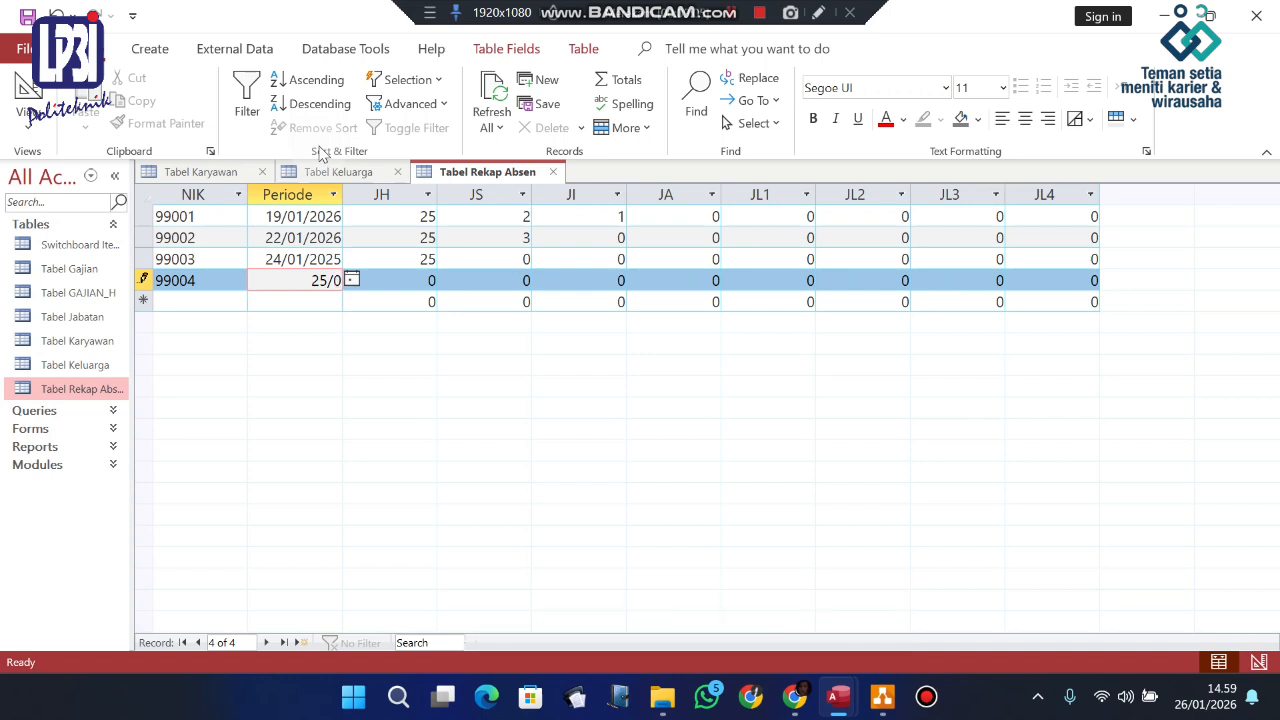
text(1/2026)
key(Tab)
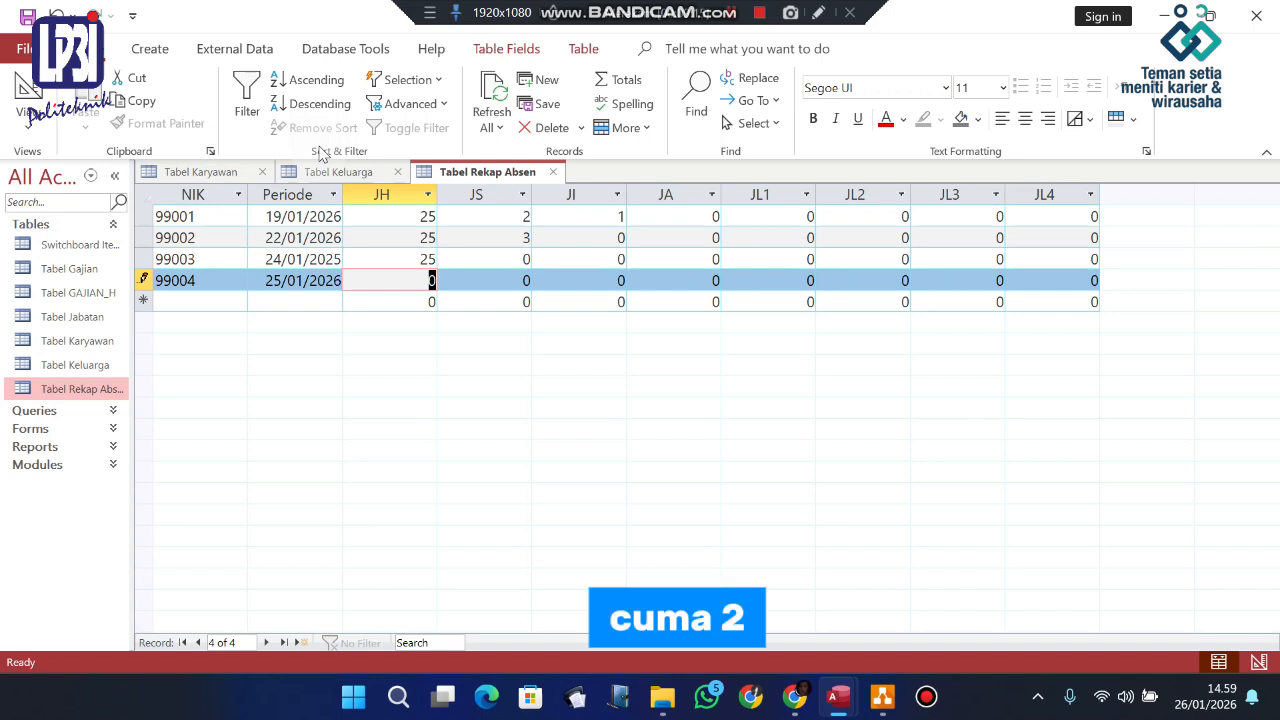
Set JH to 23, JS to 2 and JI to 1 in the new Tabel Rekap Absen record
text(23)
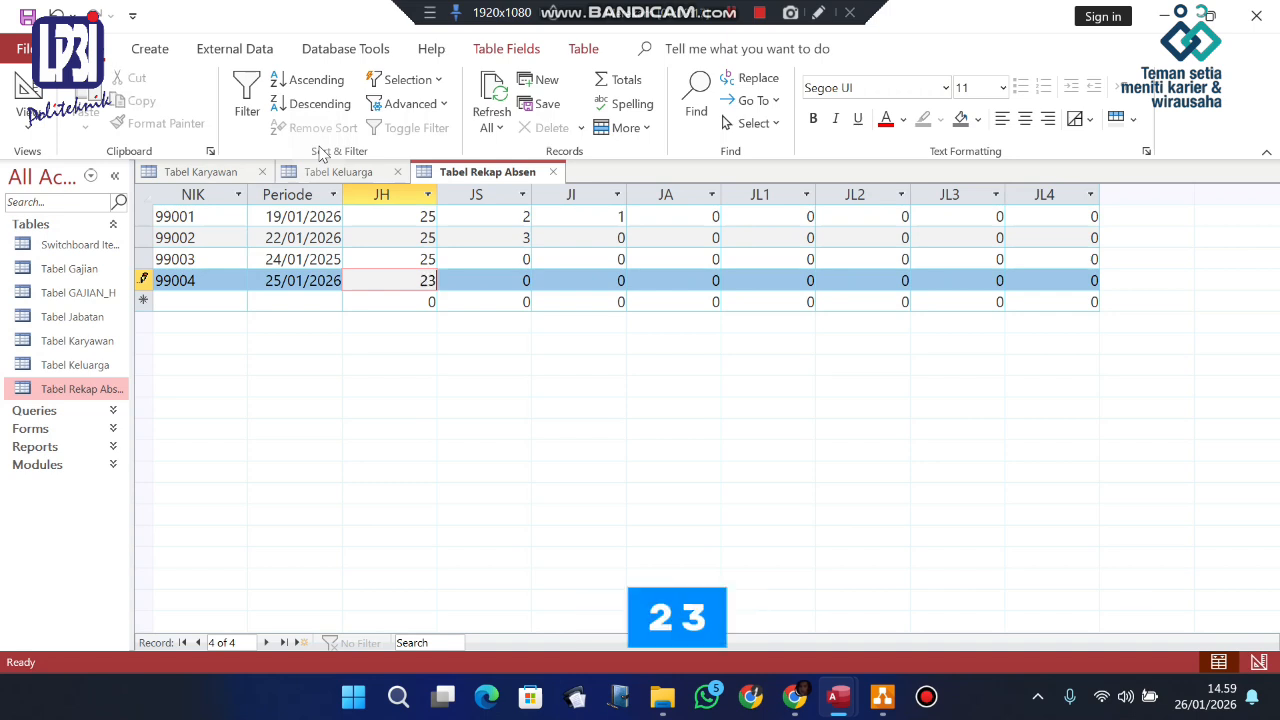
click(503, 296)
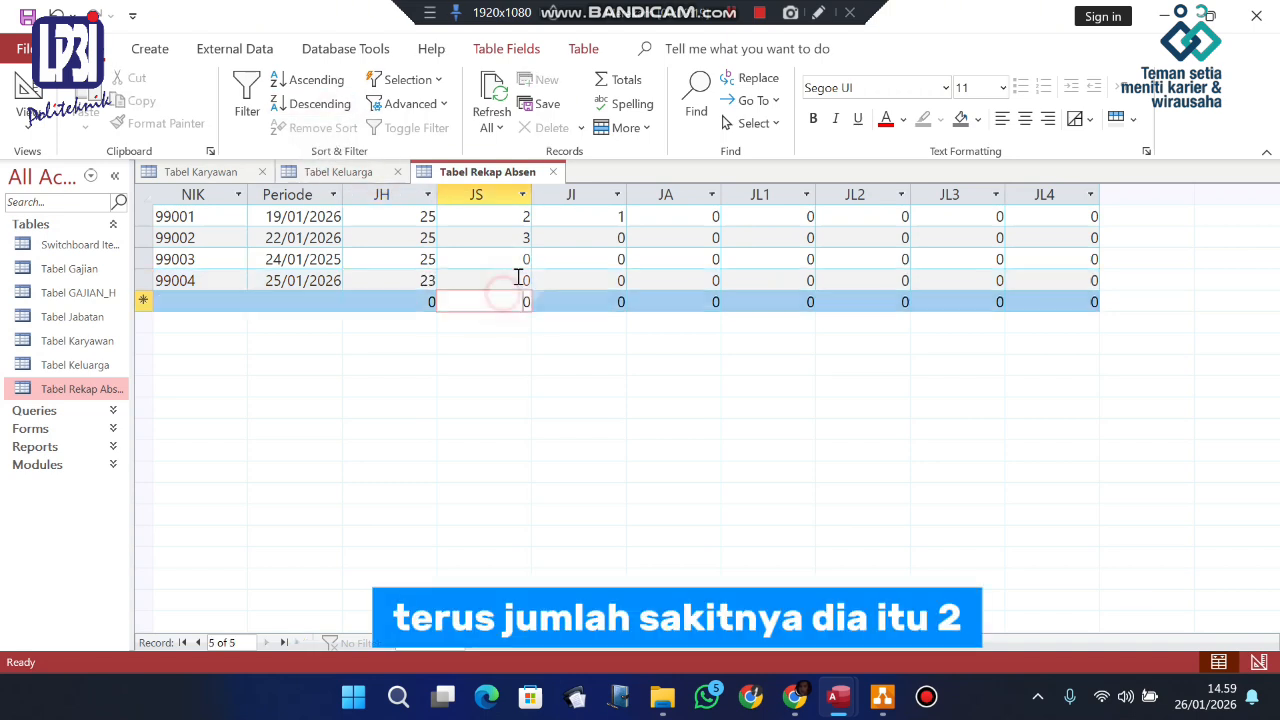
click(521, 279)
key(BackSpace)
text(2)
key(Tab)
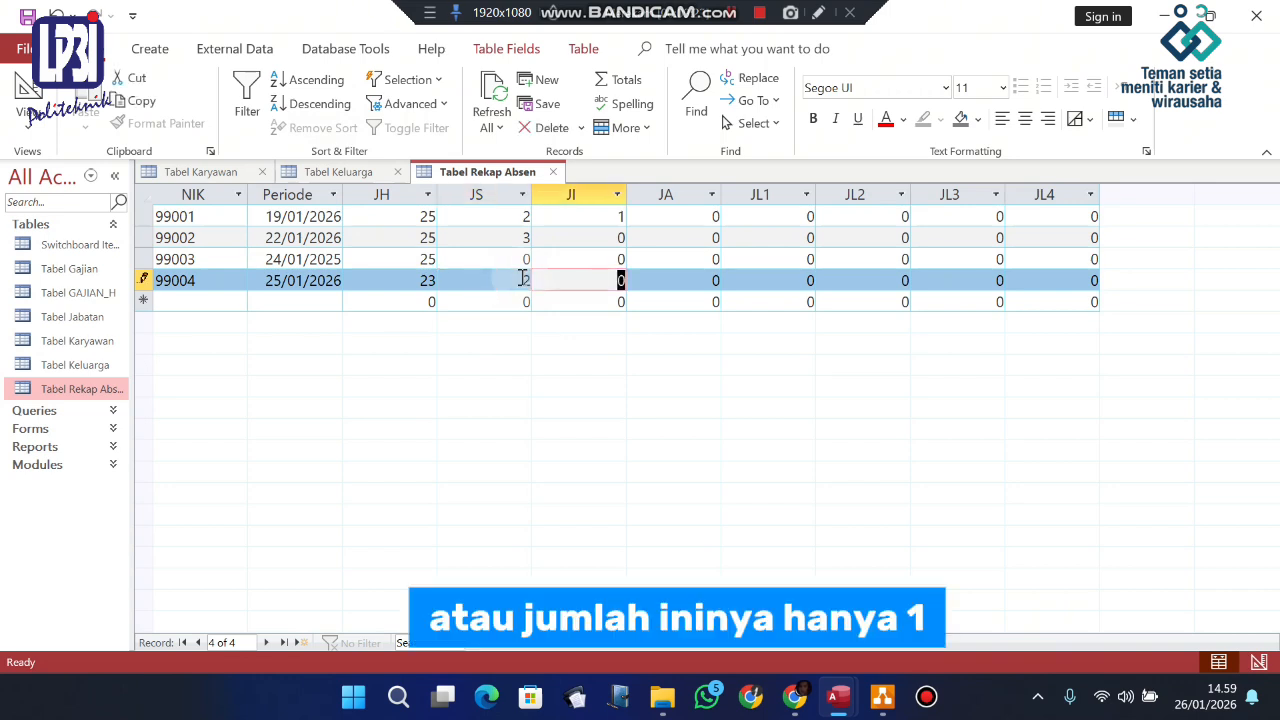
text(1)
key(Tab)
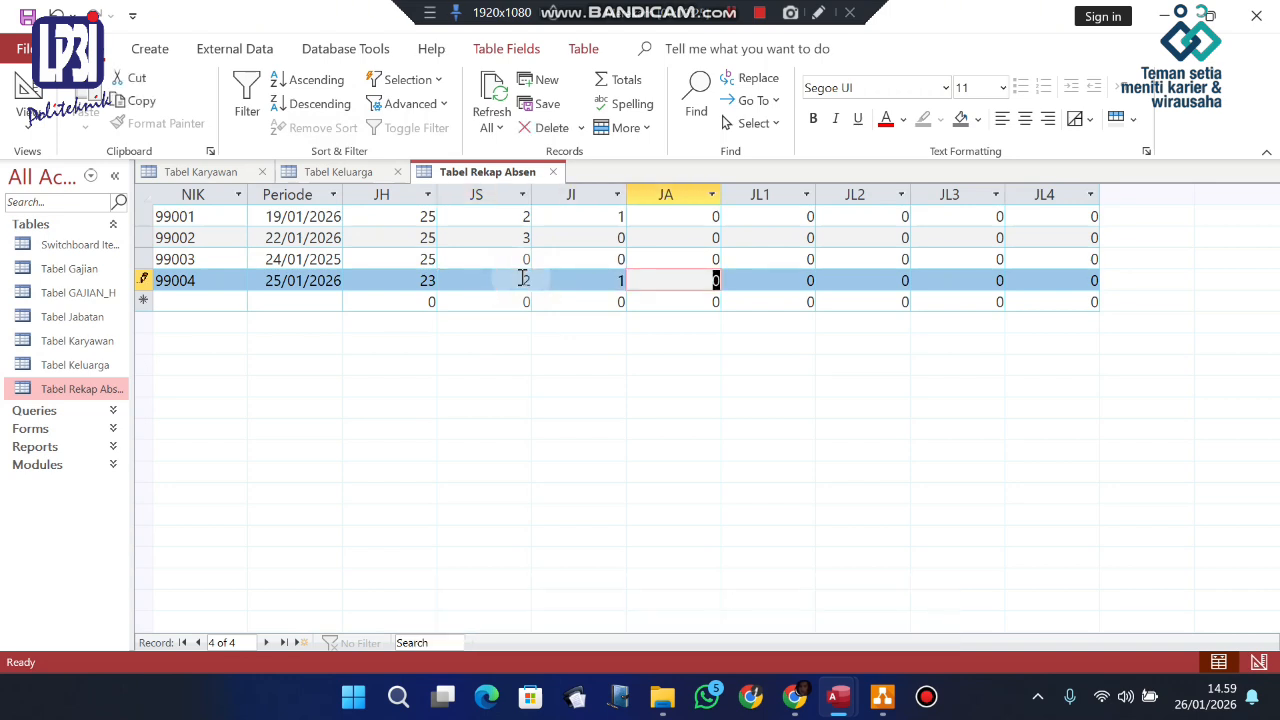
Check the JA and JL1 through JL4 values of the new attendance record
key(Tab)
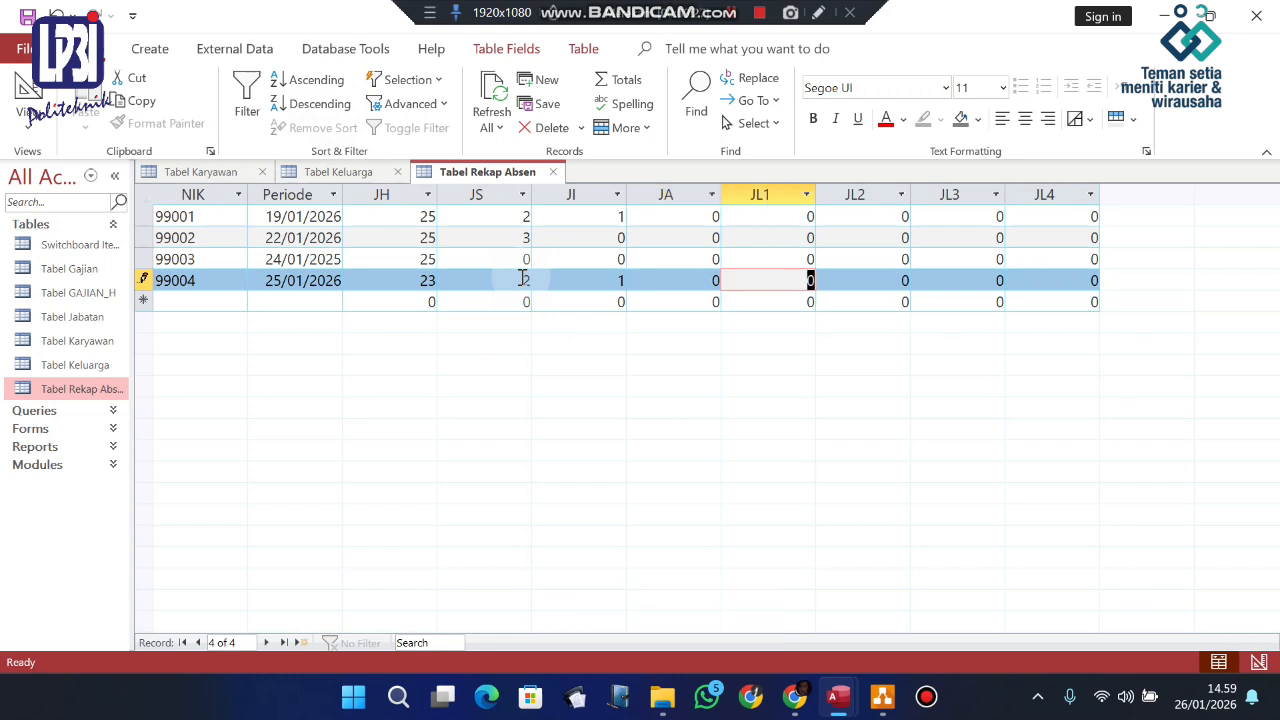
key(Tab)
key(Tab)
key(Tab)
key(shift+Tab)
key(shift+Tab)
key(shift+Tab)
key(shift+Tab)
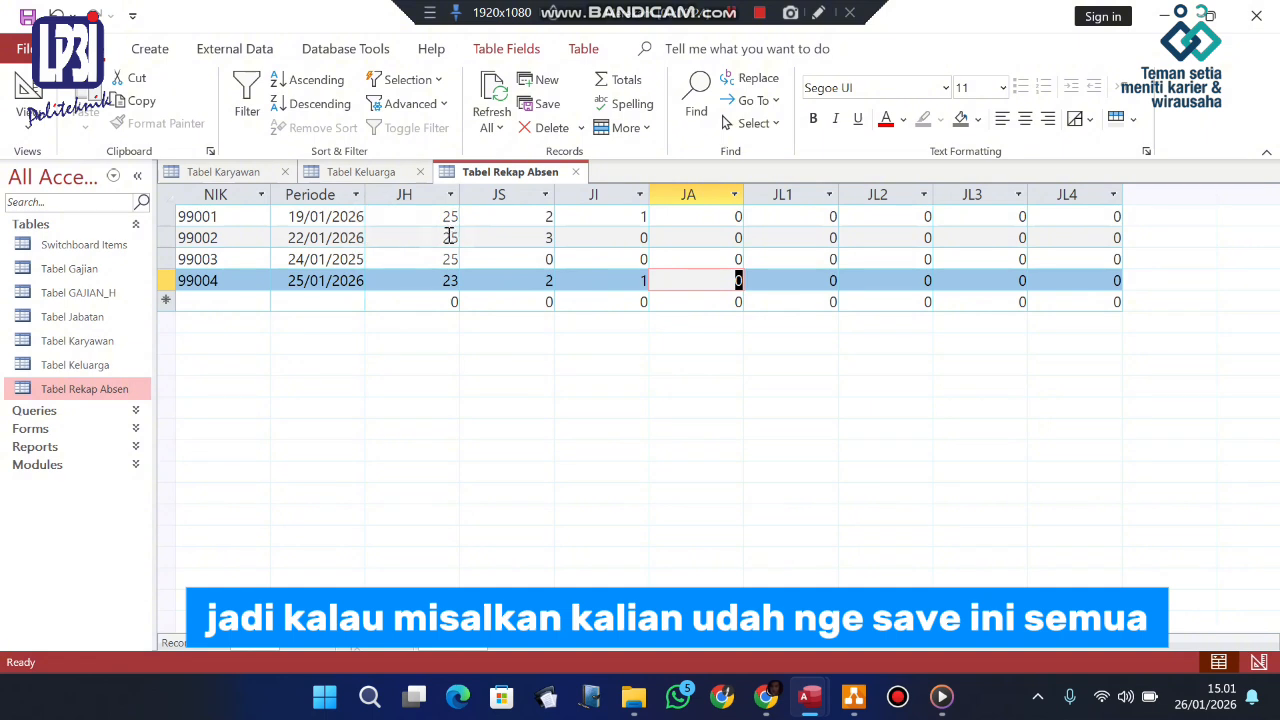
Close Tabel Rekap Absen, Tabel Keluarga and Tabel Karyawan
click(575, 172)
click(420, 172)
click(287, 173)
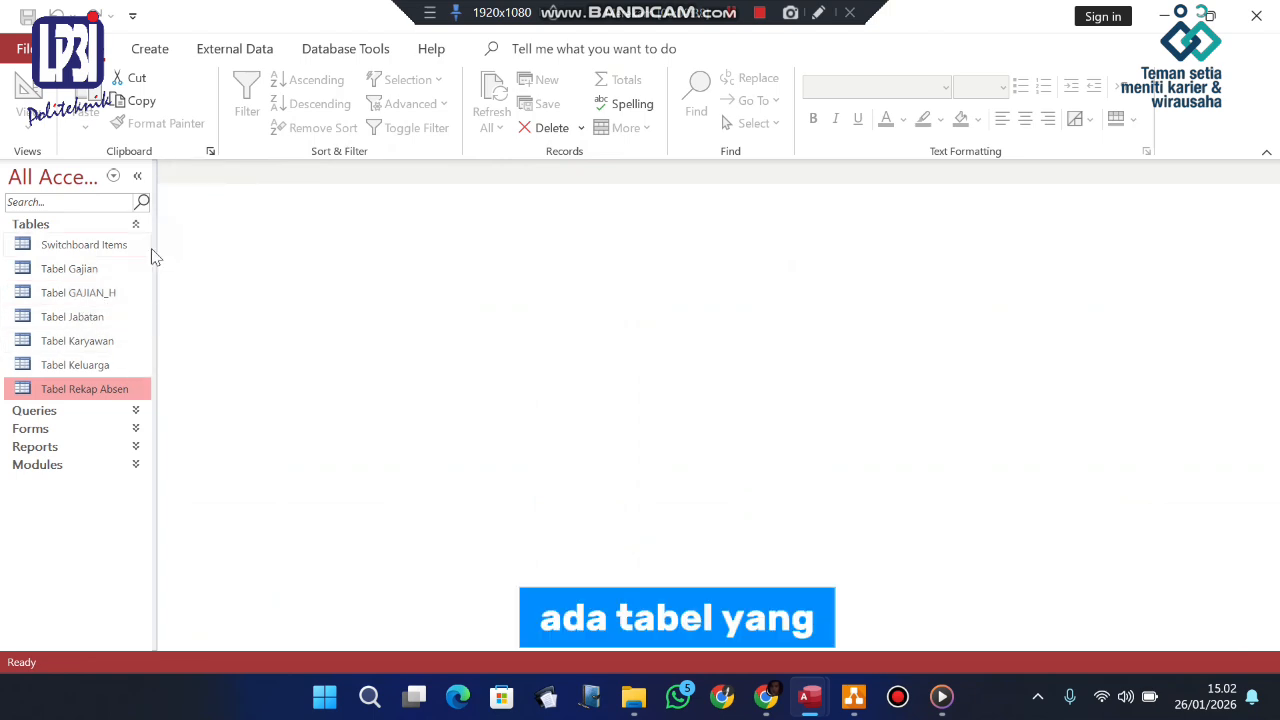
Open Tabel GAJIAN_H and switch it to Design View
double_click(96, 295)
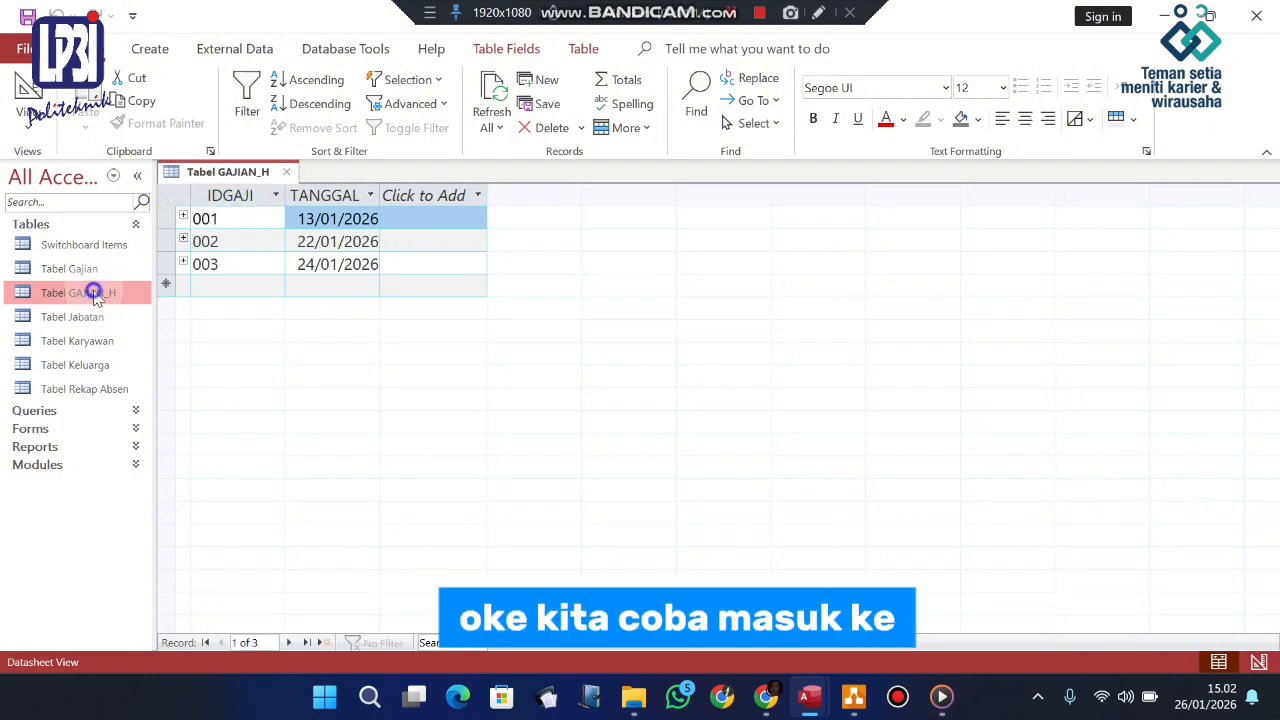
right_click(96, 294)
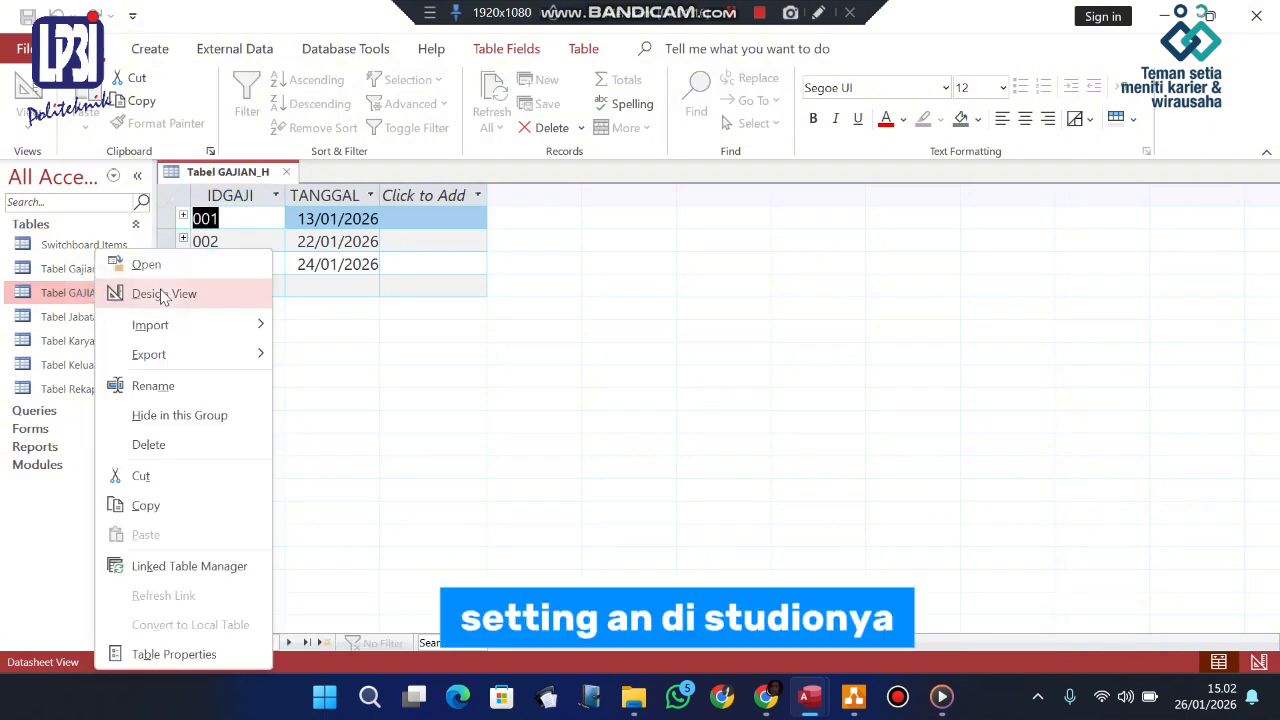
click(163, 295)
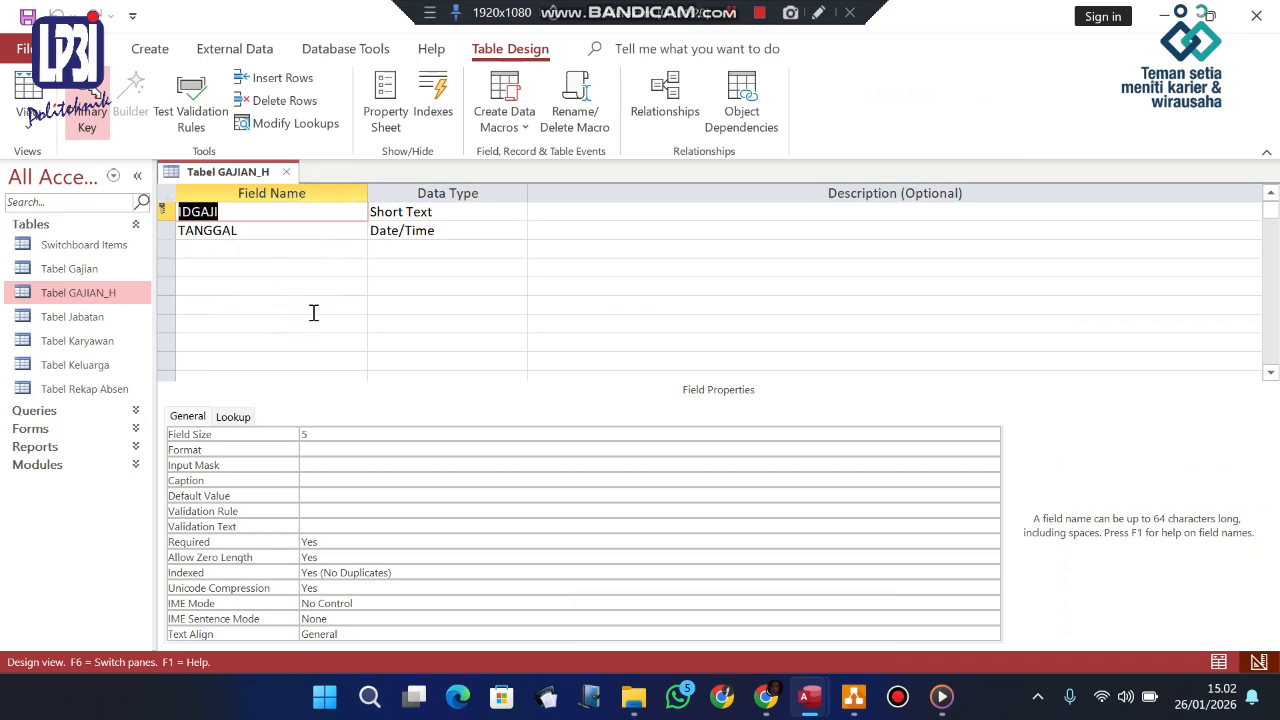
Review the TANGGAL field's data type and the general and lookup properties of the TANGGAL and IDGAJI fields
click(337, 231)
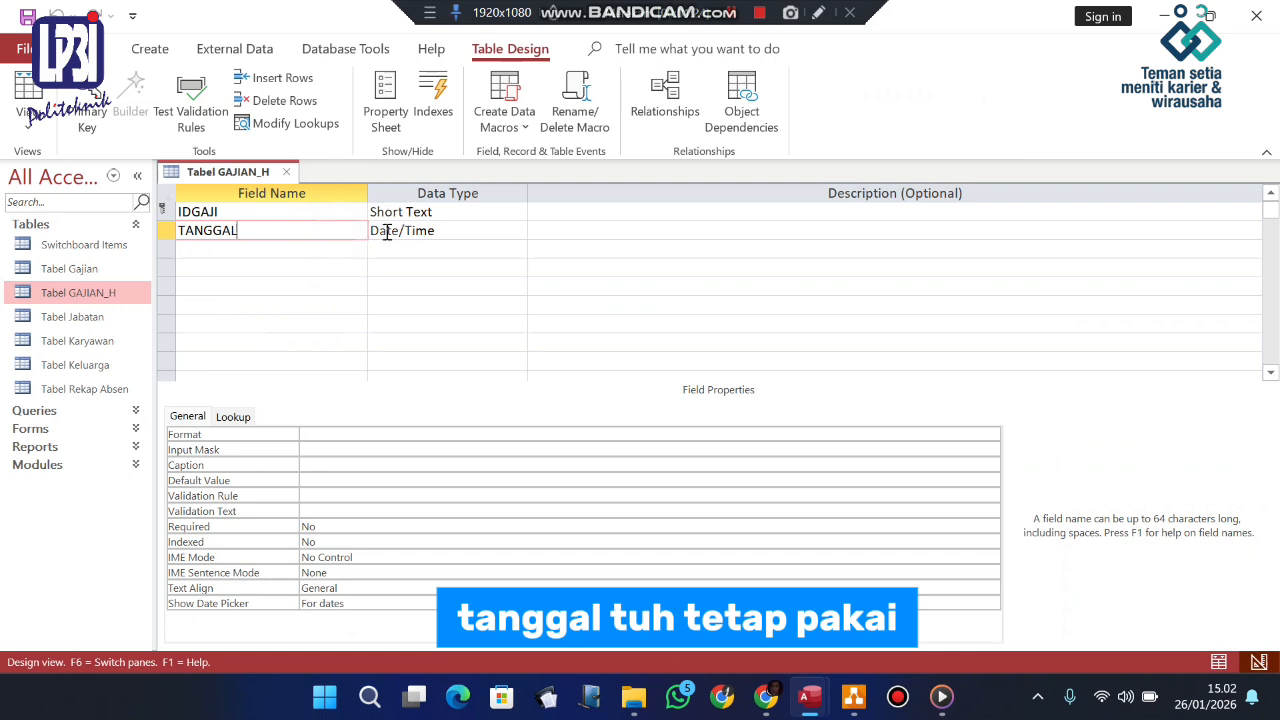
click(378, 230)
click(188, 417)
click(226, 417)
click(187, 417)
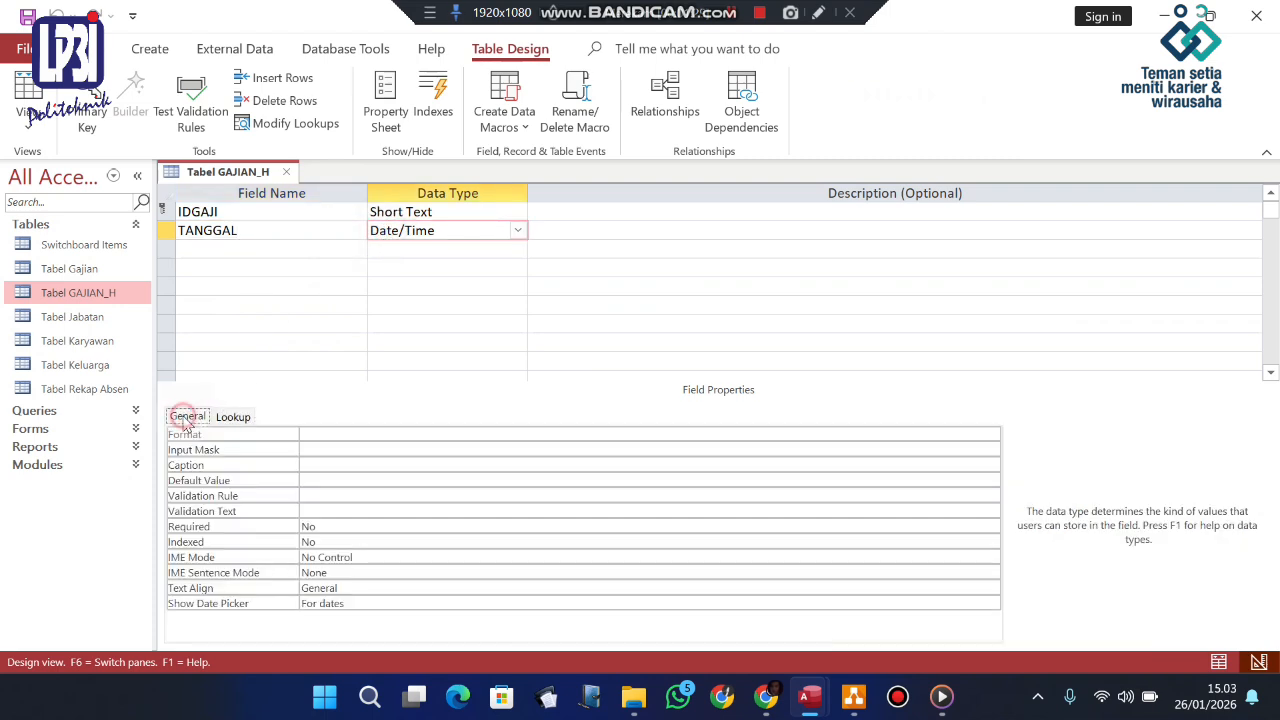
click(198, 211)
click(240, 417)
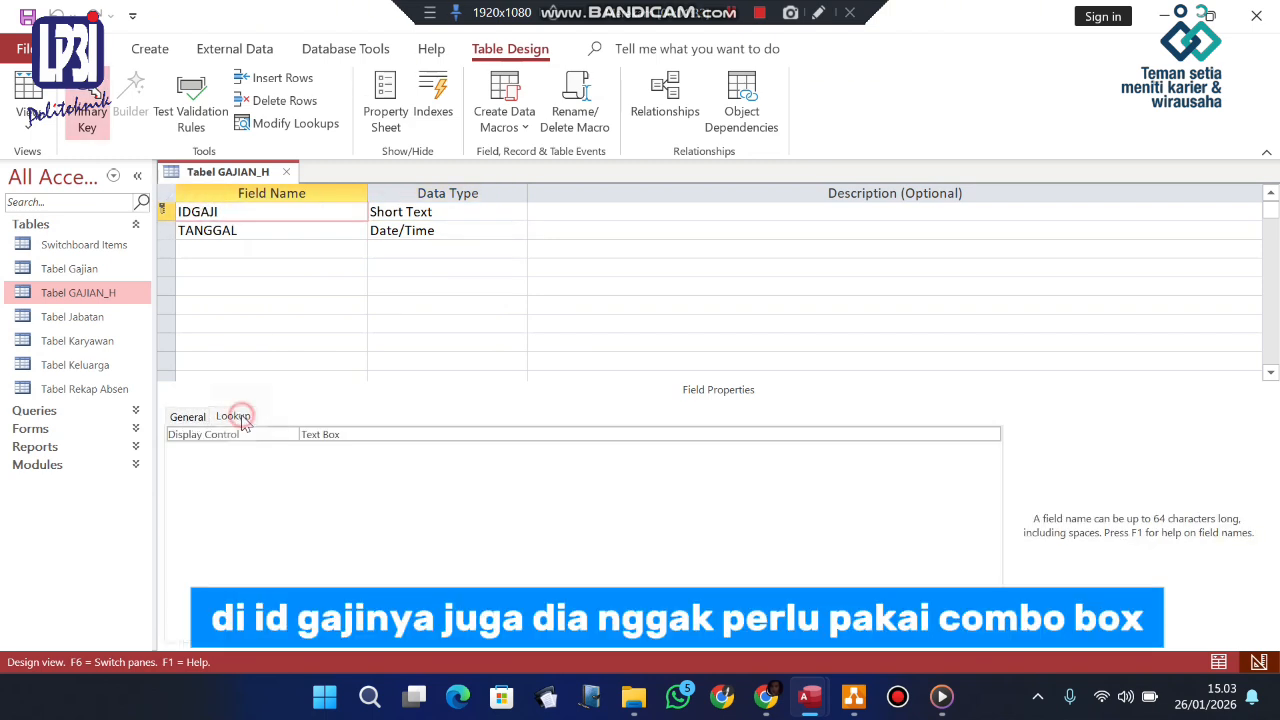
click(185, 418)
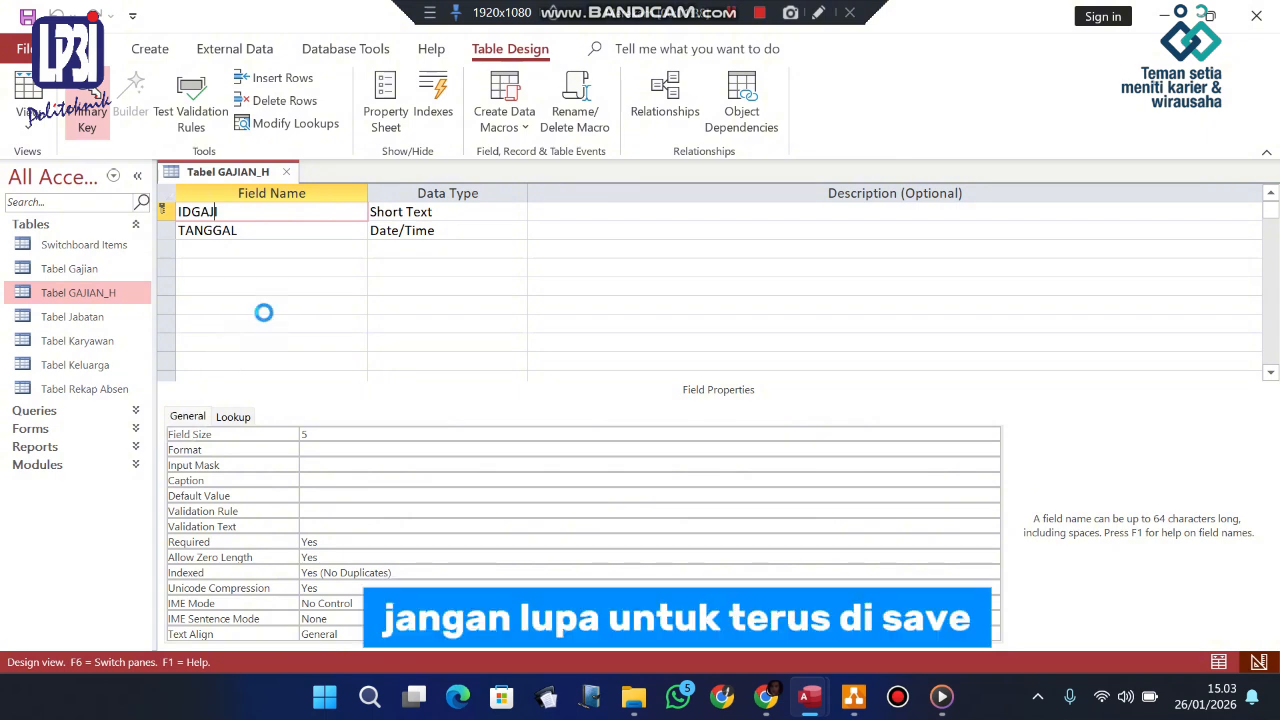
Return Tabel GAJIAN_H to Datasheet View, add a record with IDGAJI 004 and TANGGAL 26/01/26, and save it
double_click(120, 292)
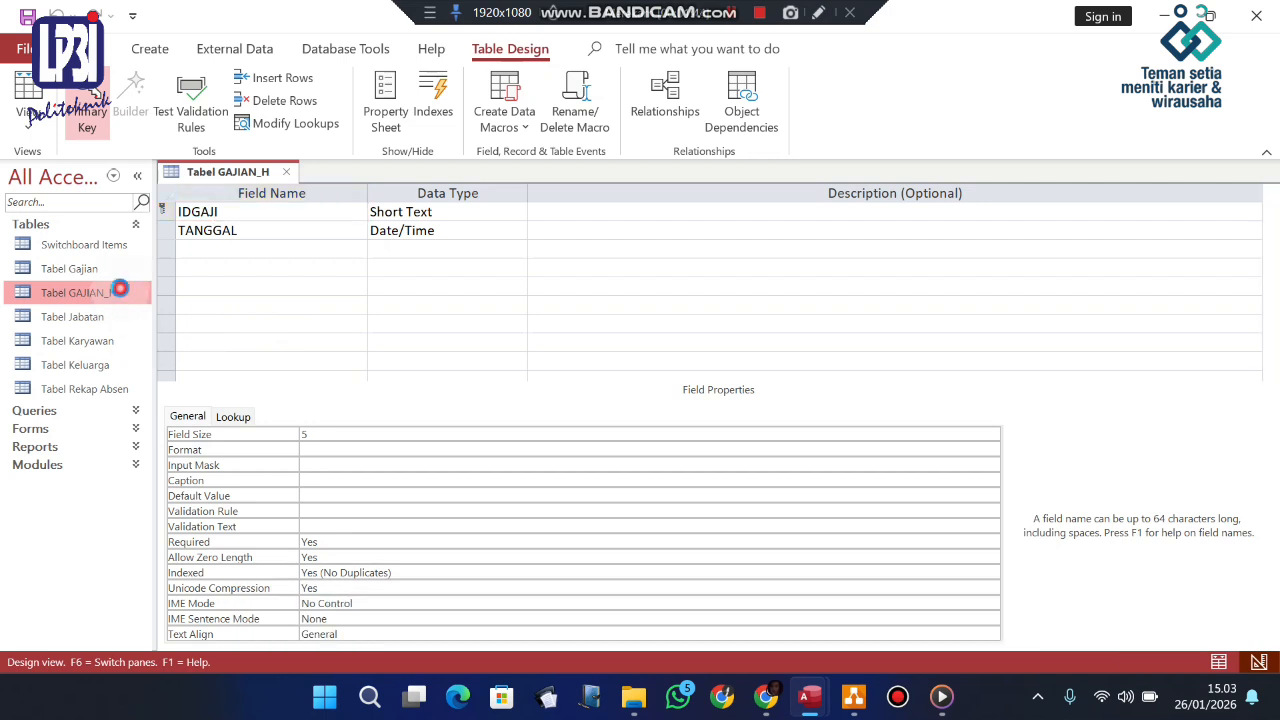
click(240, 215)
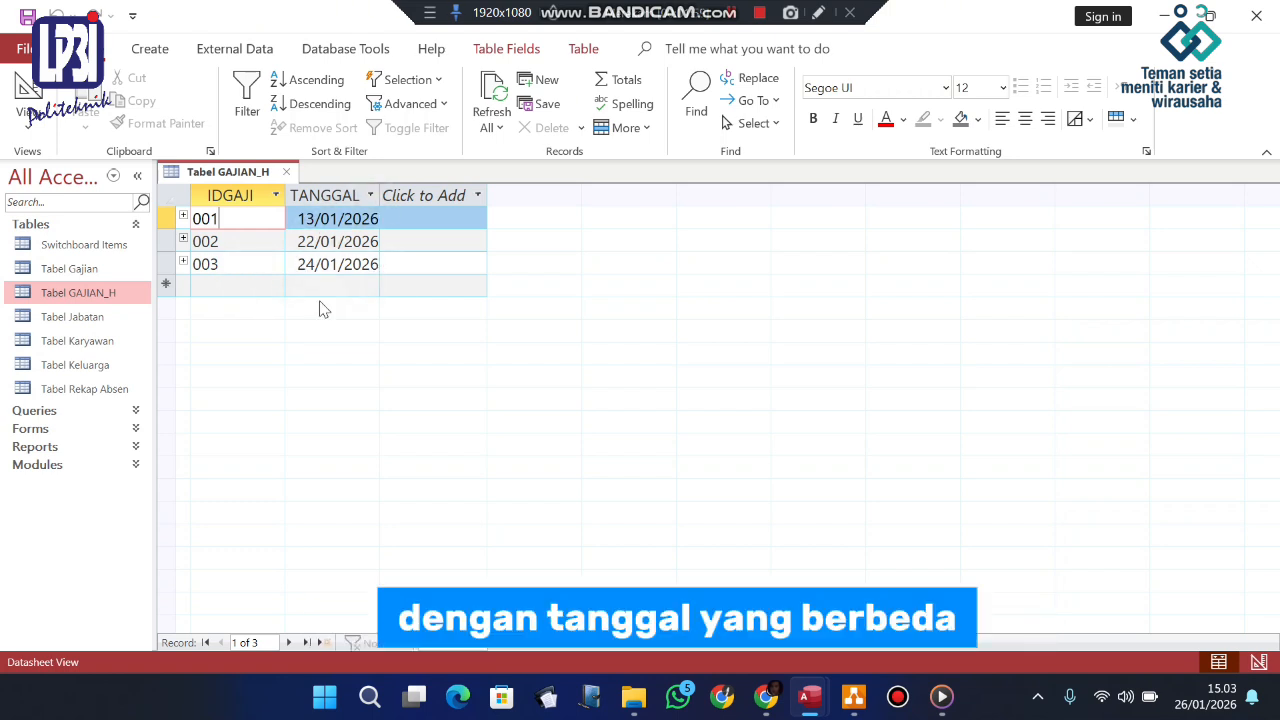
click(255, 287)
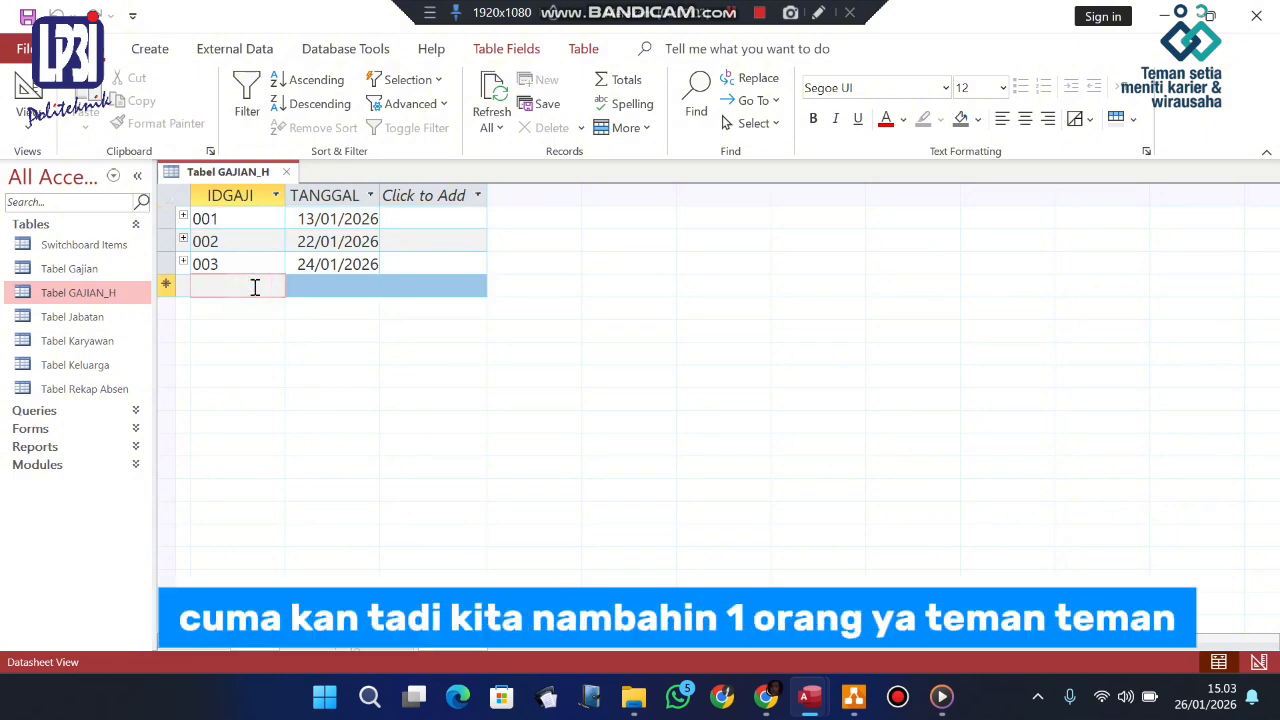
text(004)
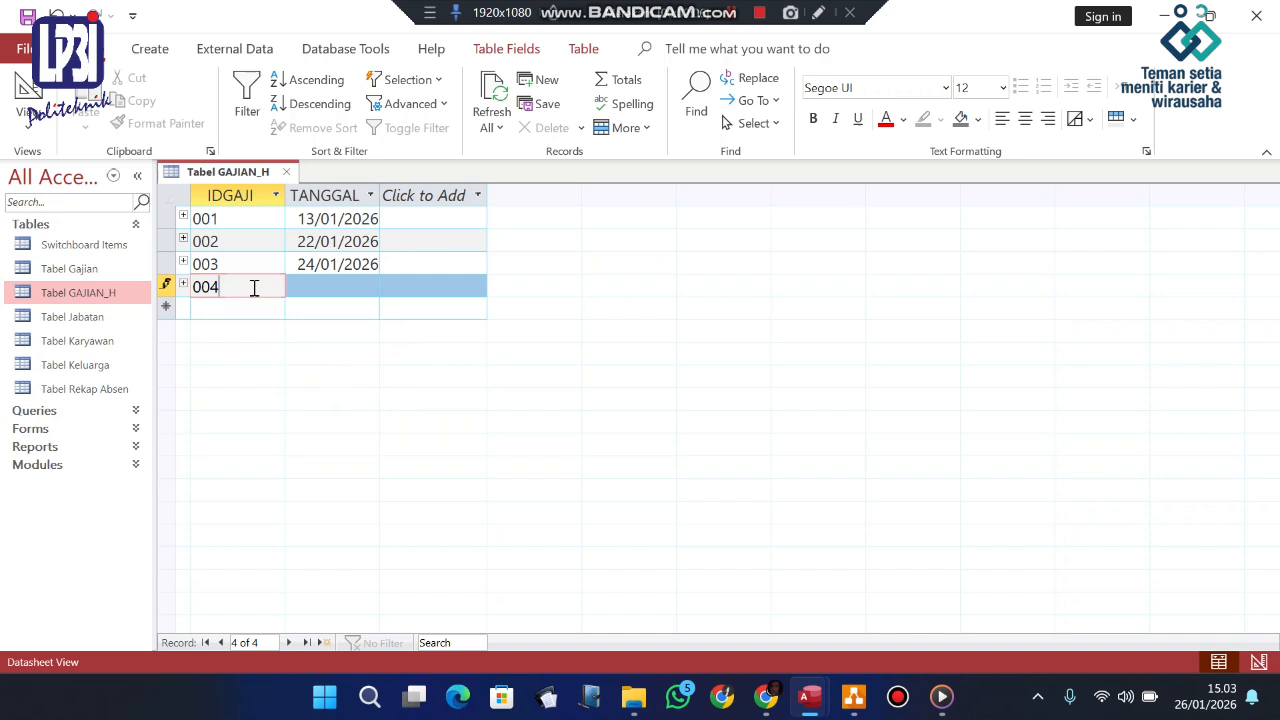
key(Tab)
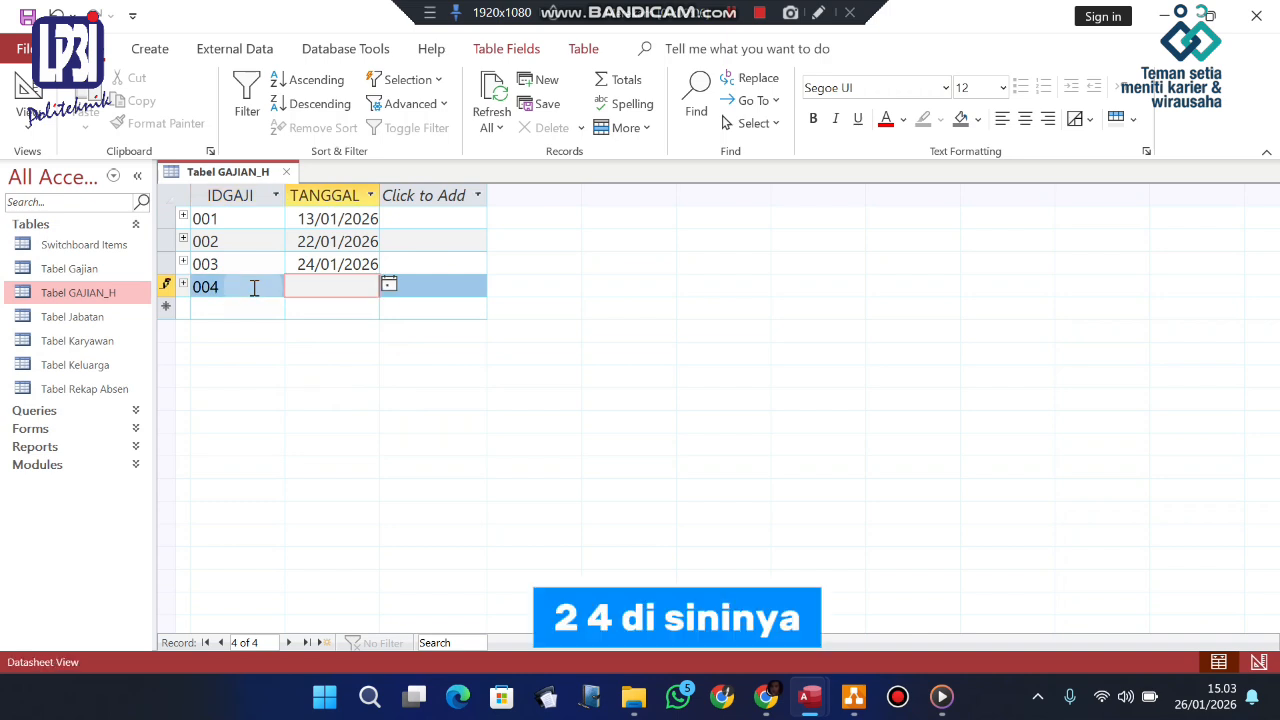
text(26/)
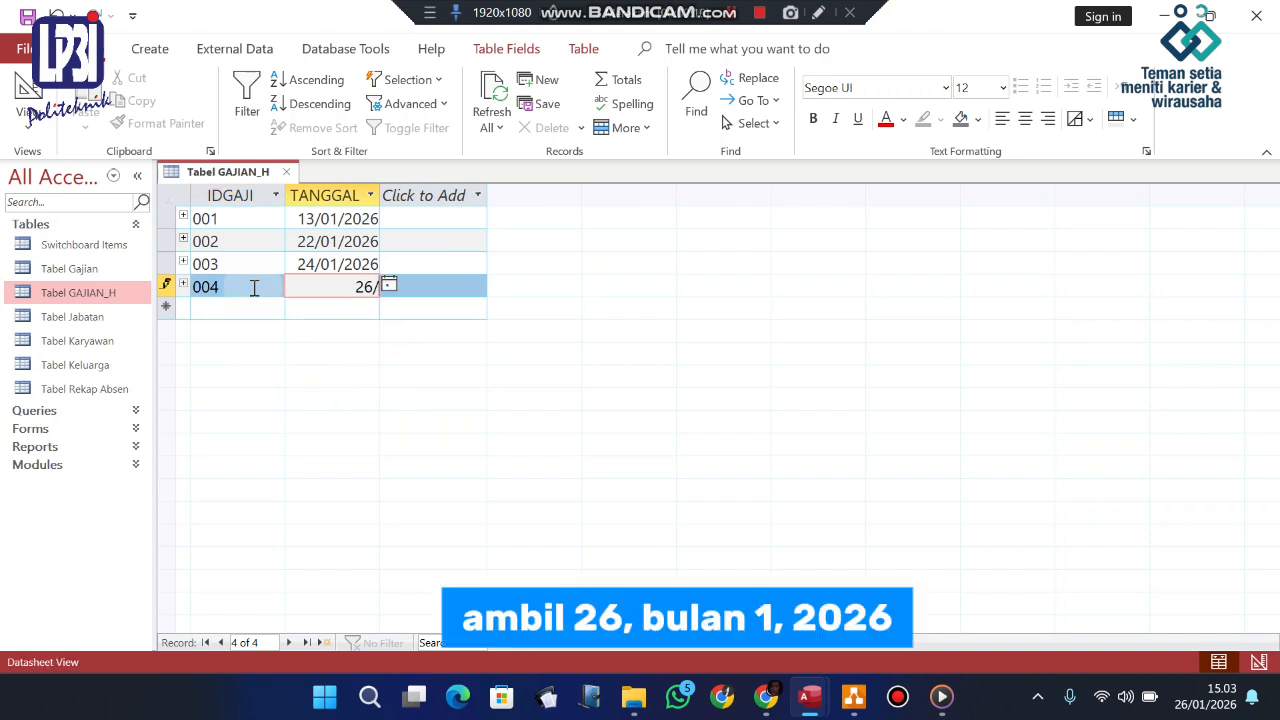
text(01/2)
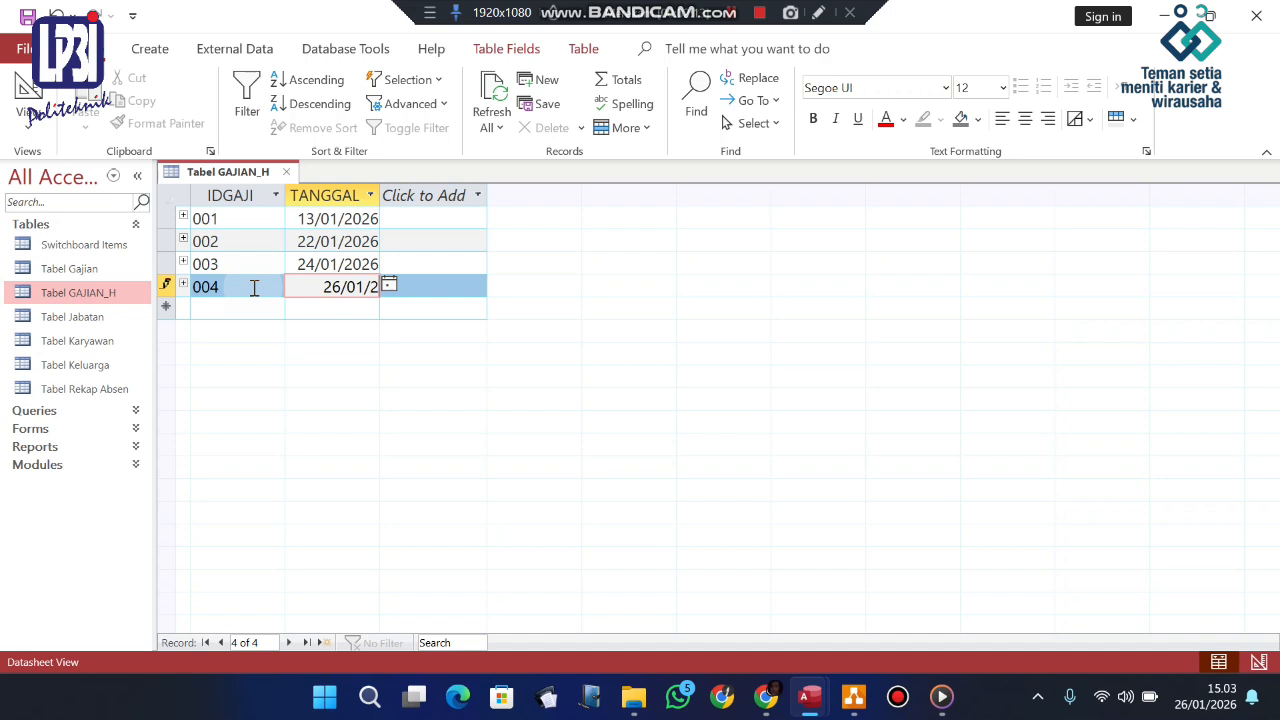
text(6)
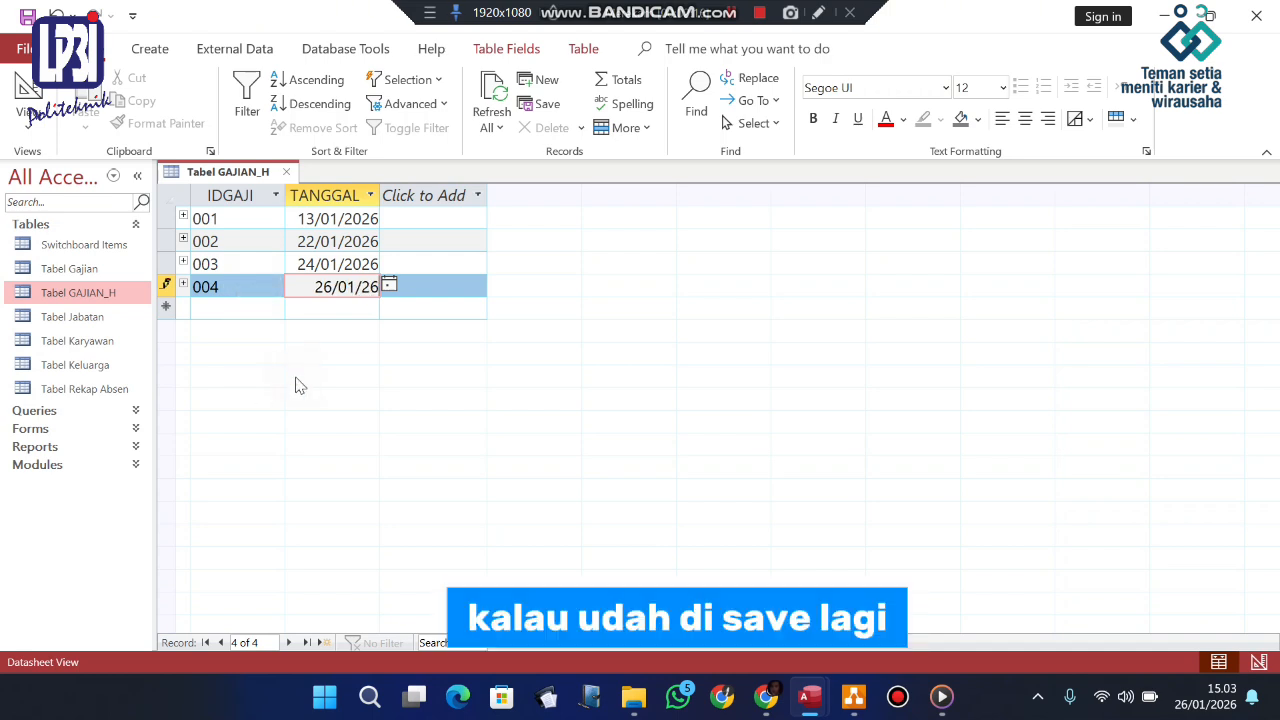
key(ctrl+s)
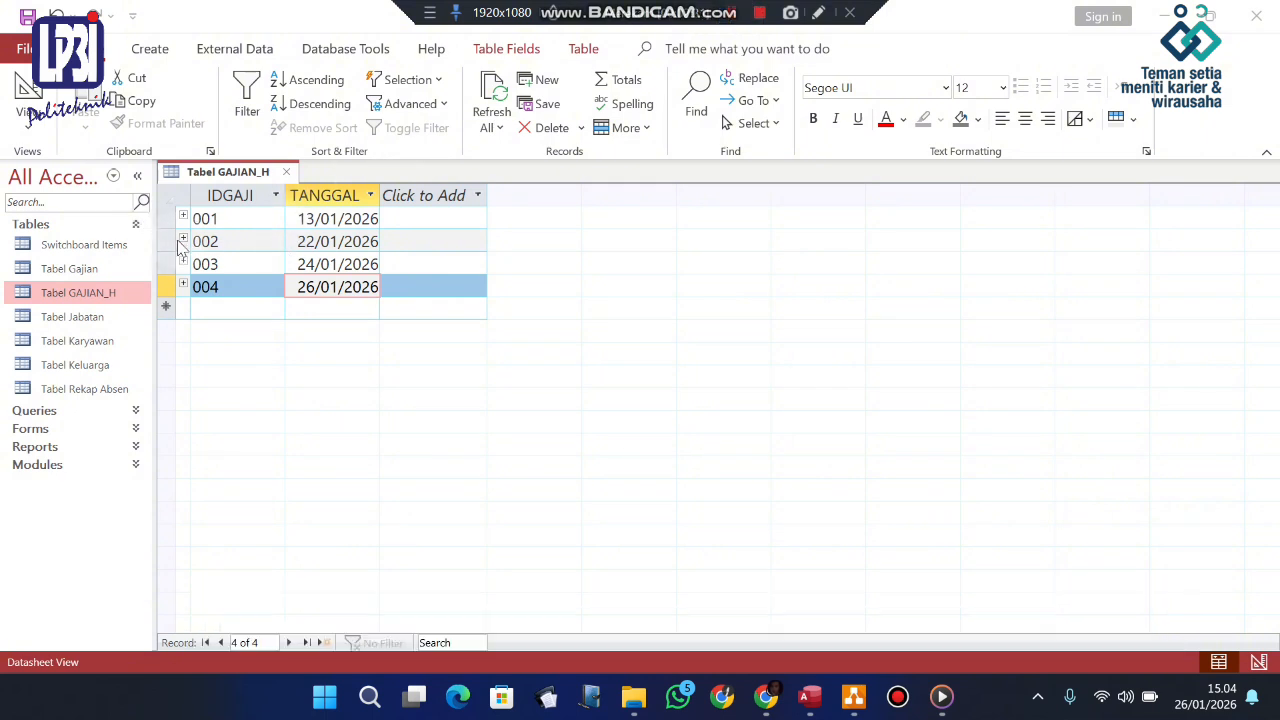
Open Tabel Gajian in Datasheet View and look through its salary columns
double_click(70, 270)
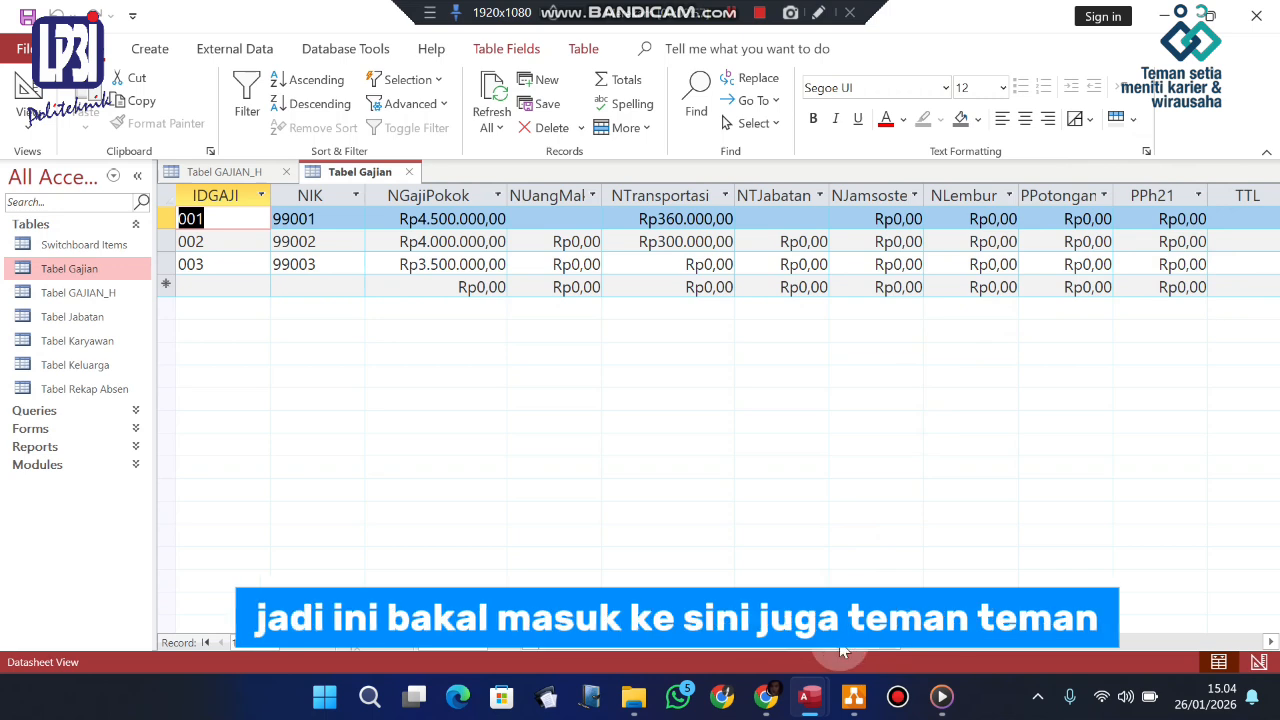
drag(862, 647, 805, 660)
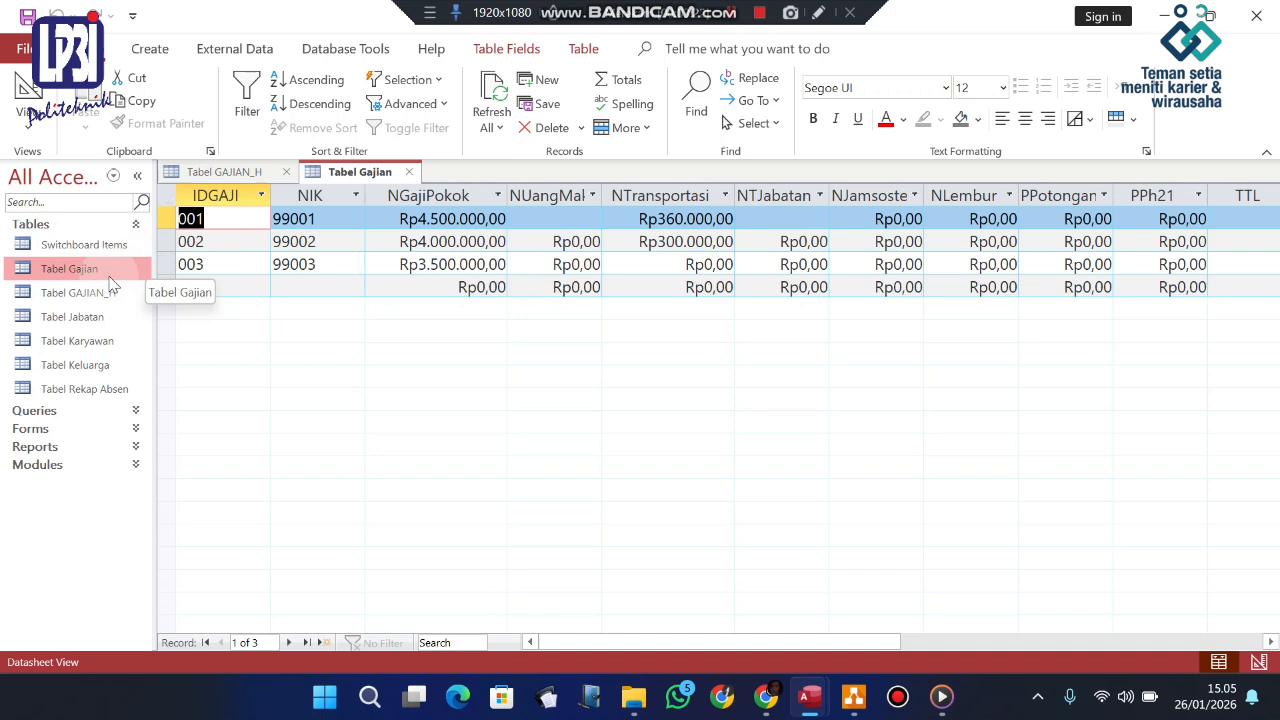
Switch Tabel Gajian to Design View and examine the IDGAJI field's data type, general properties and lookup settings
right_click(128, 270)
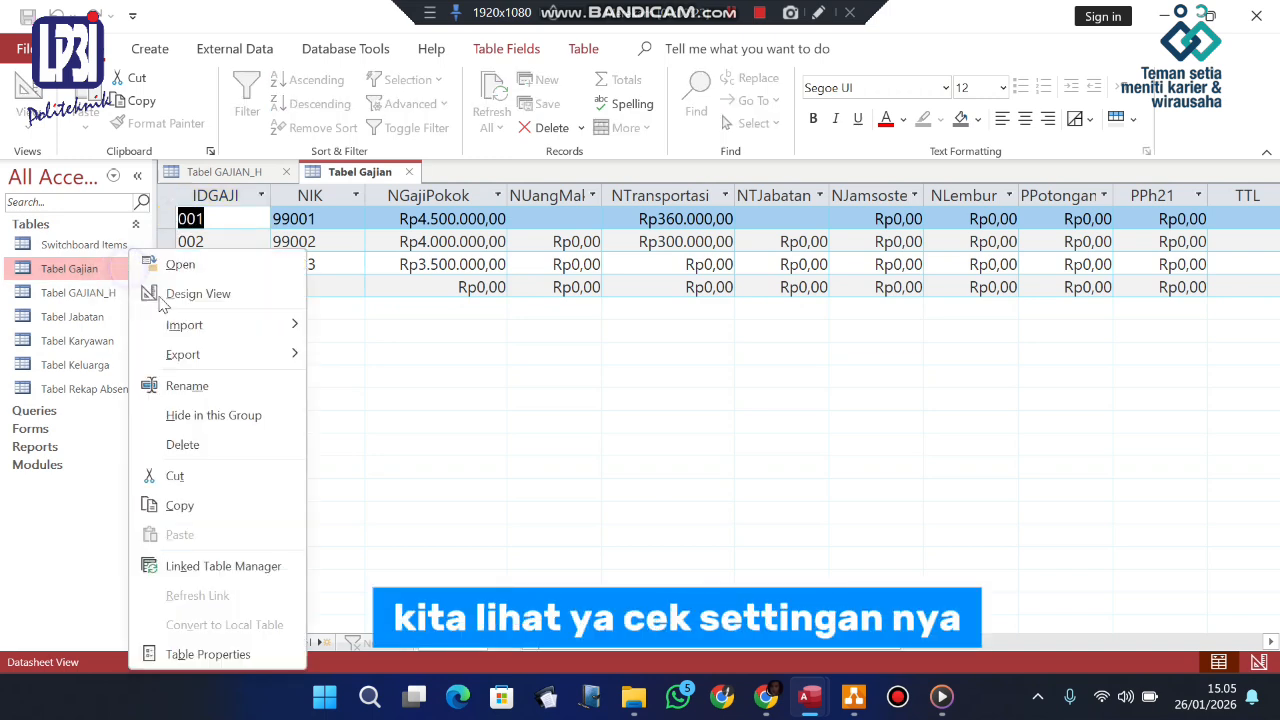
click(256, 305)
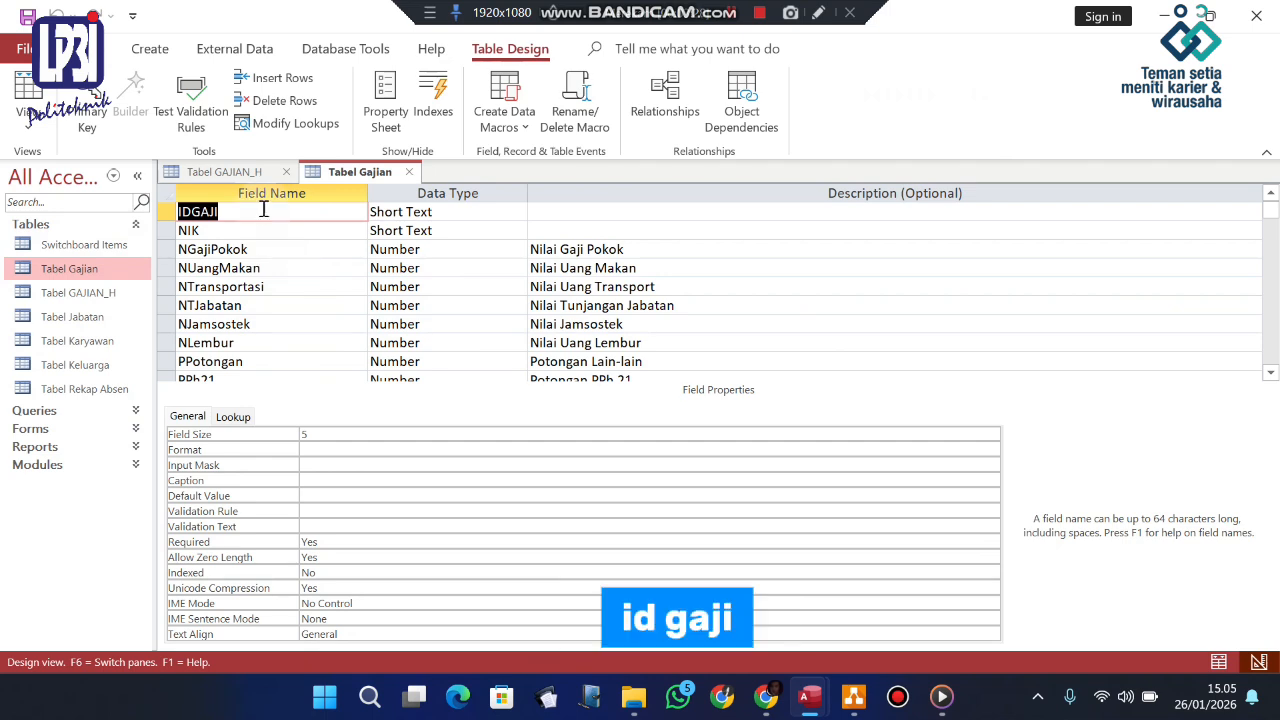
click(417, 218)
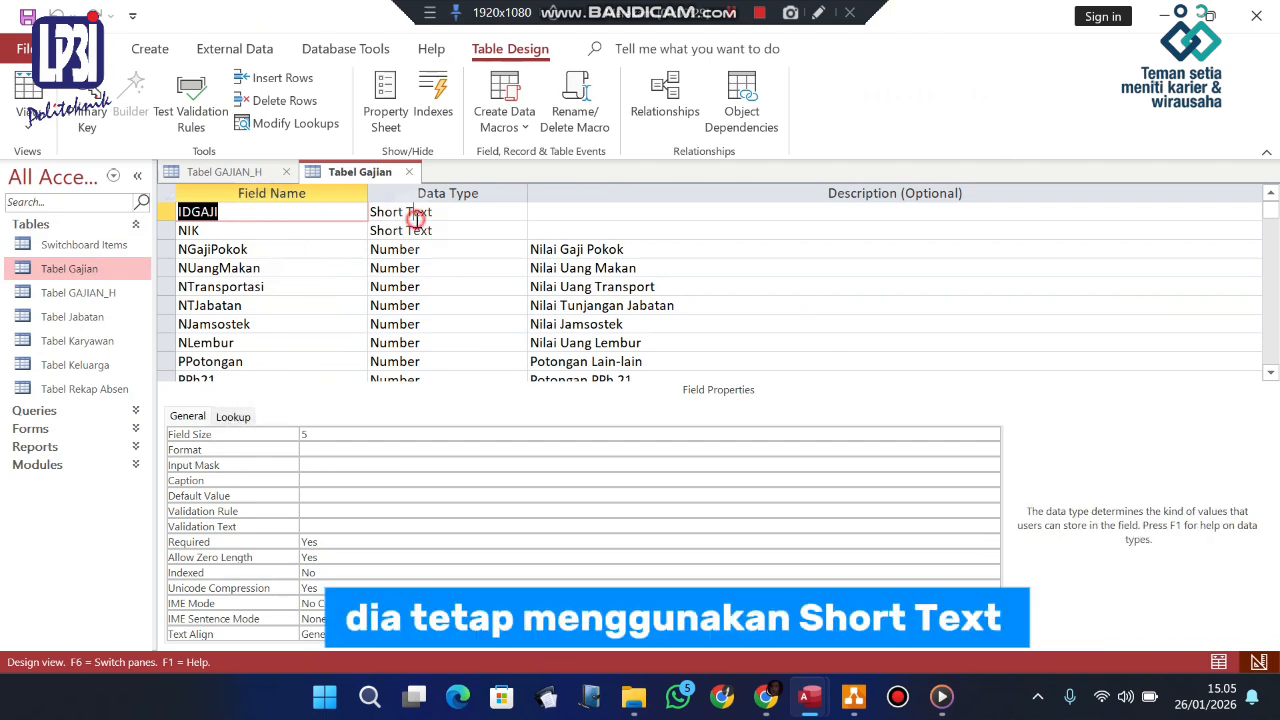
click(517, 213)
click(519, 214)
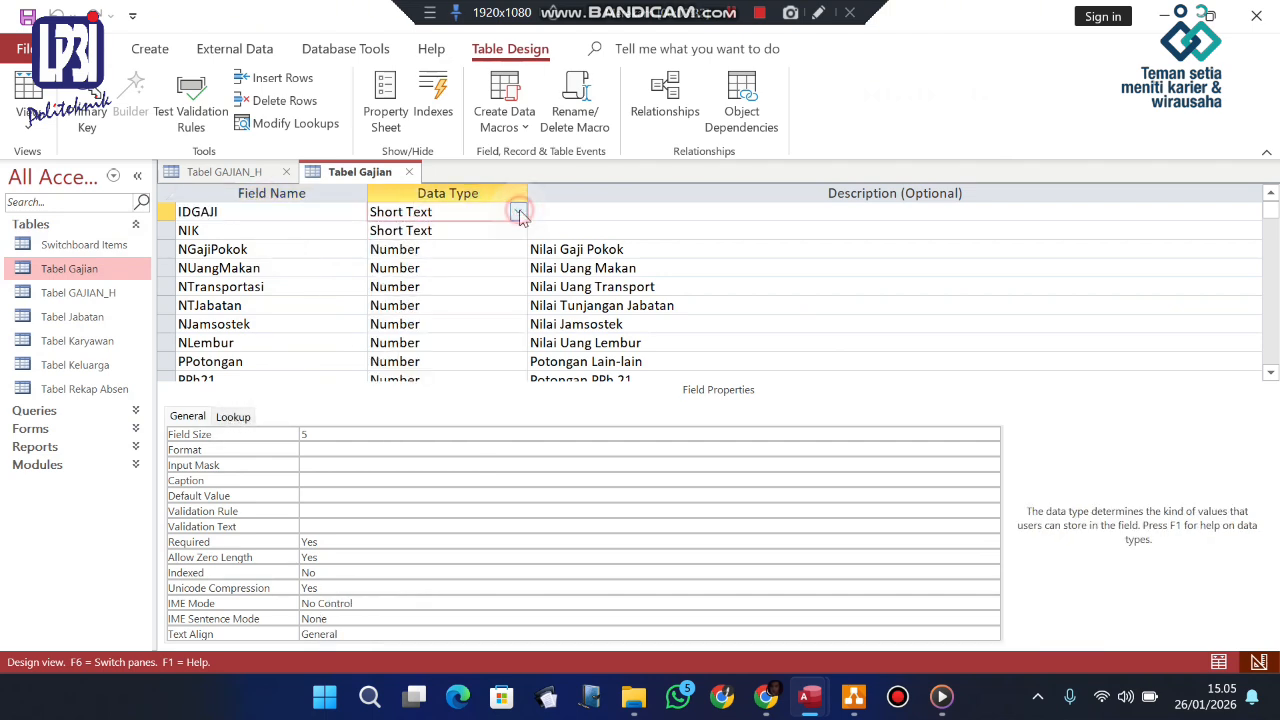
click(317, 228)
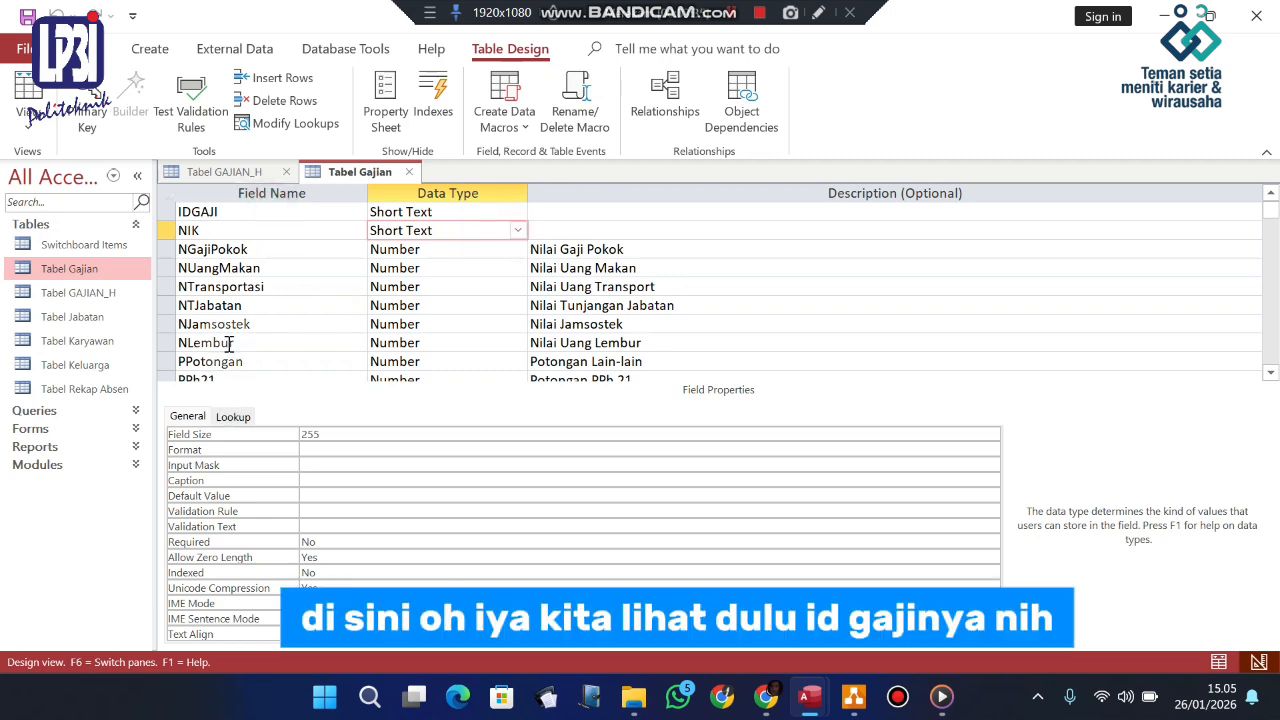
click(248, 212)
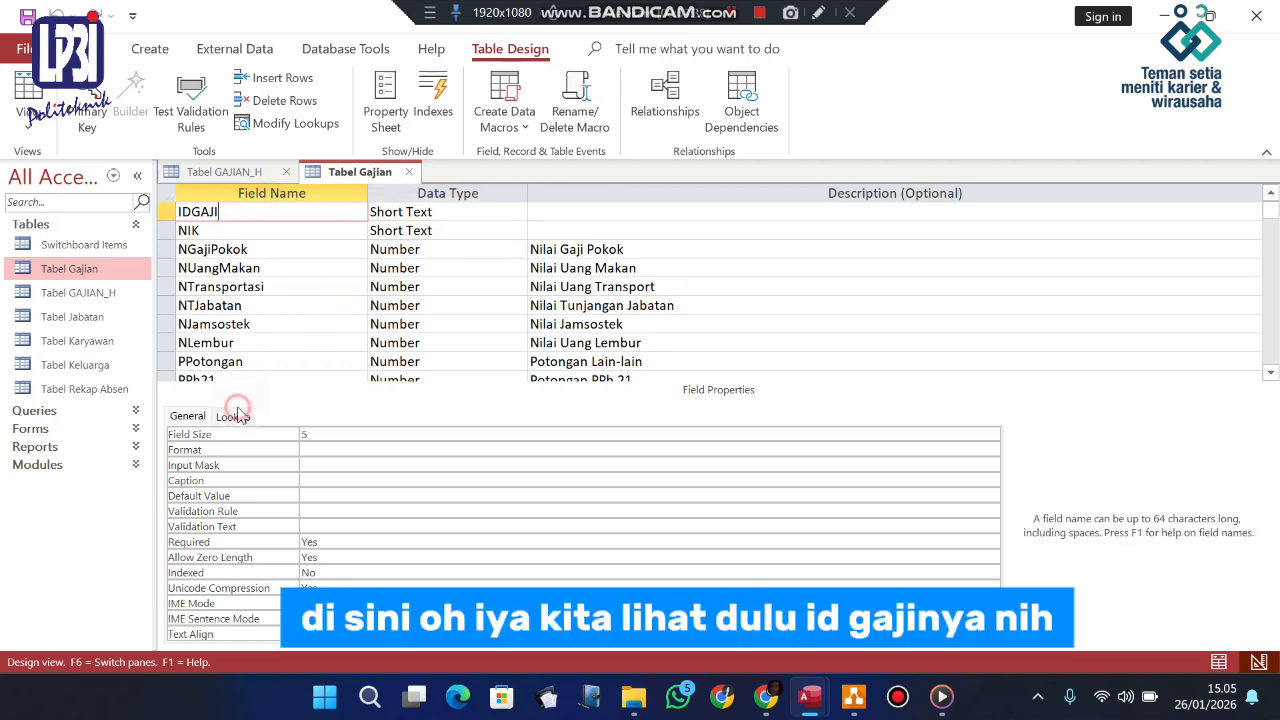
click(236, 415)
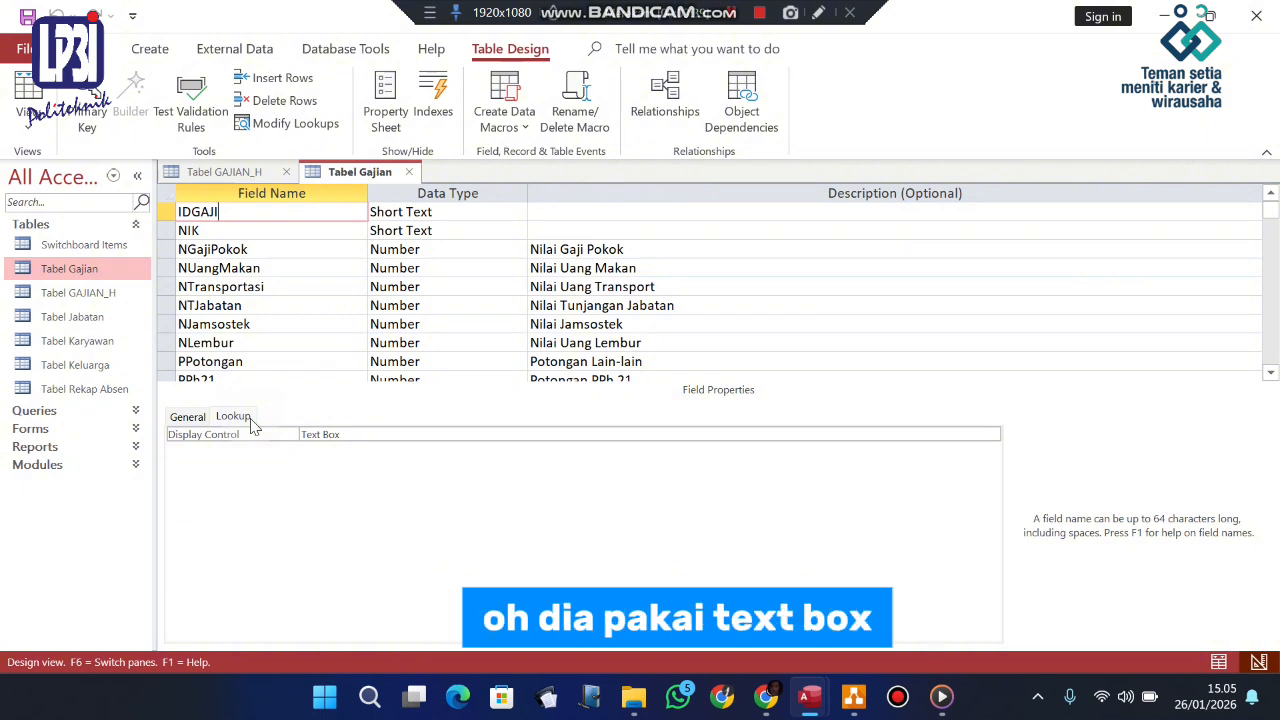
Review the NIK field's general properties and the NGajiPokok field's general and lookup properties
click(334, 242)
click(329, 226)
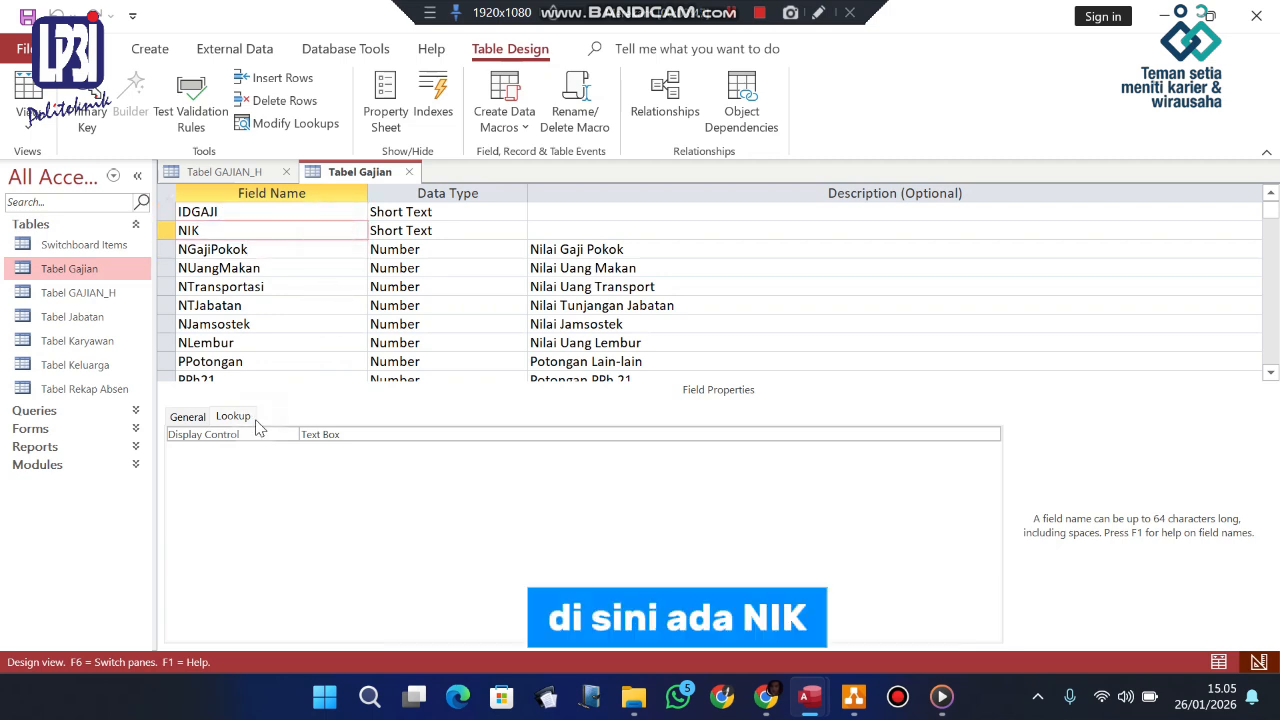
click(180, 417)
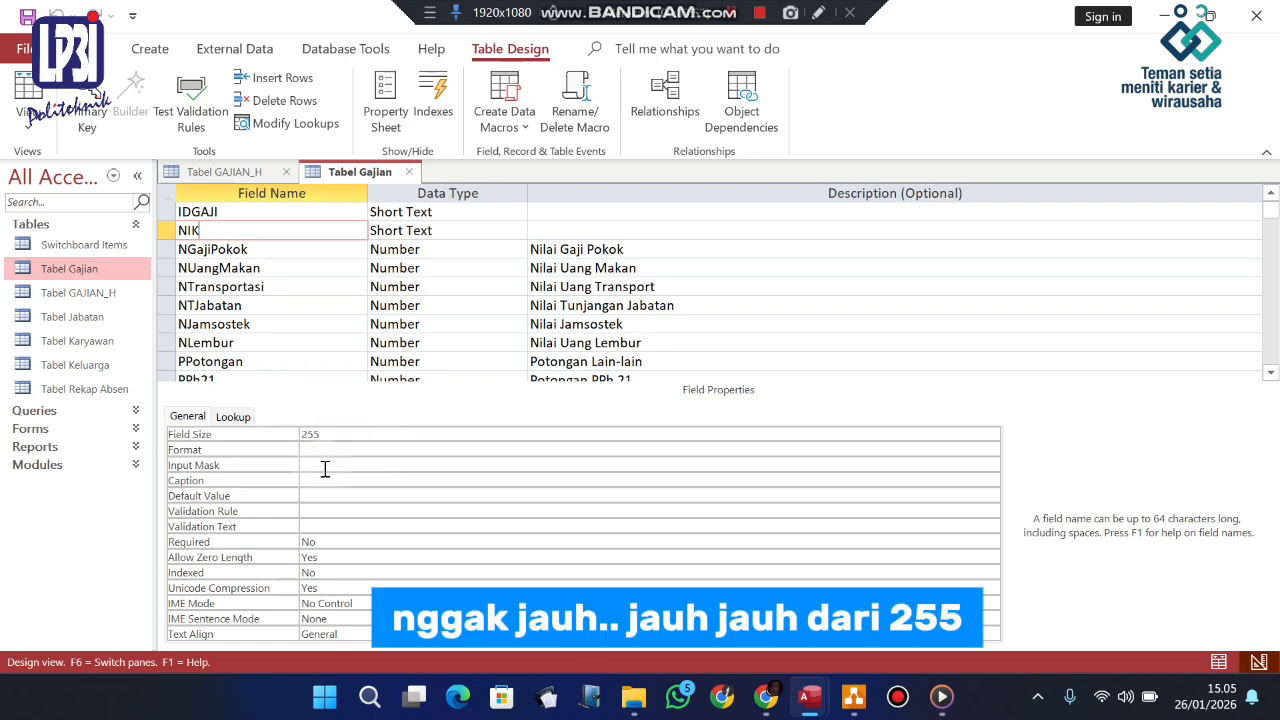
click(302, 253)
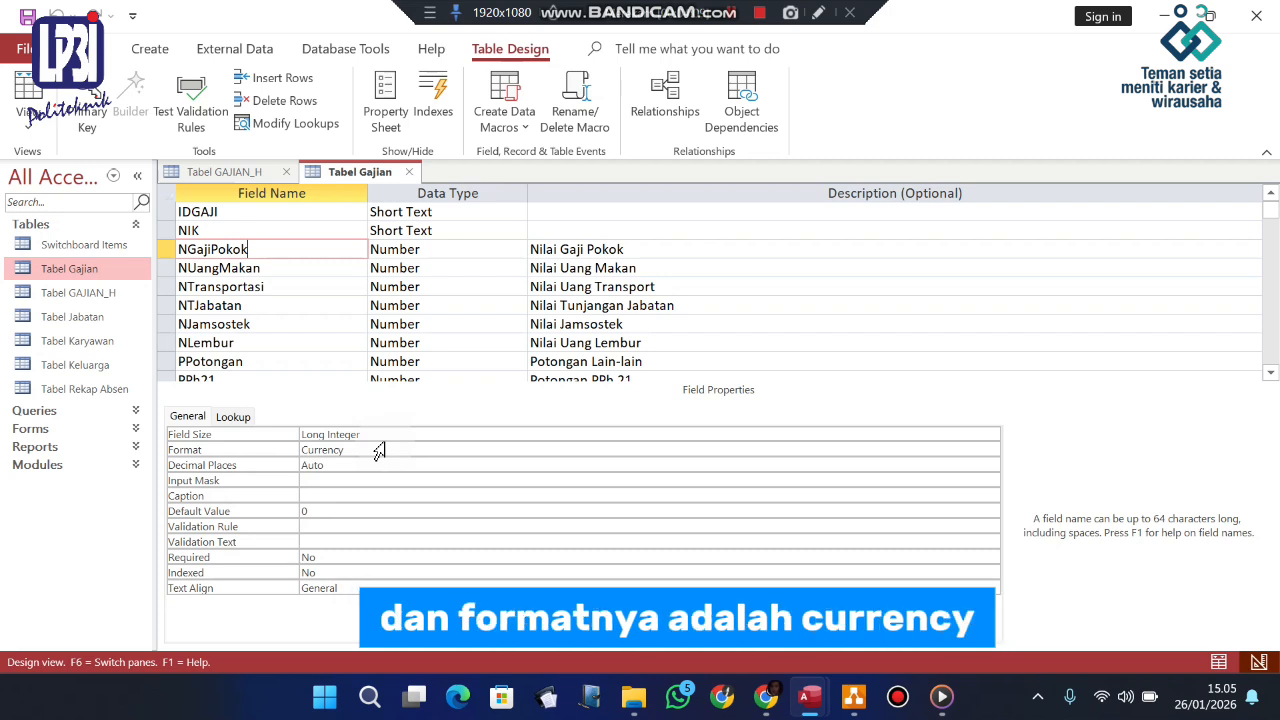
click(234, 416)
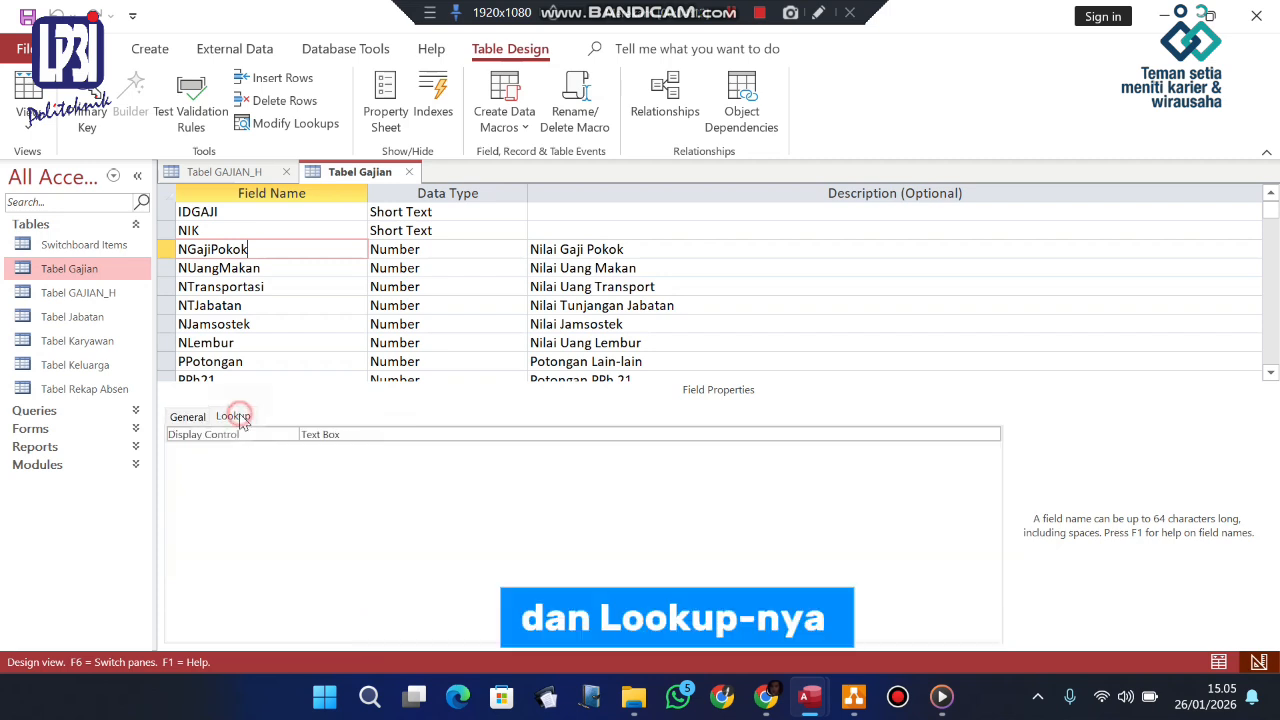
click(188, 416)
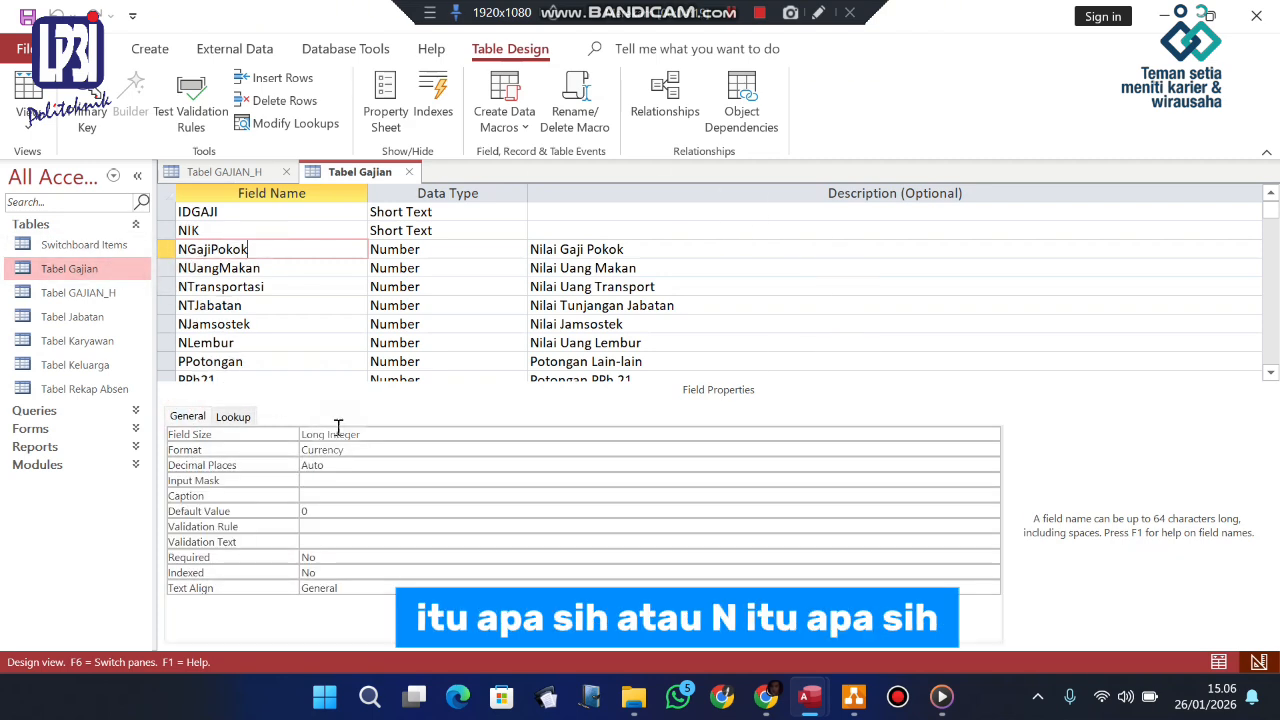
scroll(660, 289, down, 1)
scroll(660, 289, up, 1)
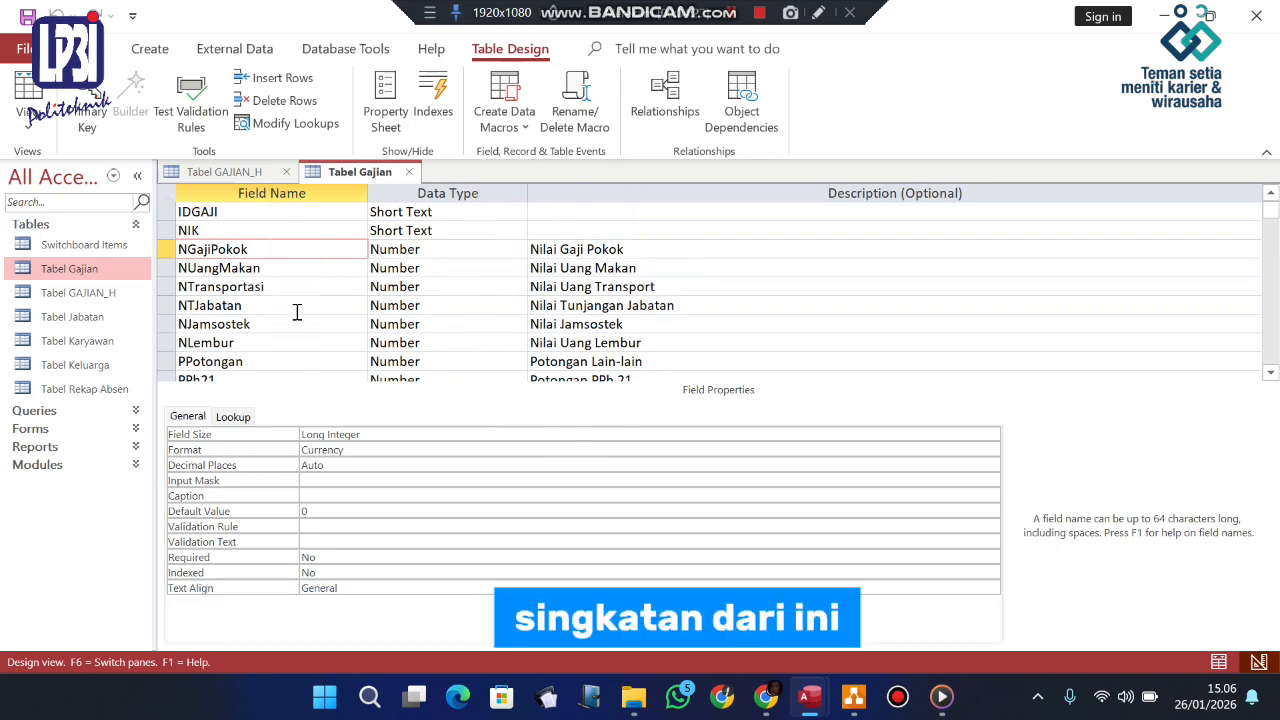
Review the properties of the NUangMakan, NTransportasi, NTJabatan and NJamsostek fields, including the lookup settings of NTransportasi and NJamsostek
click(315, 281)
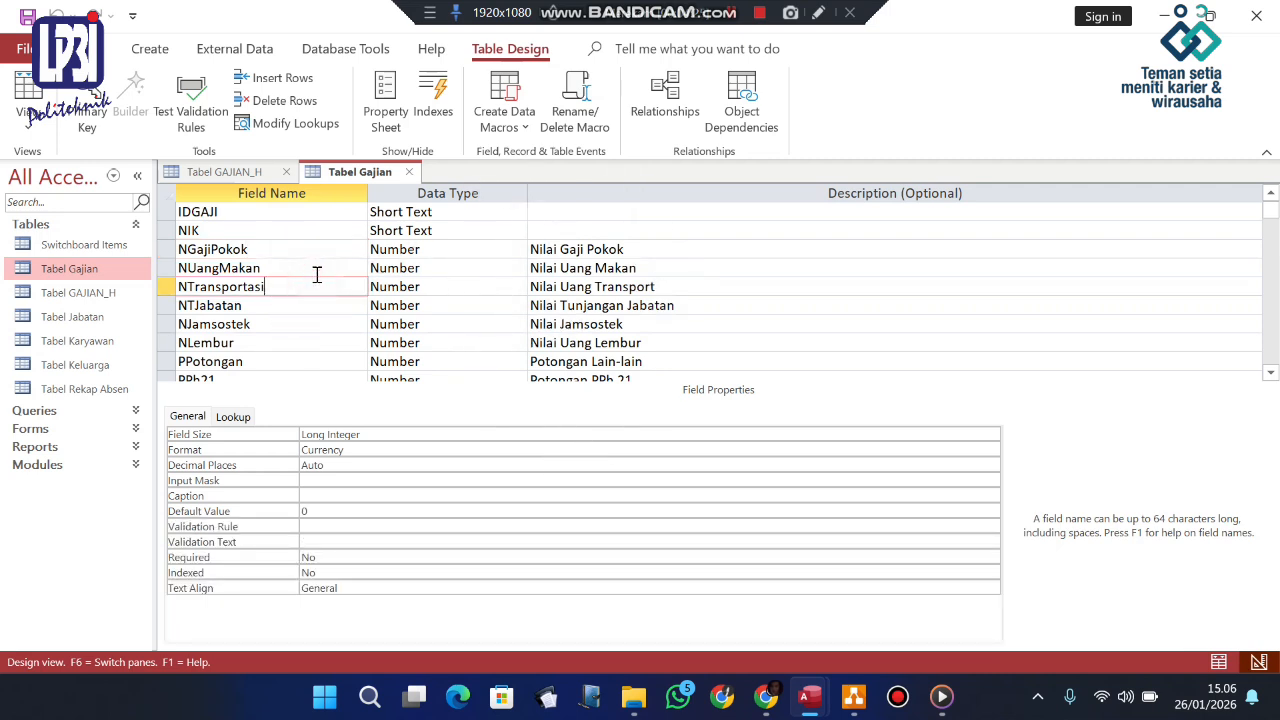
click(313, 266)
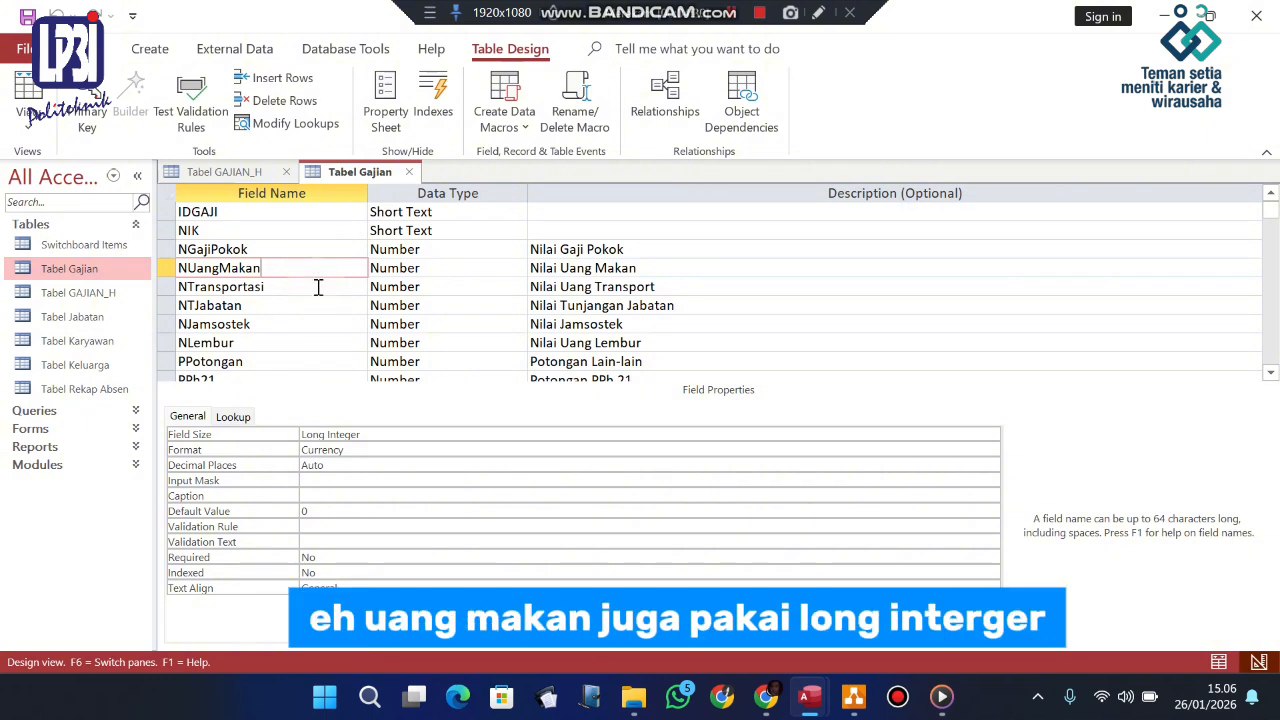
click(317, 287)
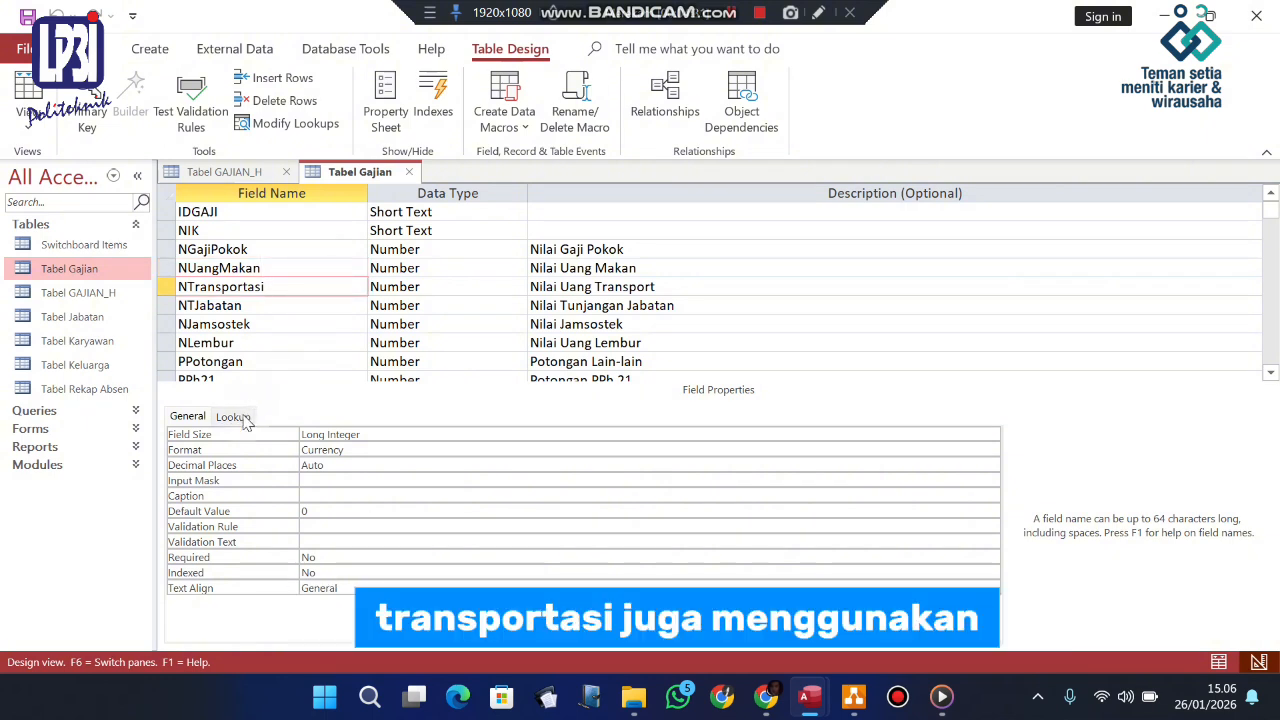
click(234, 417)
click(188, 417)
click(286, 295)
click(288, 302)
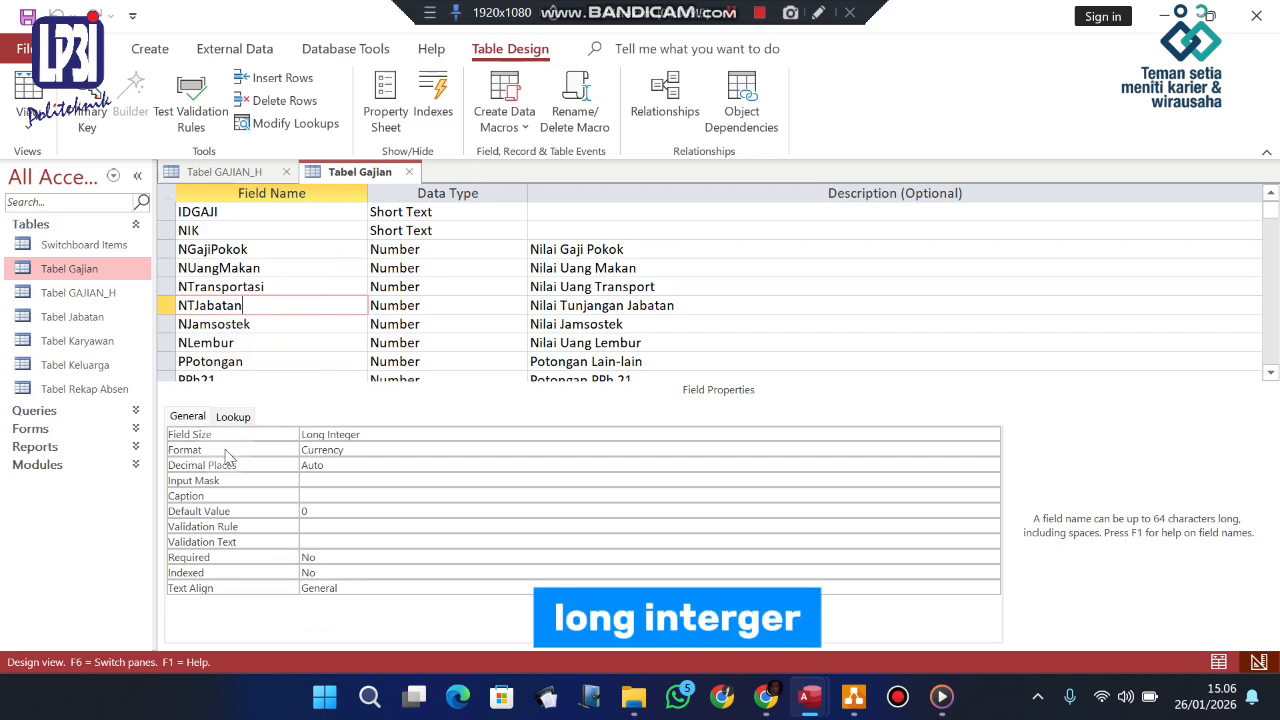
click(253, 327)
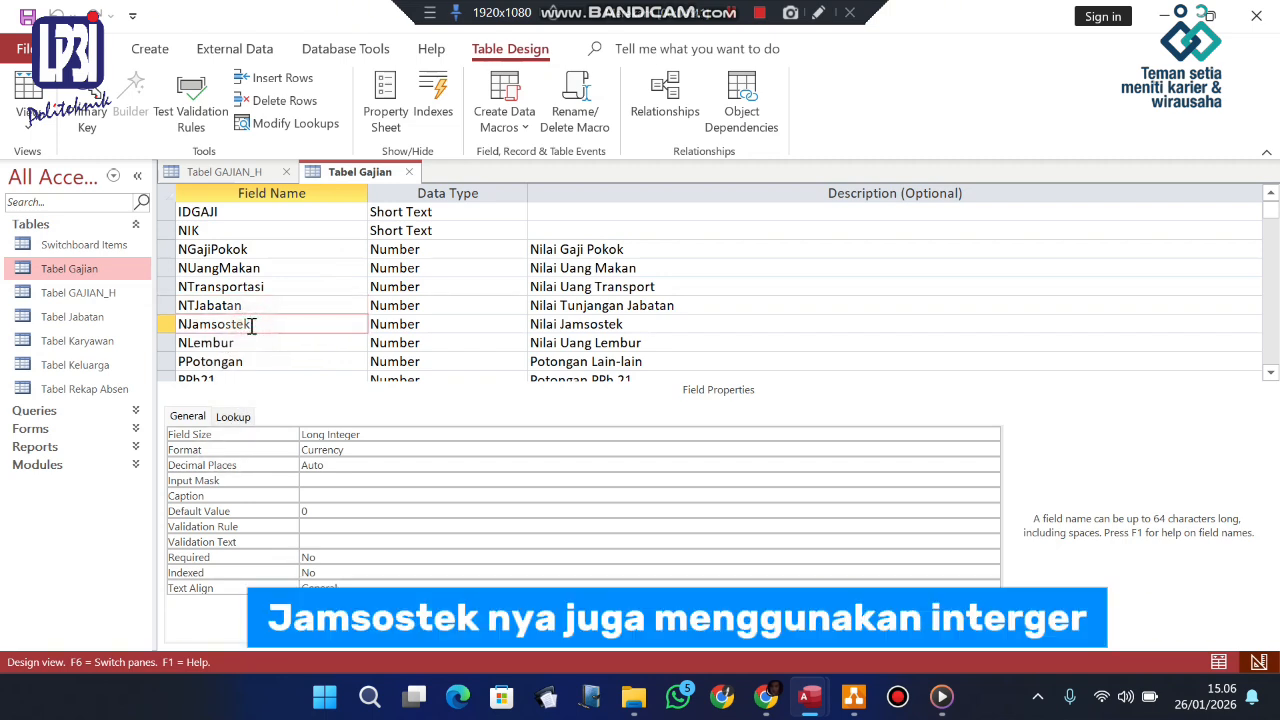
click(215, 418)
click(186, 416)
Examine the general properties of the NLembur, PPotongan, PPh21 and TTL fields and the TTL field's format and lookup settings
click(222, 346)
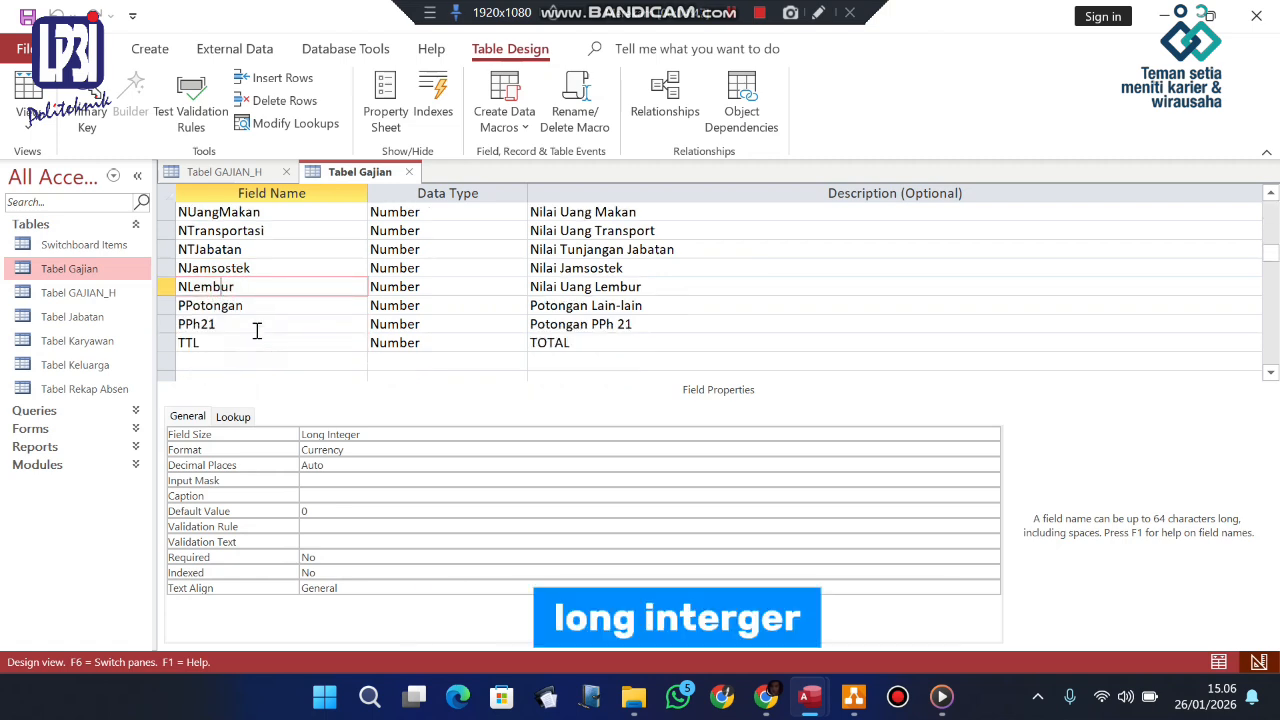
click(257, 309)
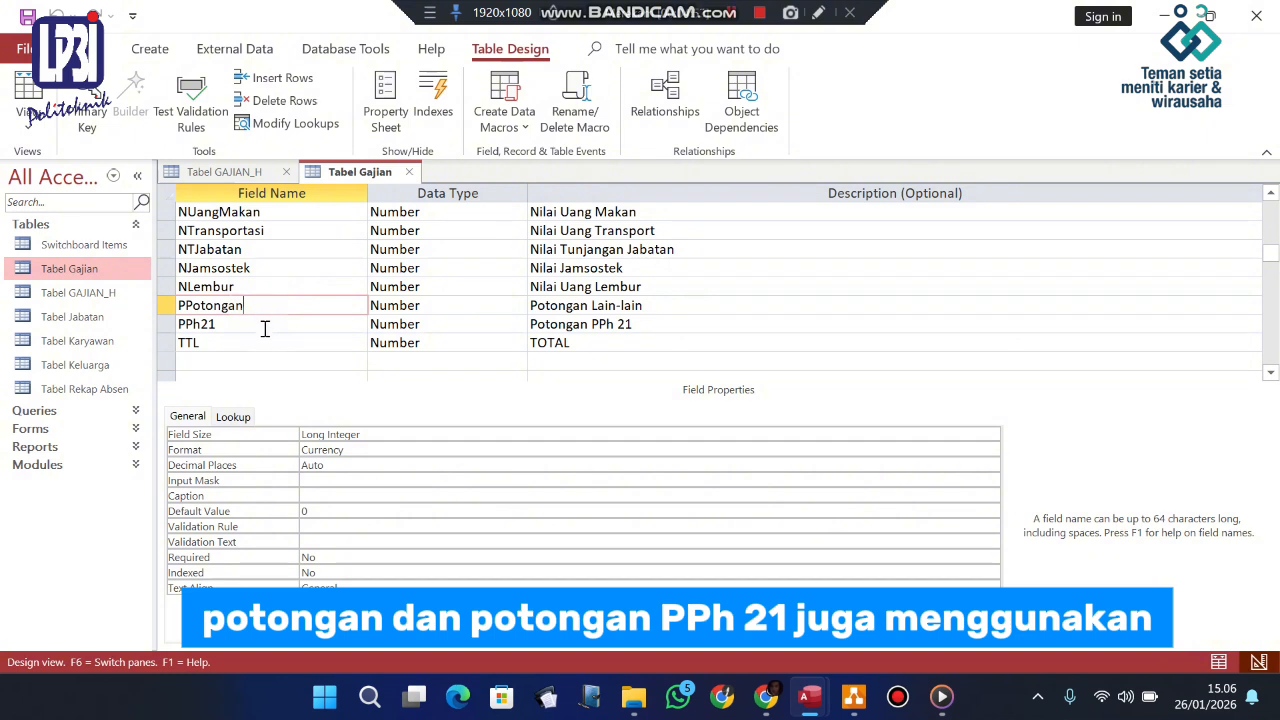
click(270, 326)
click(272, 341)
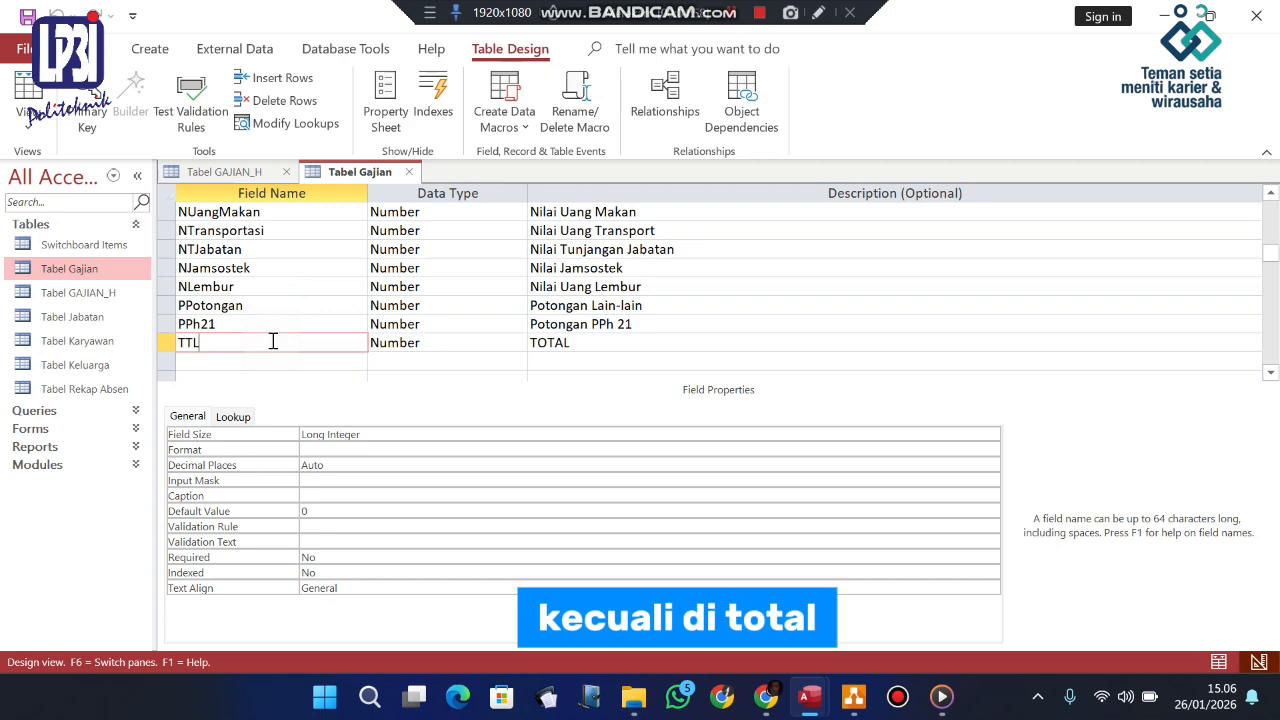
click(331, 450)
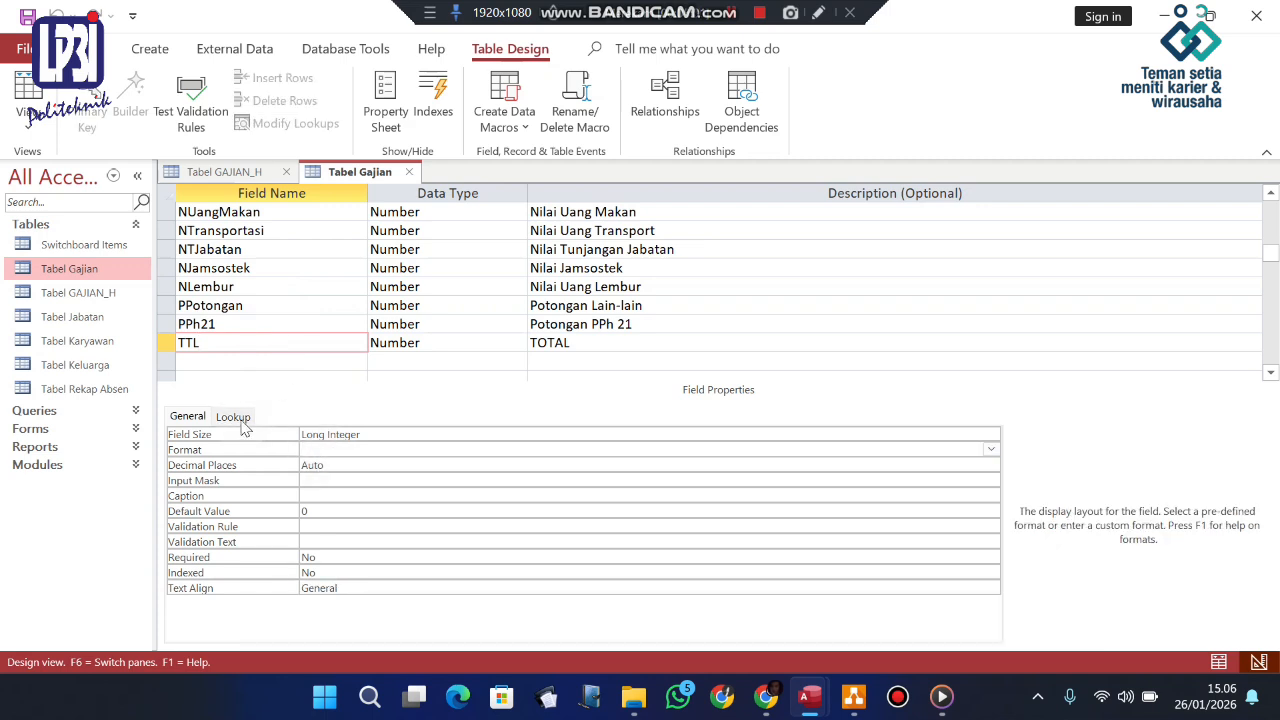
click(233, 416)
click(187, 416)
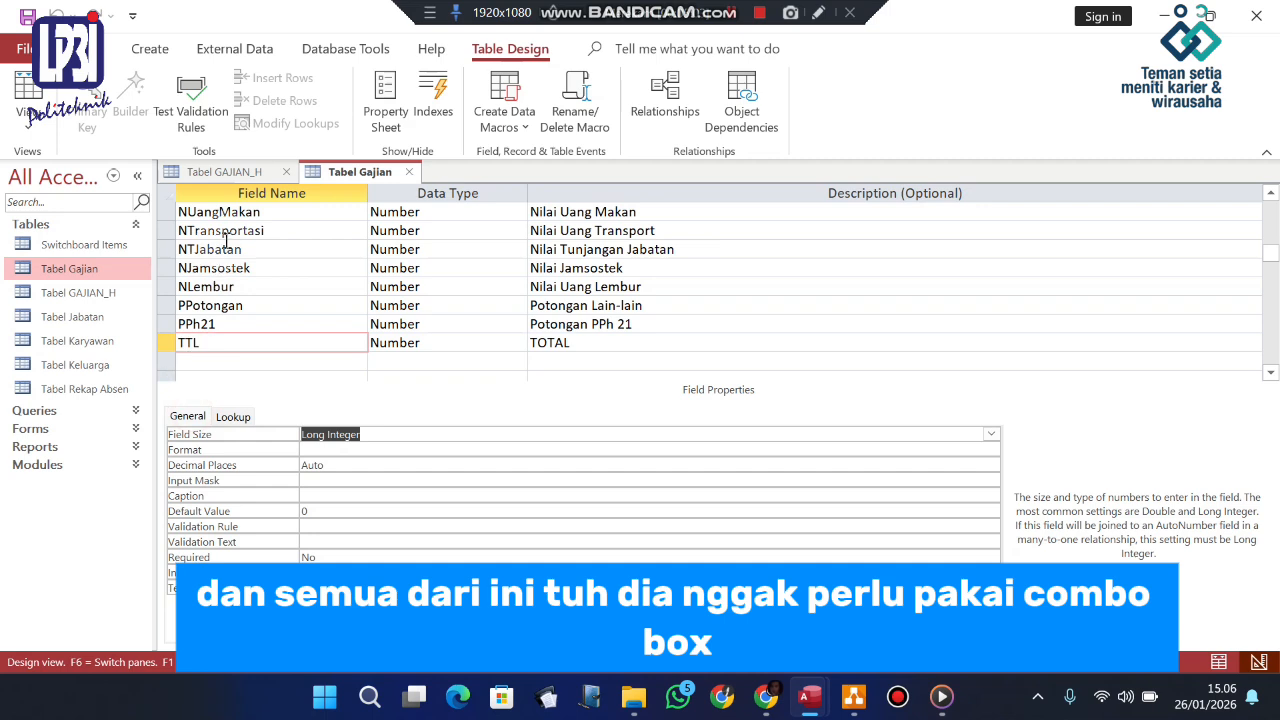
click(245, 419)
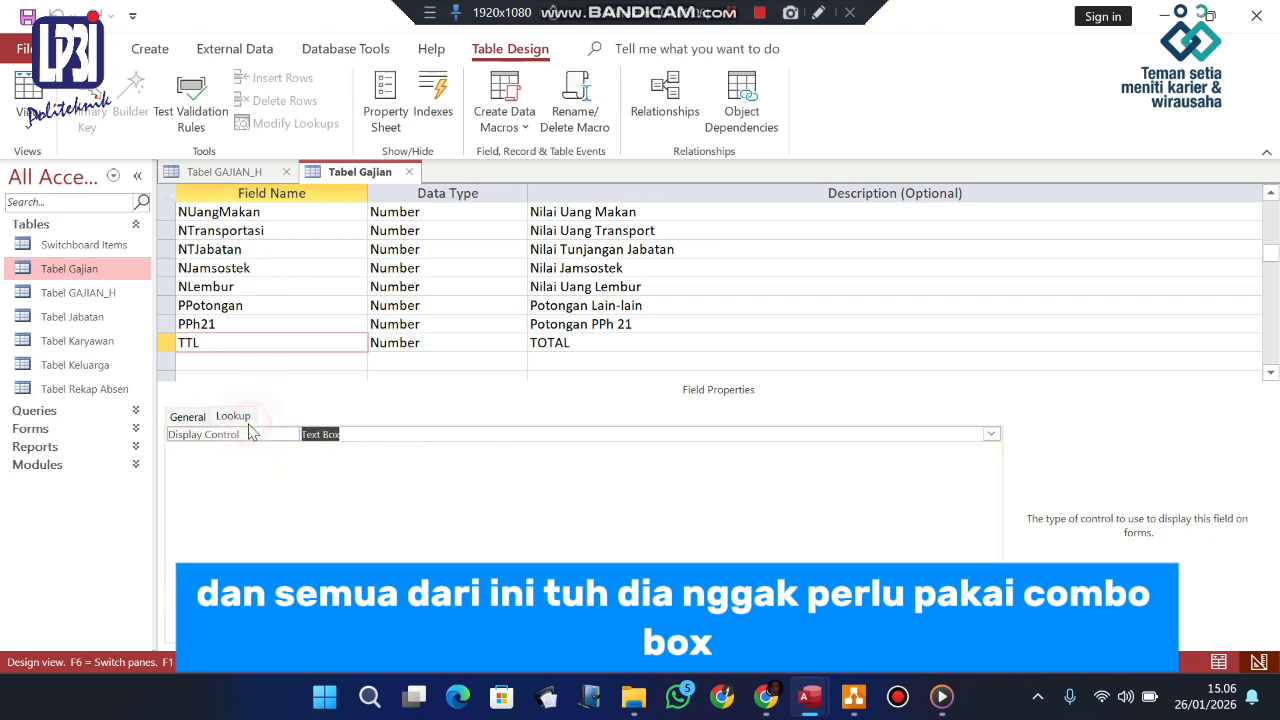
scroll(405, 414, up, 1)
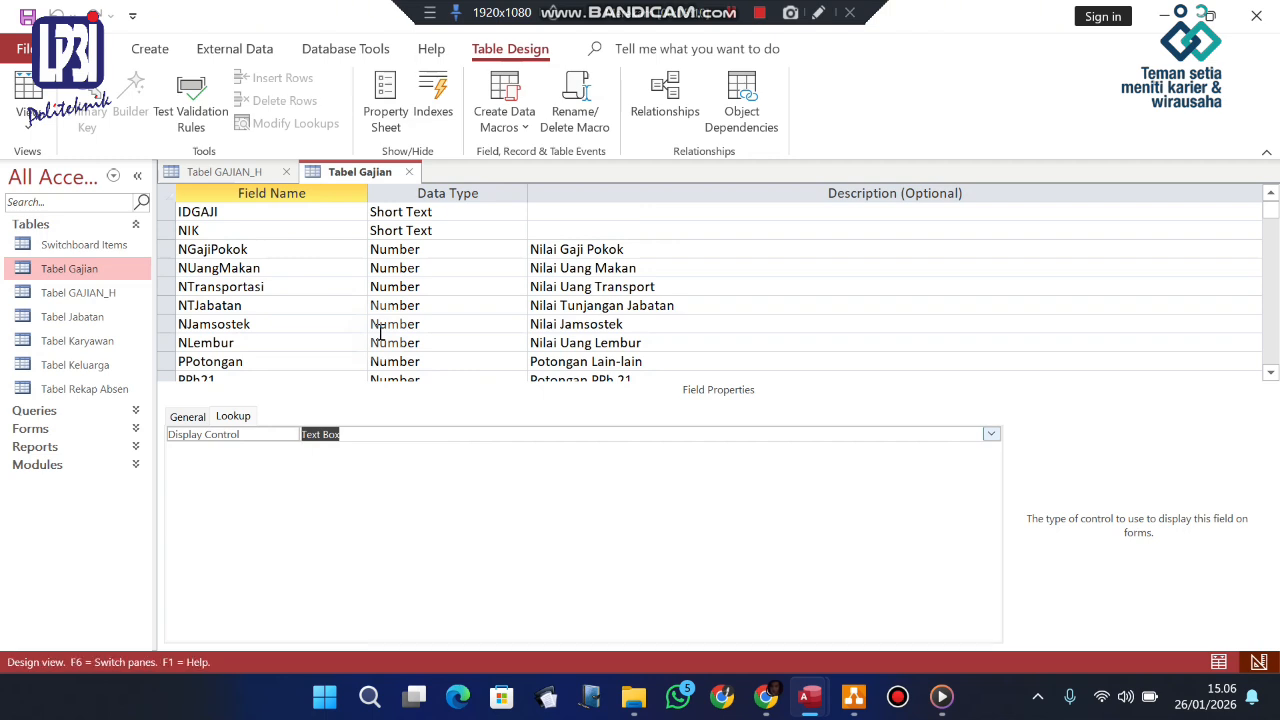
Return Tabel Gajian to Datasheet View, compare its IDGAJI values with Tabel GAJIAN_H, and look over the NIK, NGajiPokok and NUangMakan columns
click(115, 273)
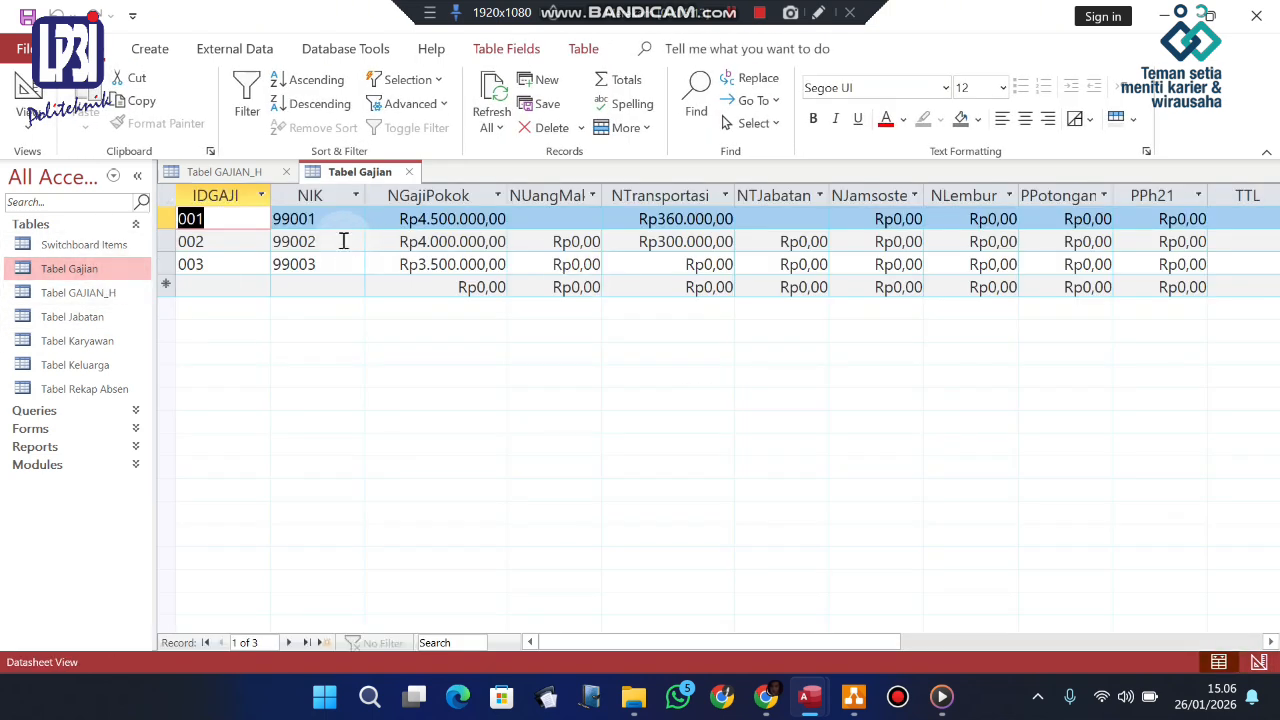
click(252, 218)
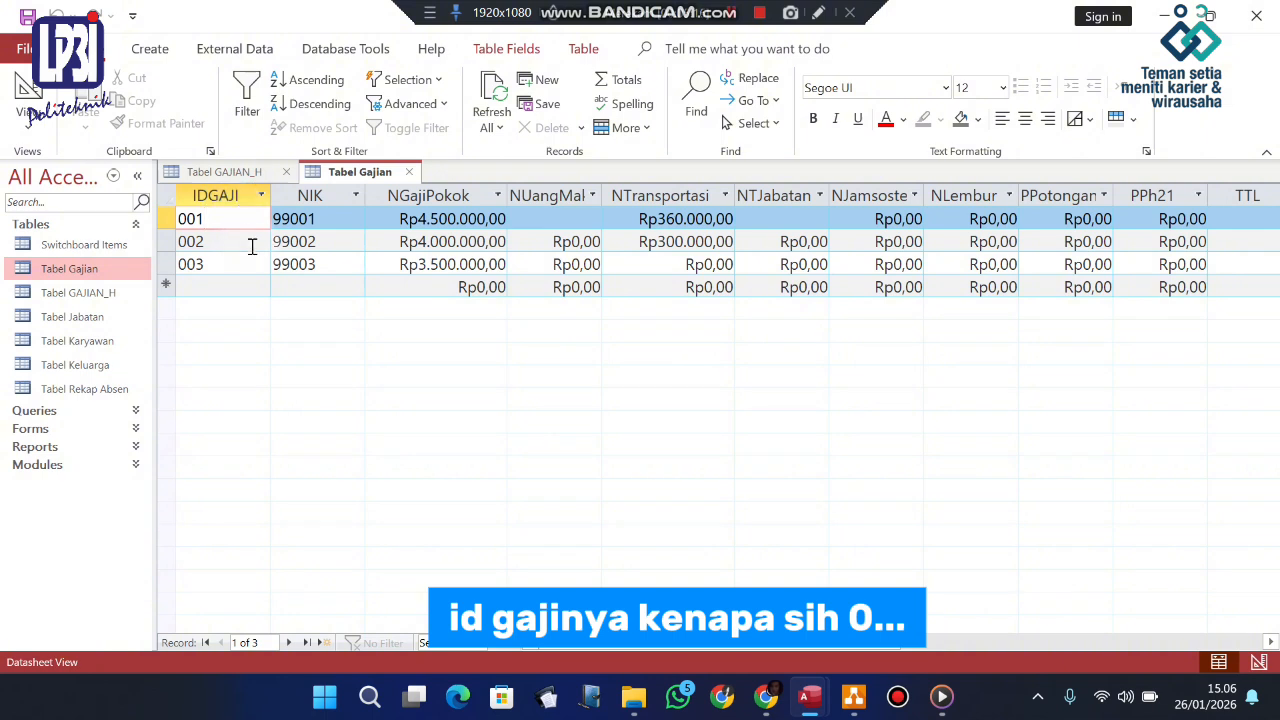
click(240, 172)
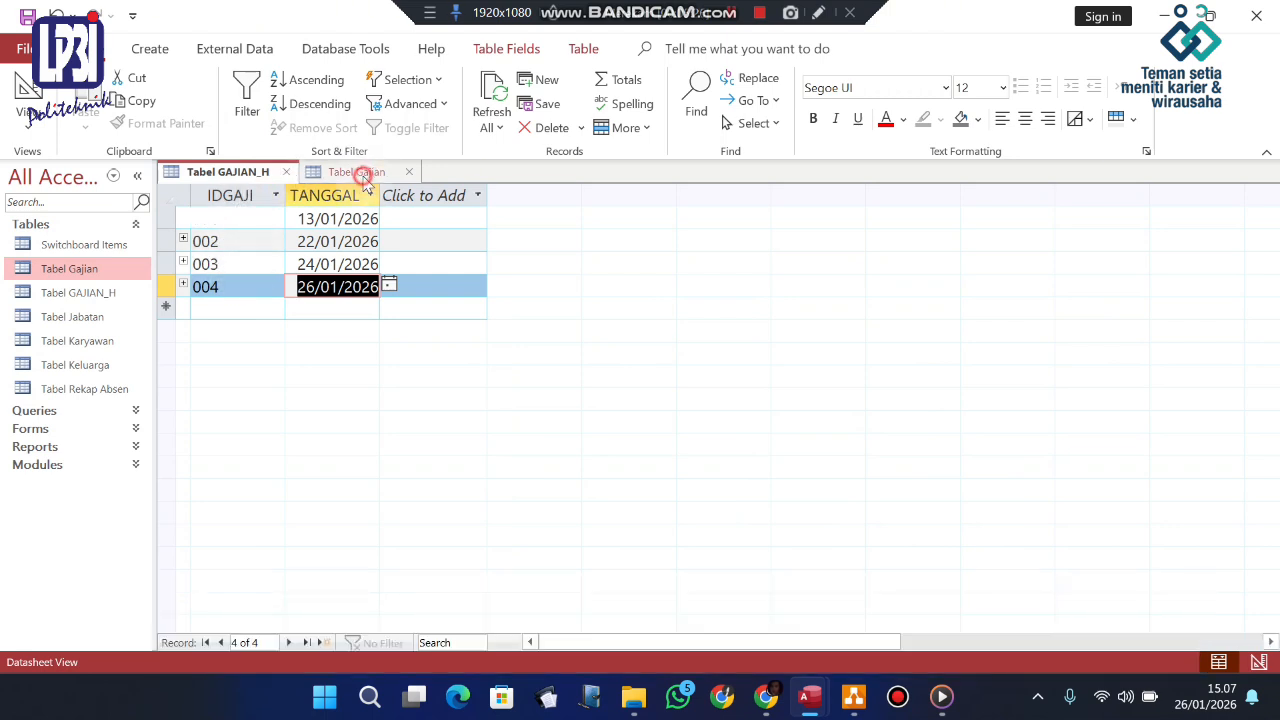
click(357, 173)
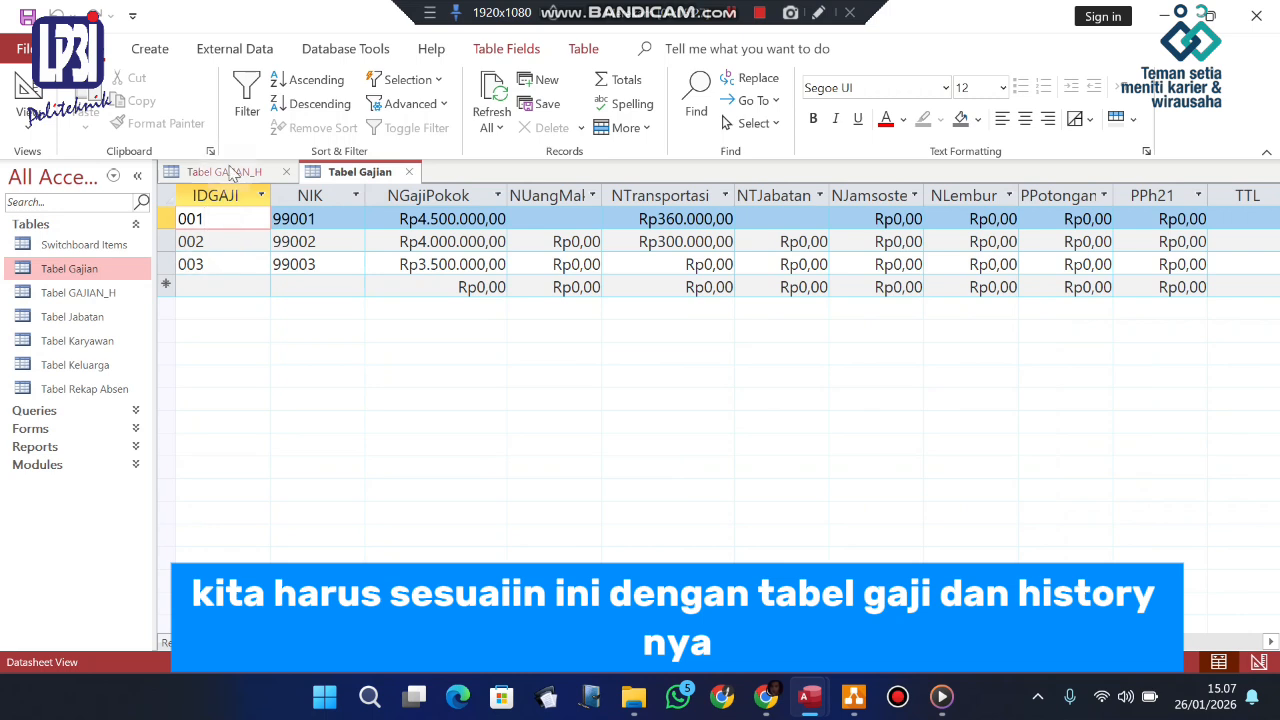
click(348, 222)
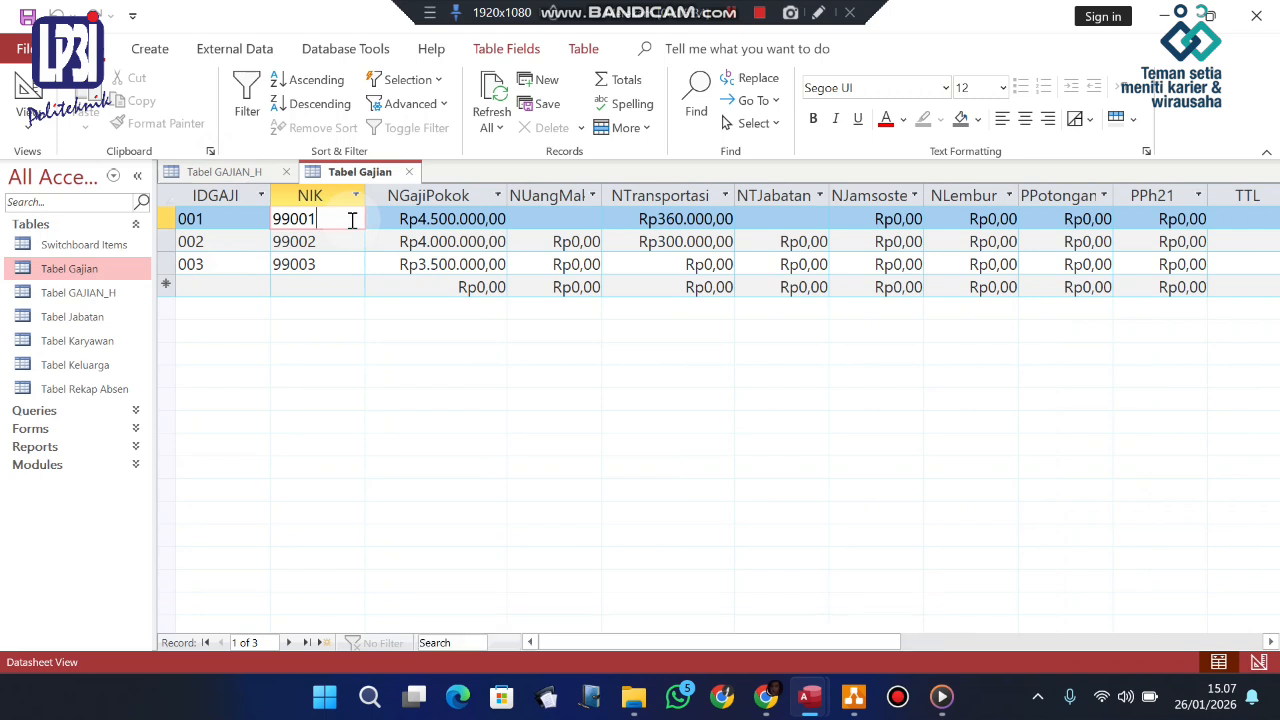
click(444, 221)
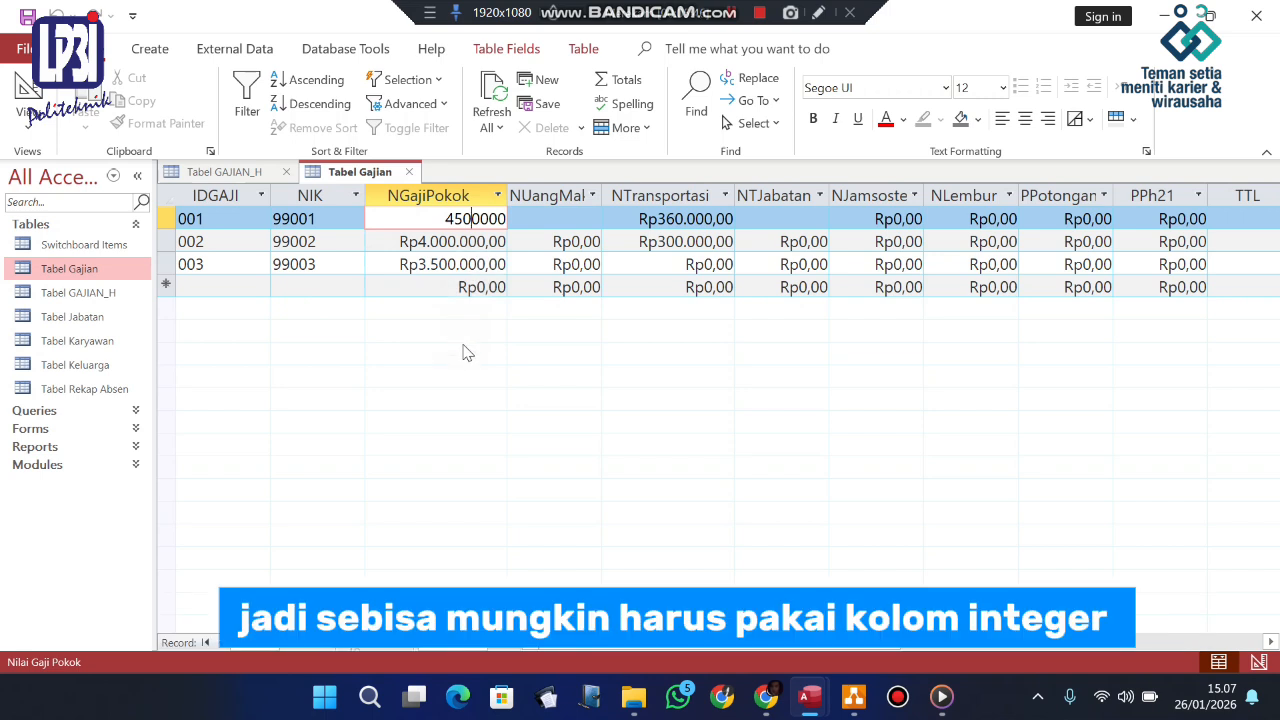
click(349, 266)
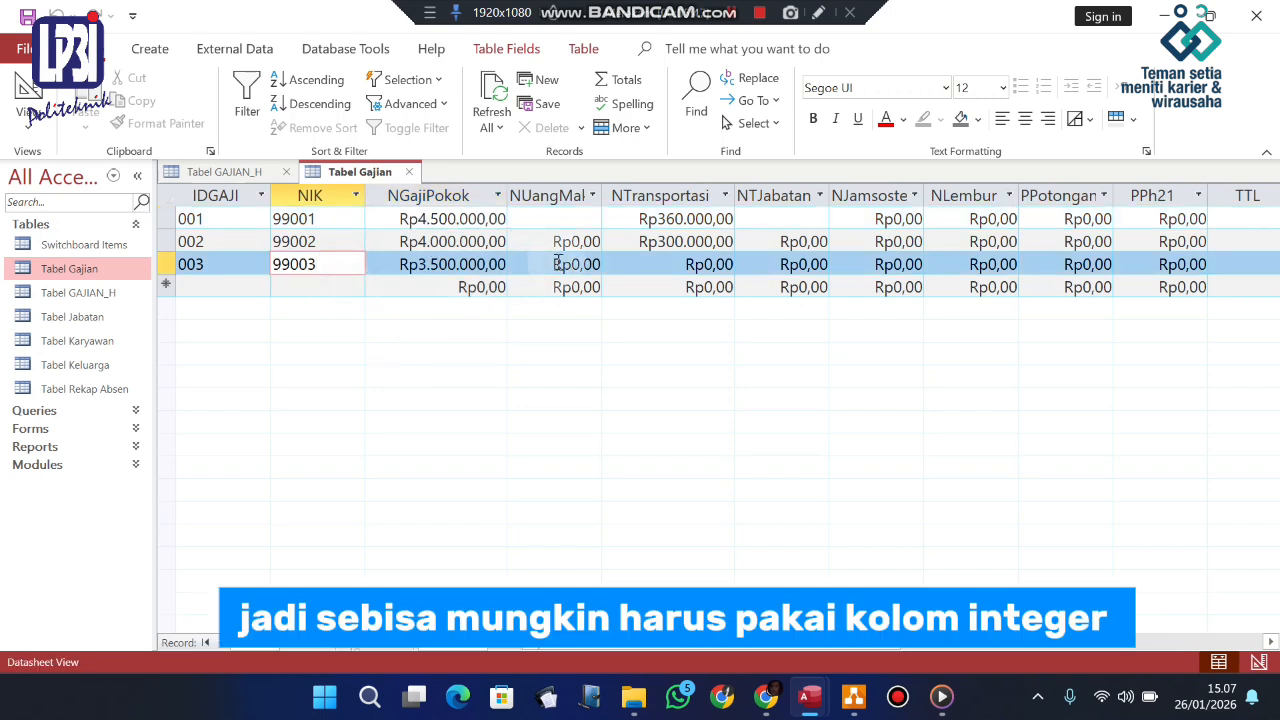
click(567, 218)
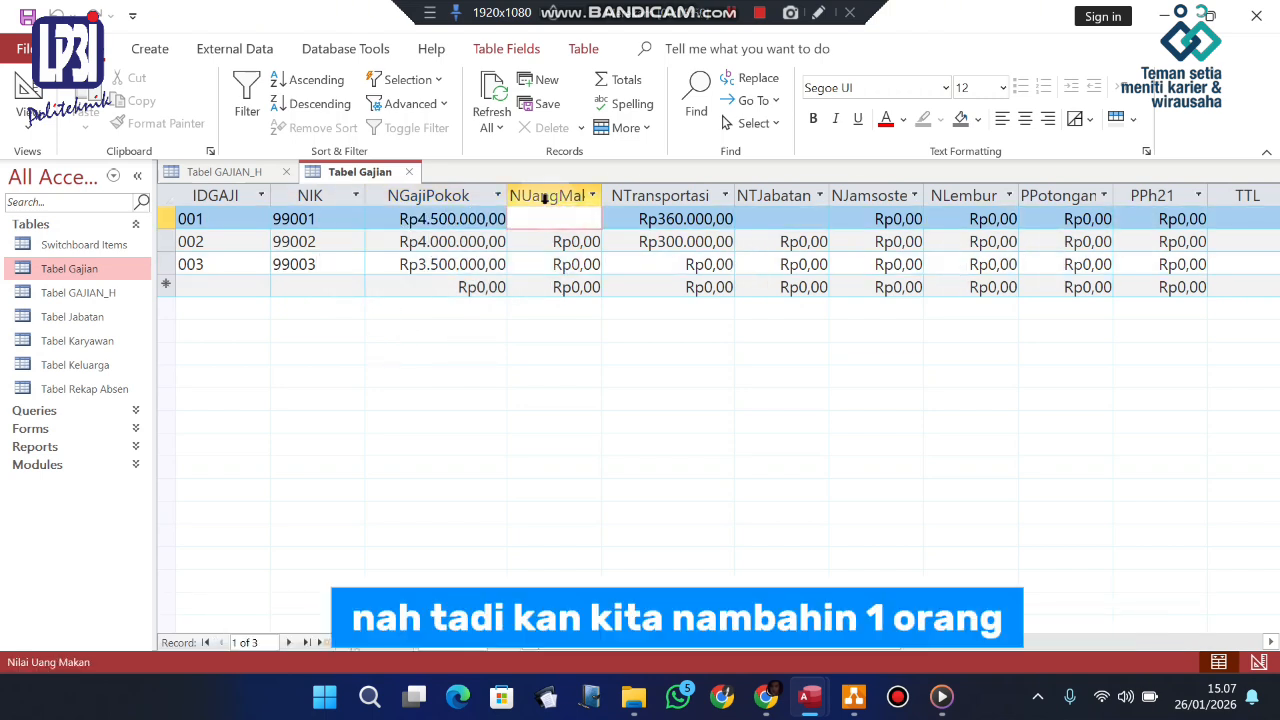
Start a new record in Tabel Gajian with IDGAJI 004 and enter the new employee's NIK
click(214, 284)
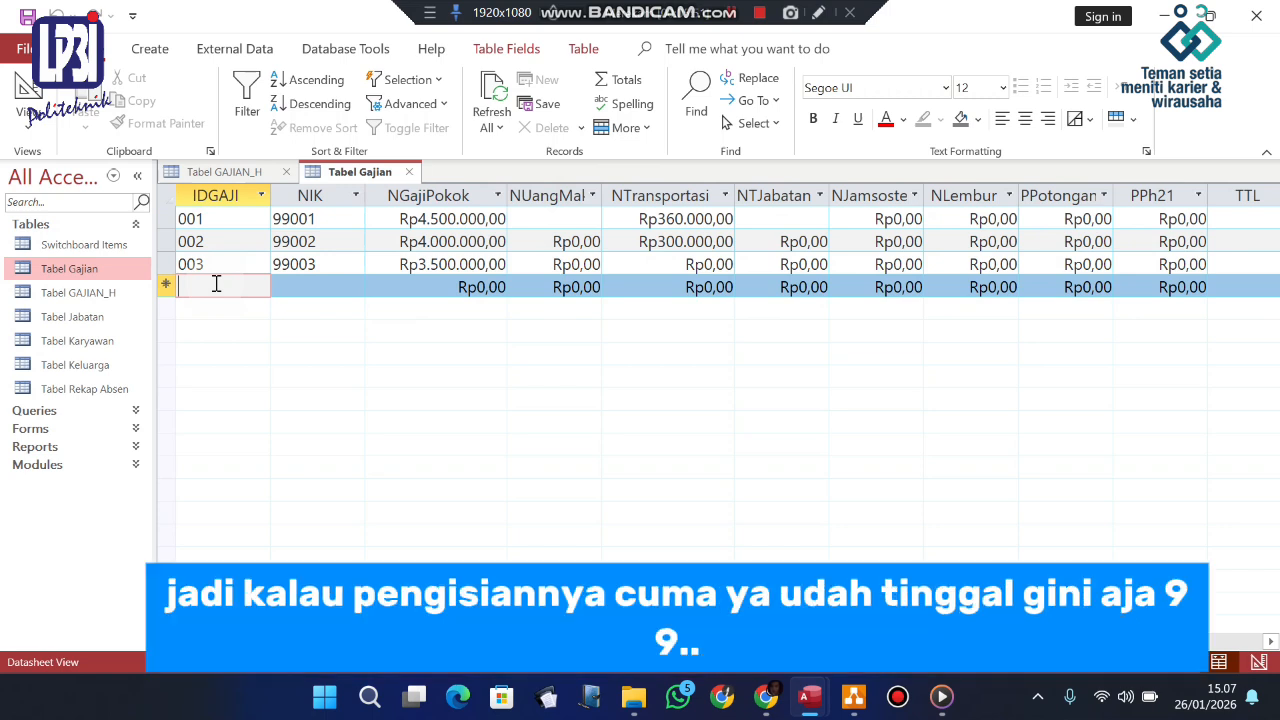
text(004)
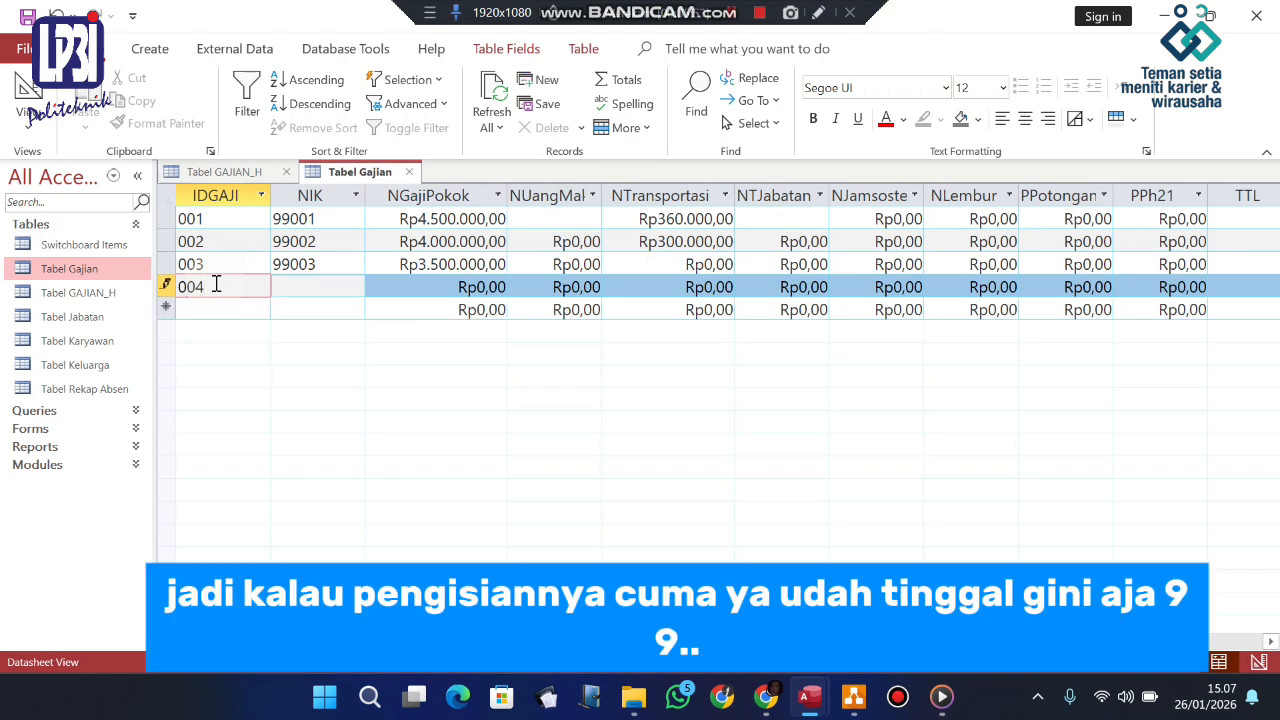
key(Tab)
text(0)
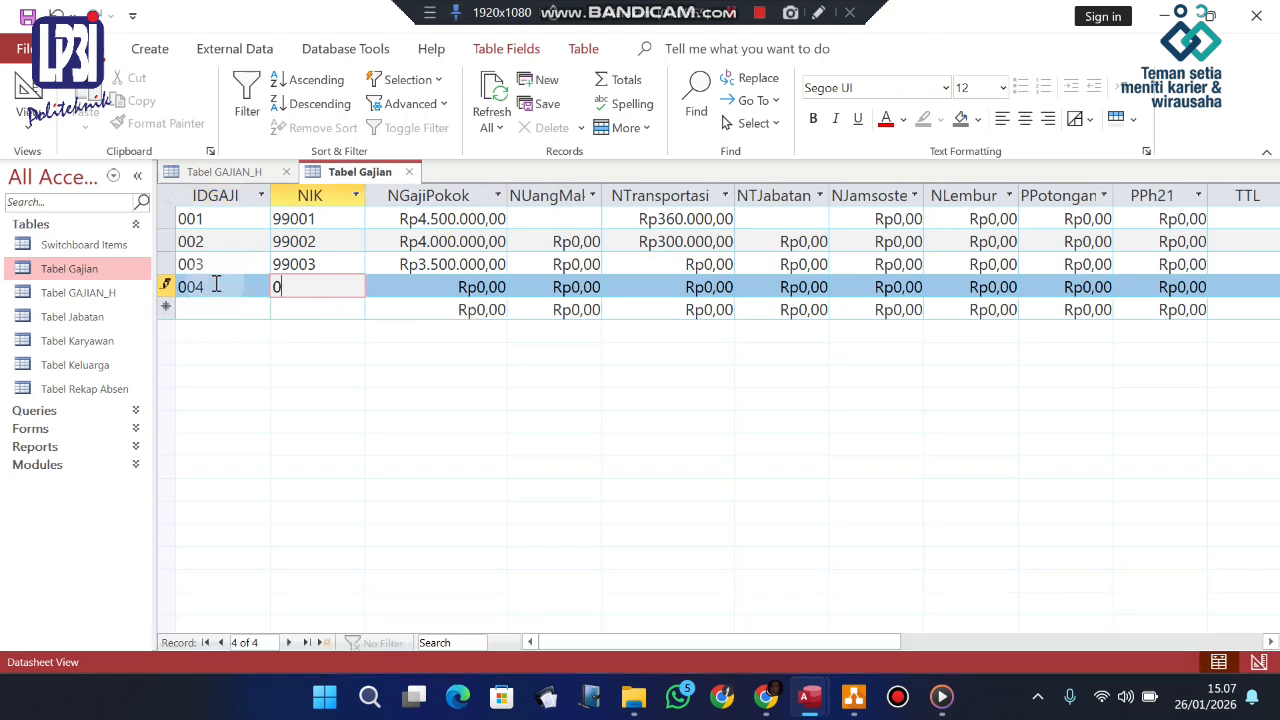
text(900)
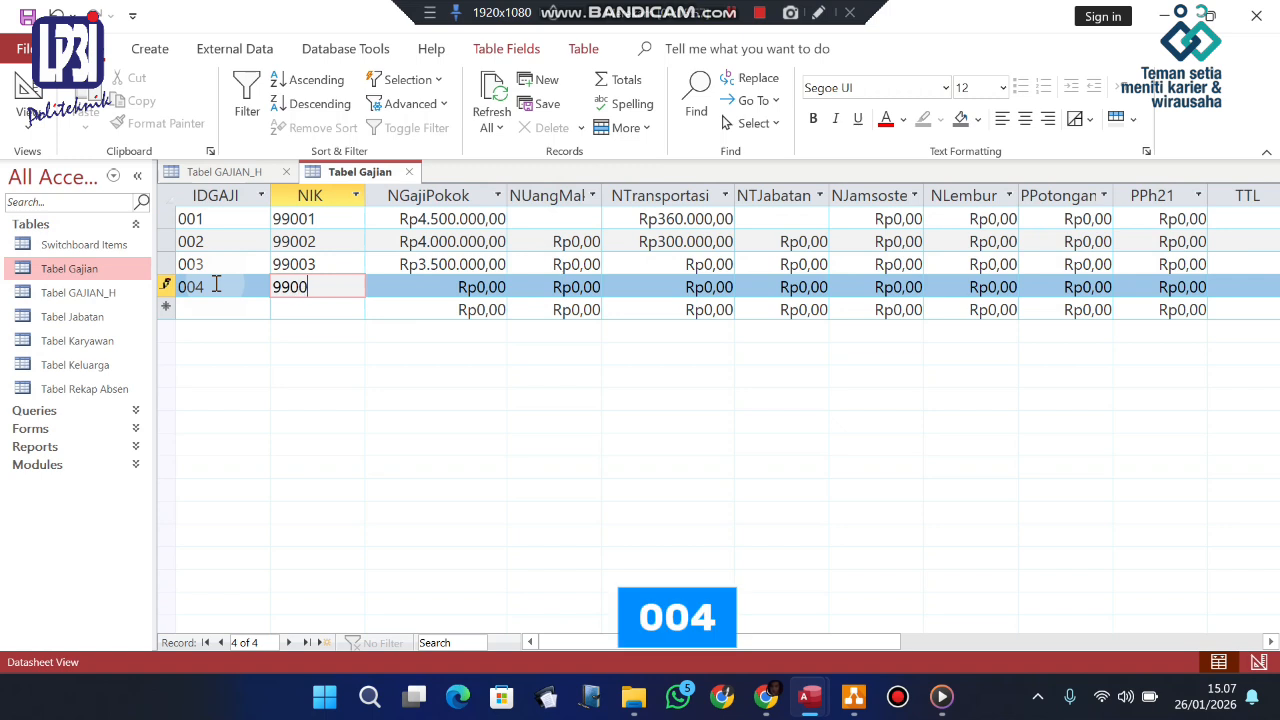
text(4)
key(Tab)
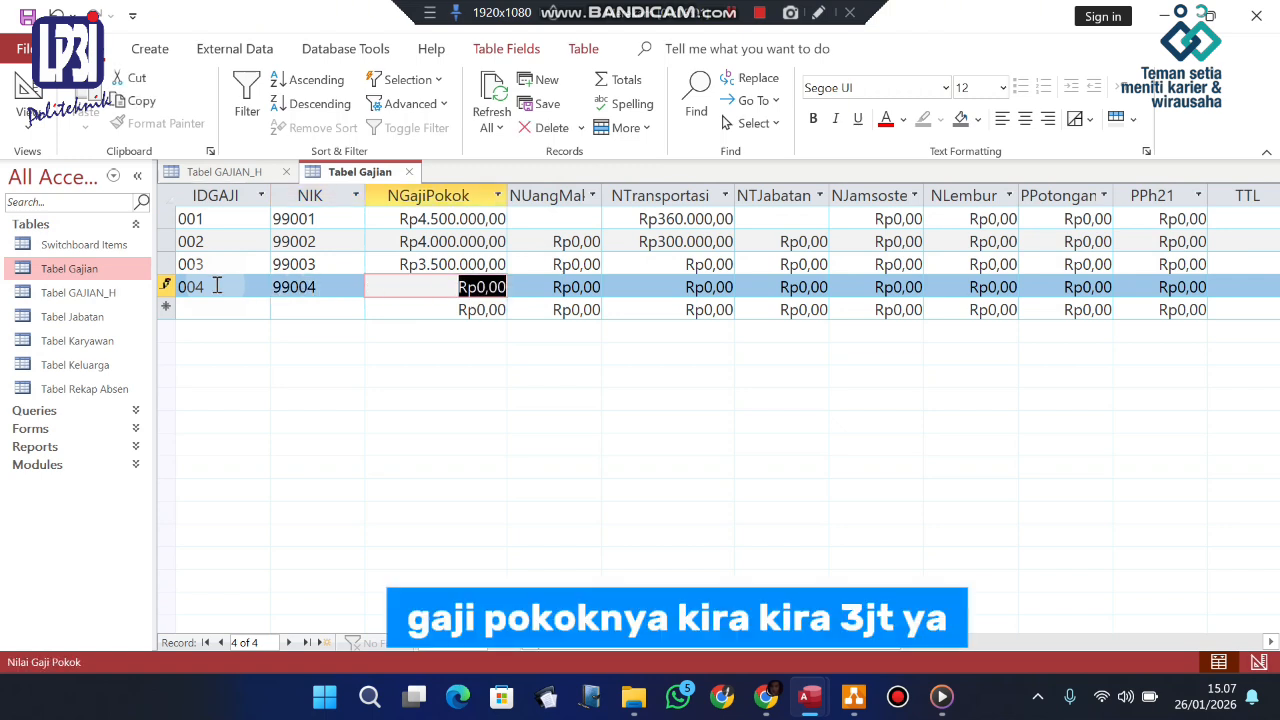
Set the new record's NGajiPokok to 3000000 and NTransportasi to 250000, keeping the default NUangMakan
text(30000000)
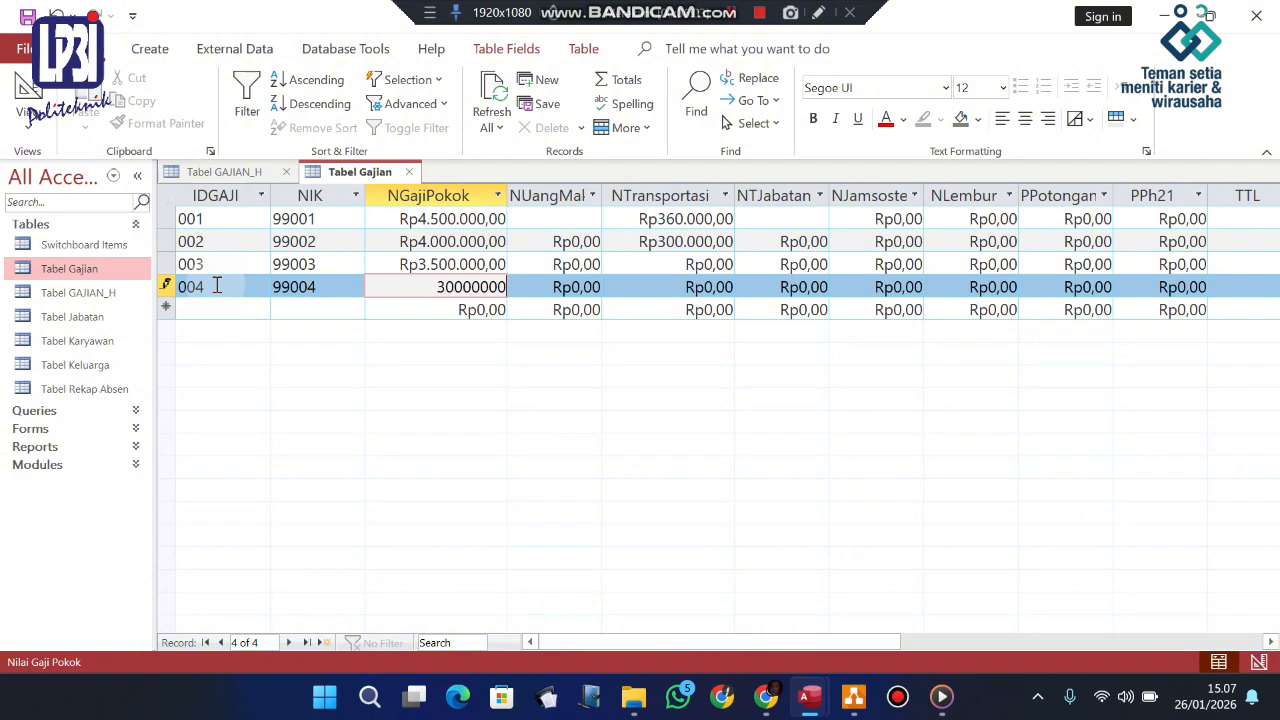
key(Tab)
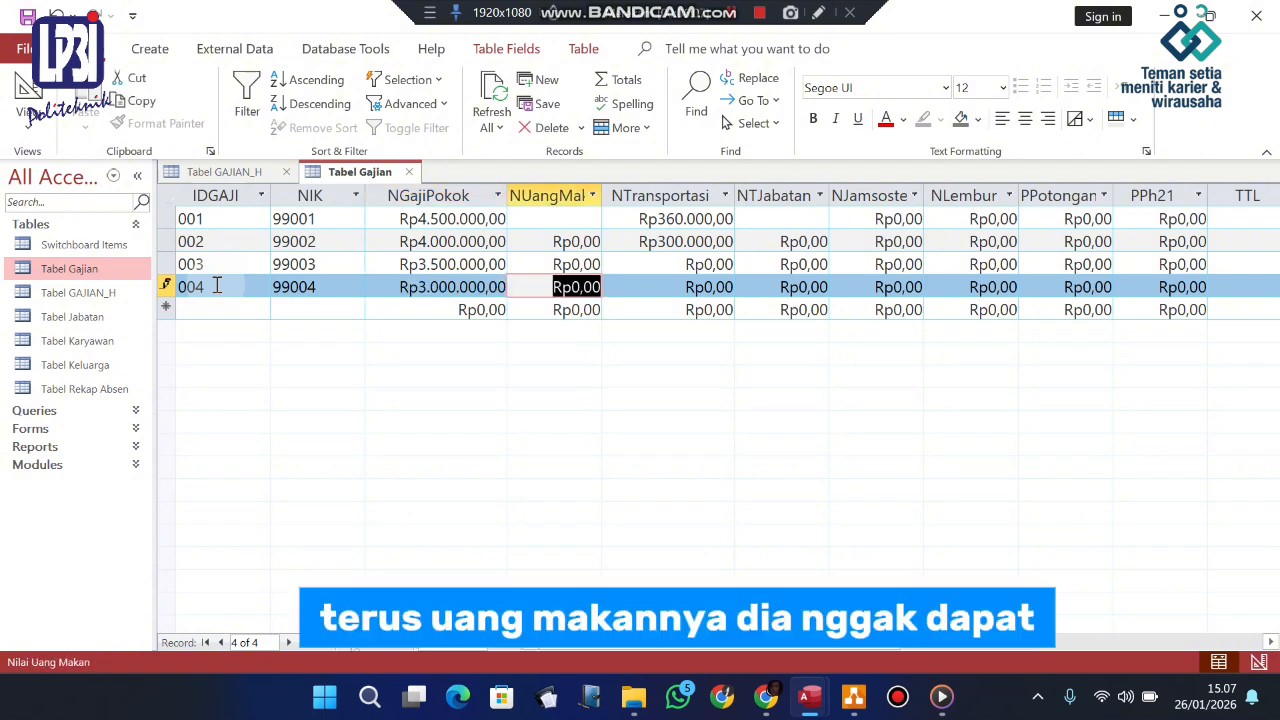
key(Tab)
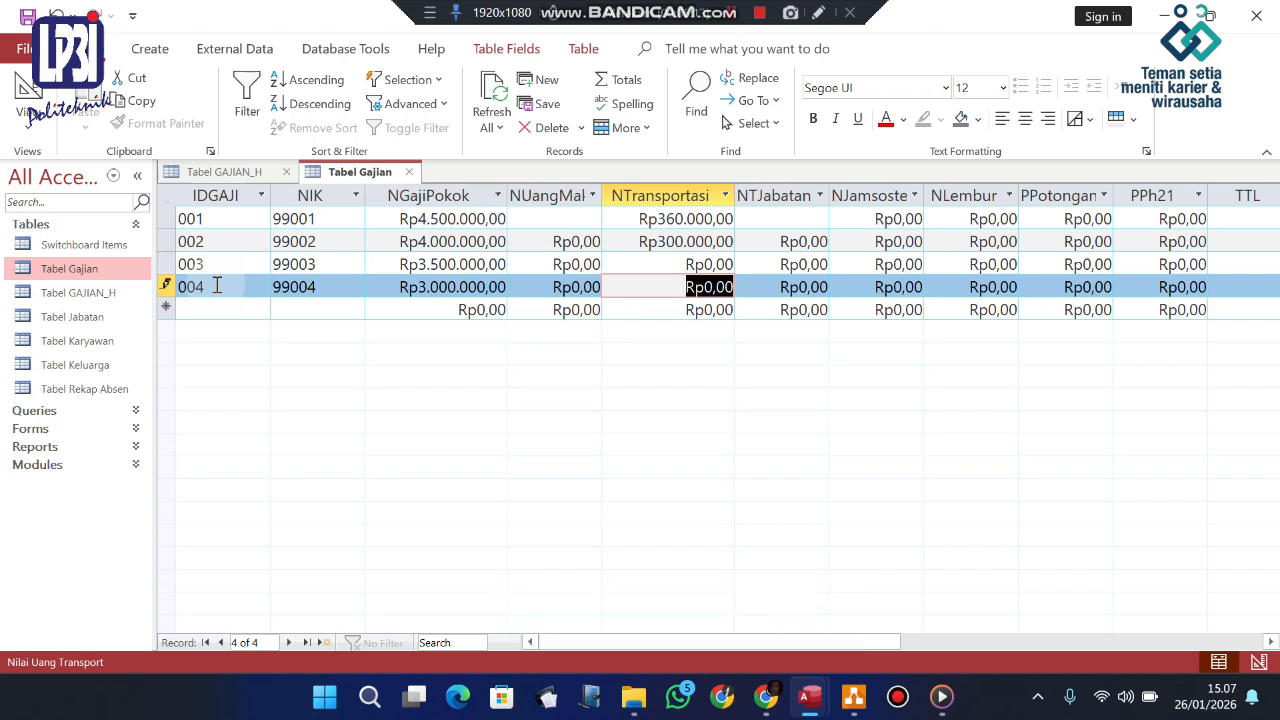
text(250000)
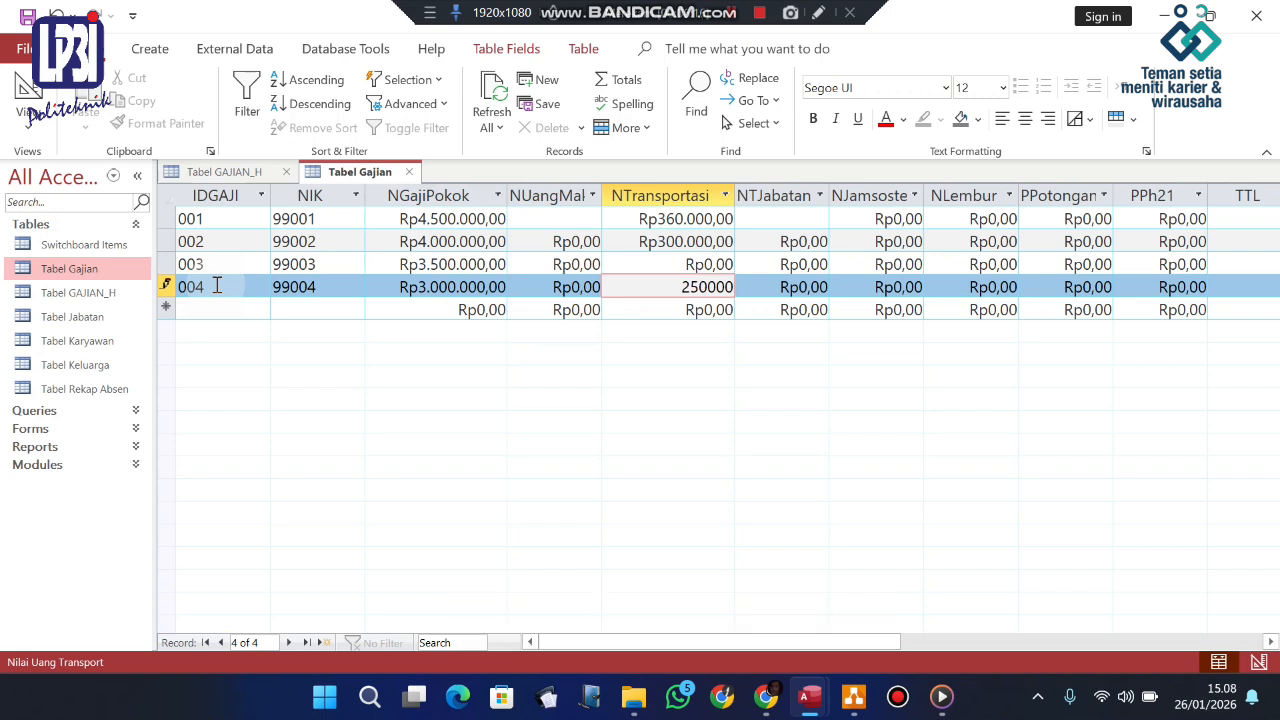
key(Tab)
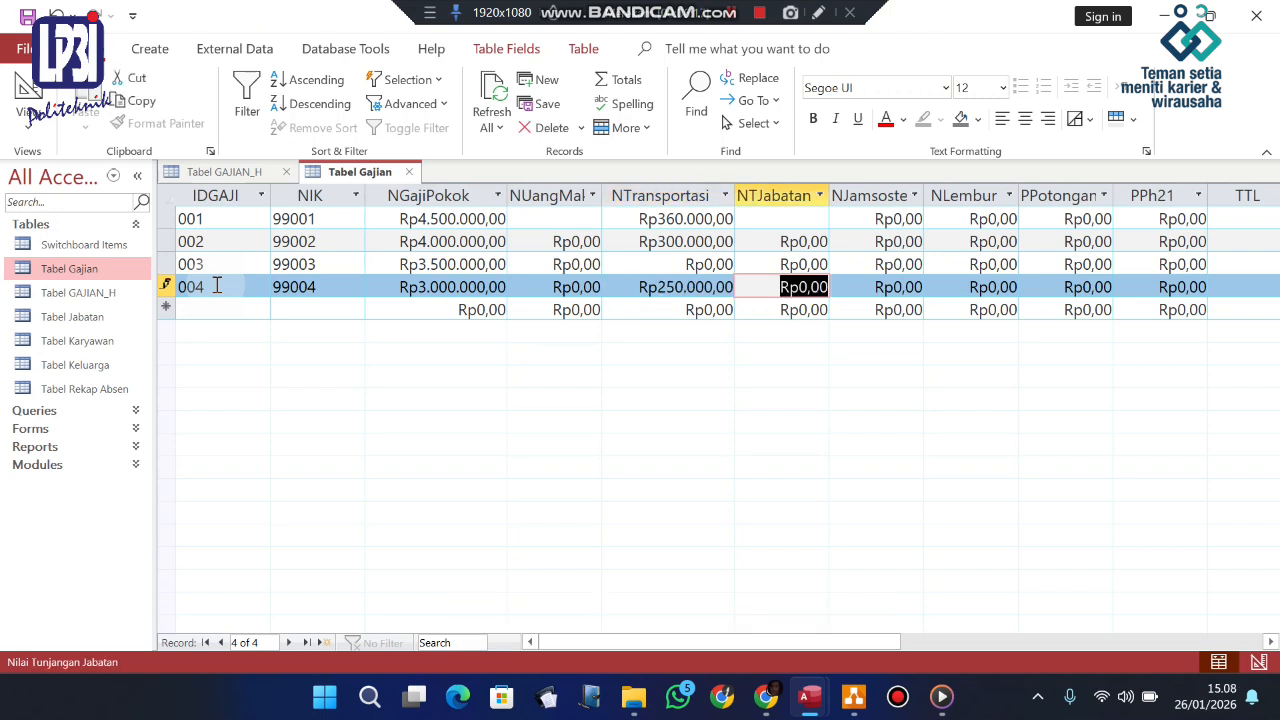
Keep the default values in the new record's fields from NTJabatan to TTL and save the record
key(Tab)
key(Tab)
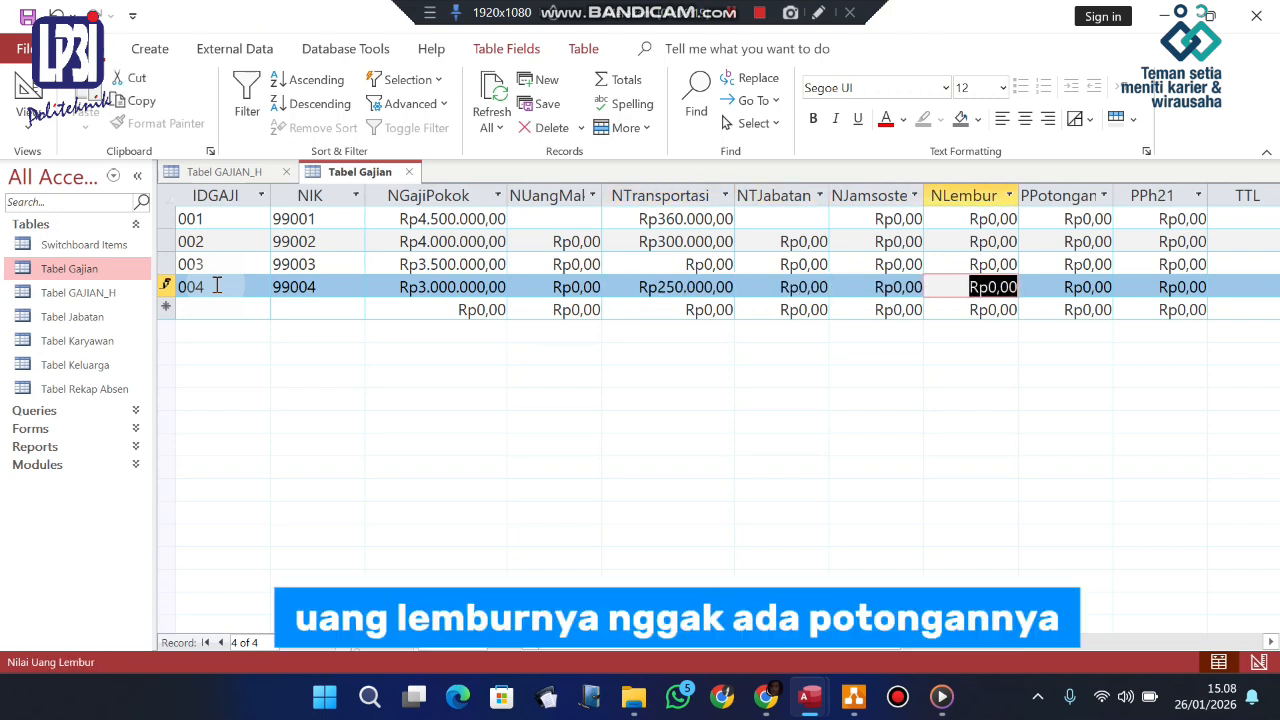
key(Tab)
key(Tab)
key(Tab)
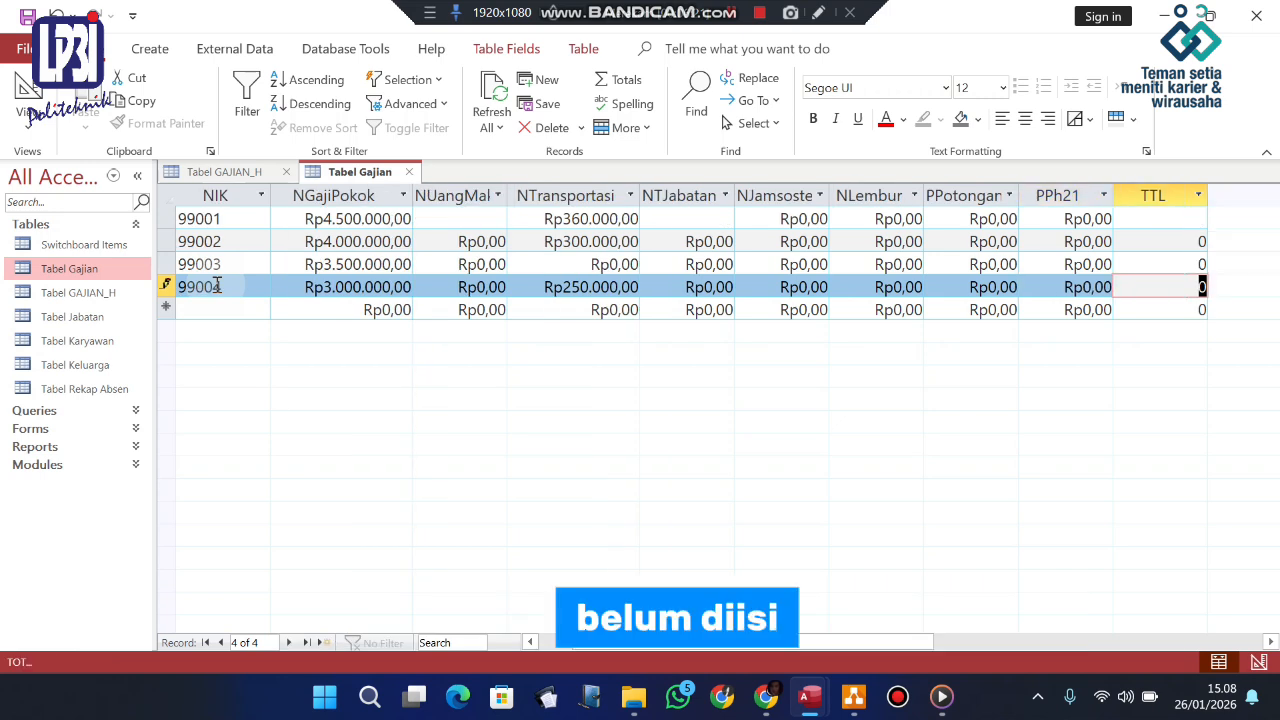
key(shift+Tab)
key(shift+Tab)
key(shift+Tab)
key(shift+Tab)
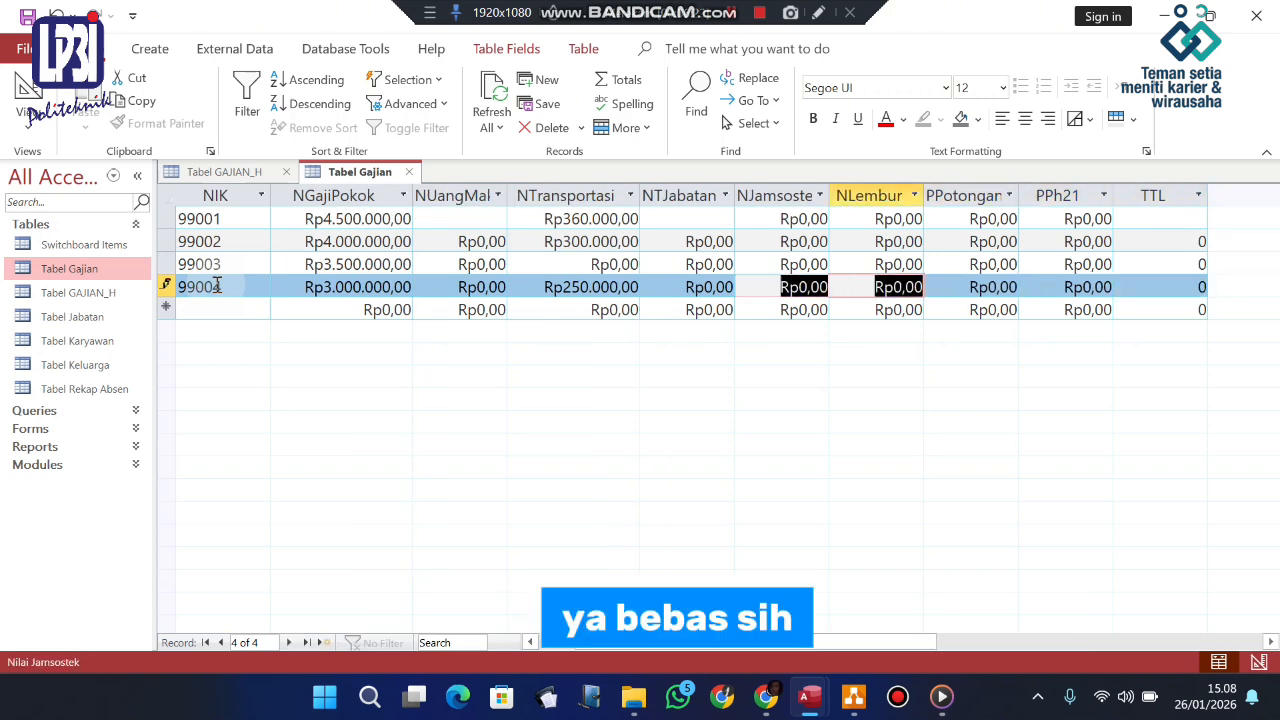
key(ctrl+s)
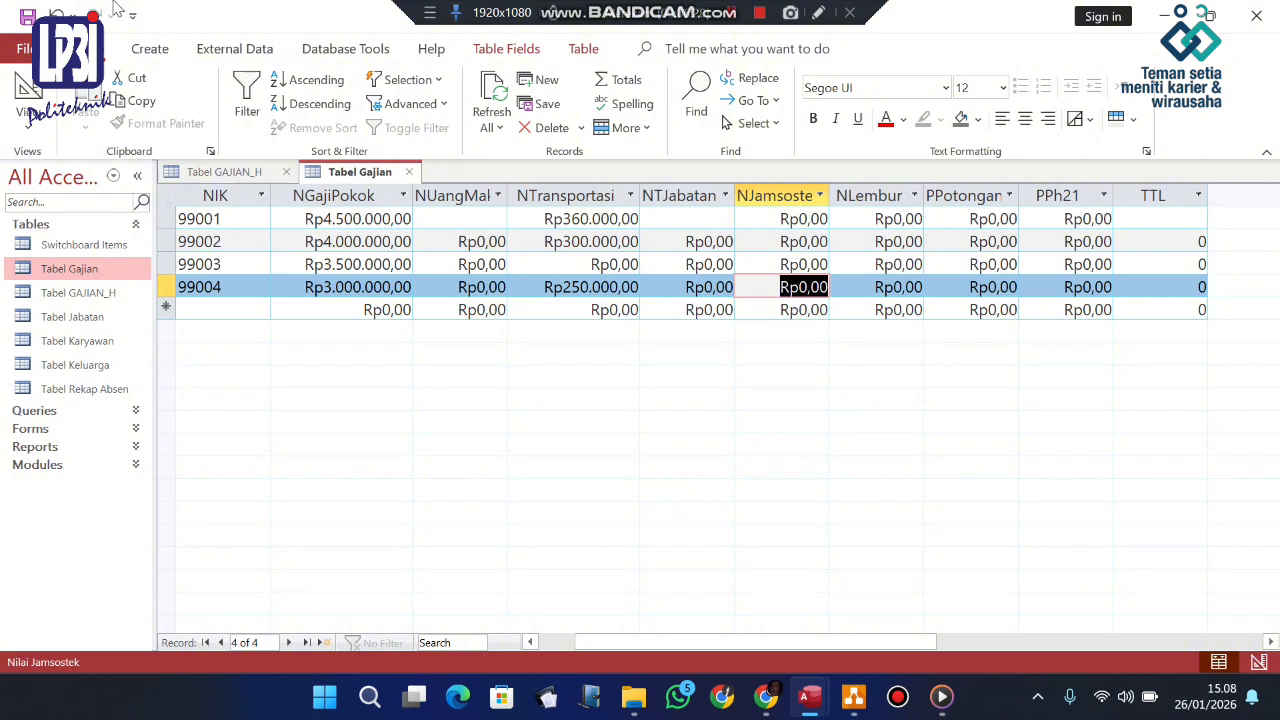
click(736, 14)
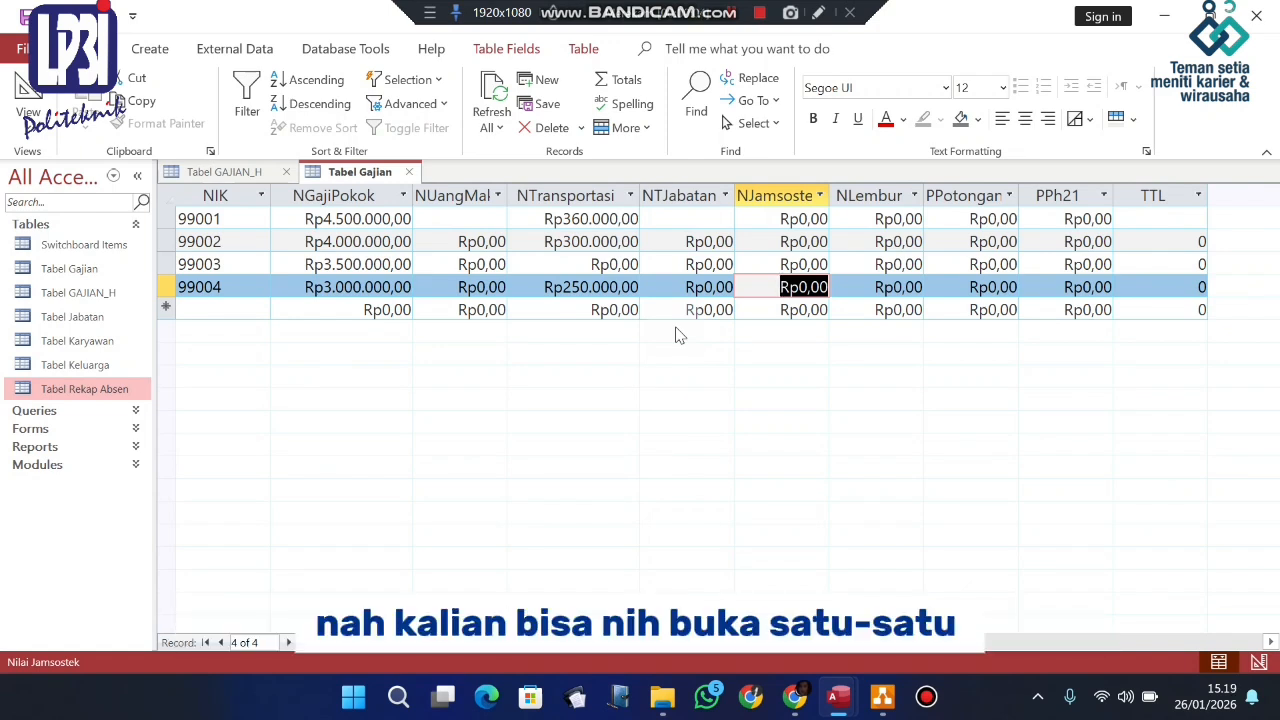
Open Tabel Jabatan, Tabel Karyawan, Tabel Keluarga and Tabel Rekap Absen to look over their records
double_click(82, 318)
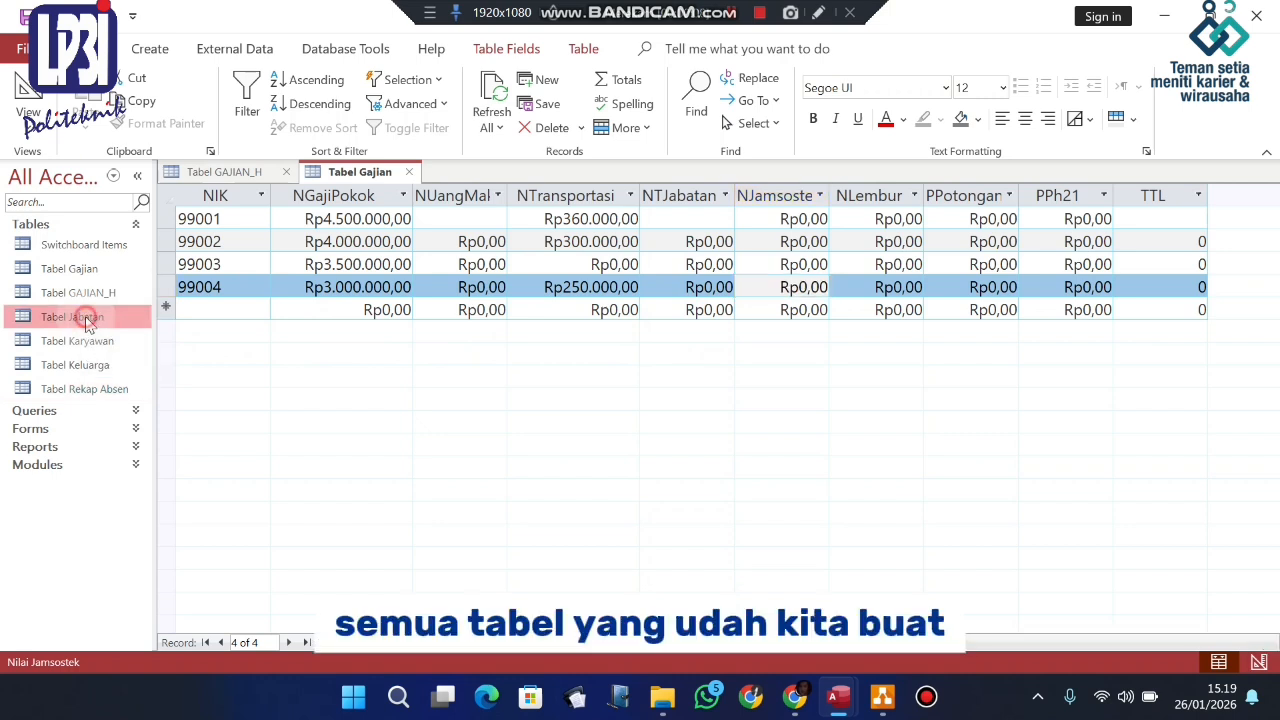
double_click(88, 341)
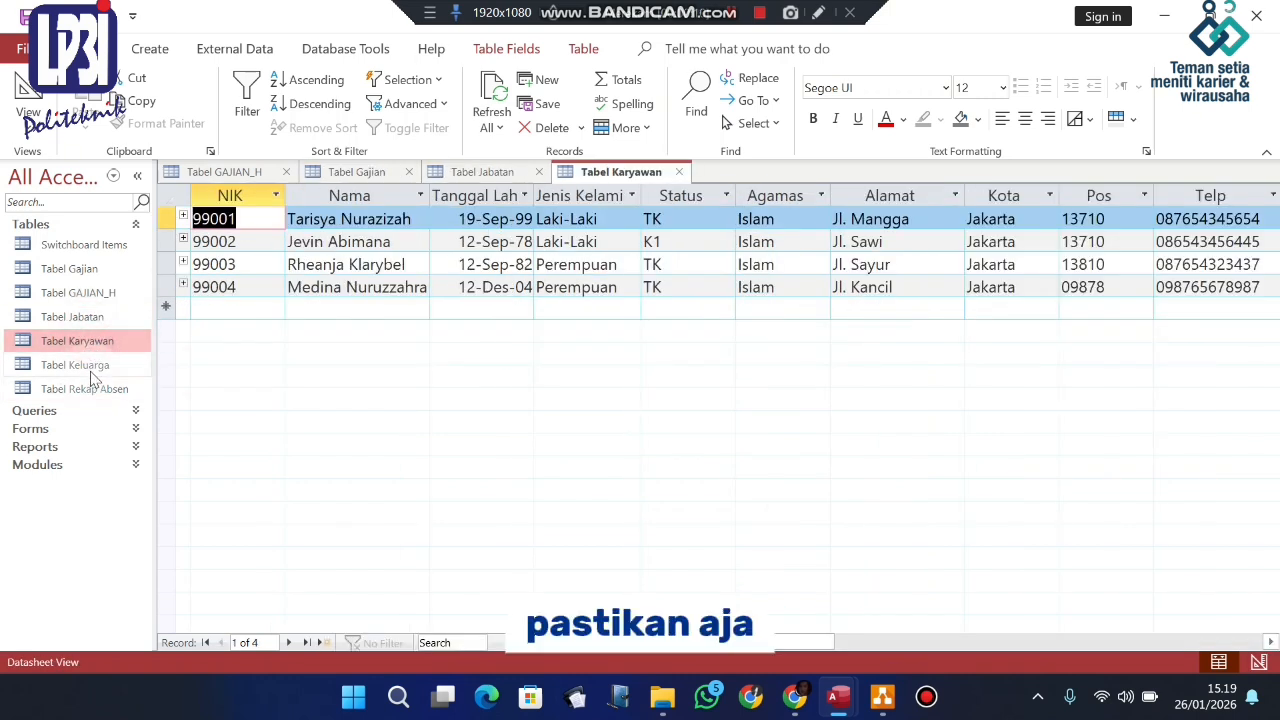
click(90, 367)
double_click(90, 367)
double_click(88, 389)
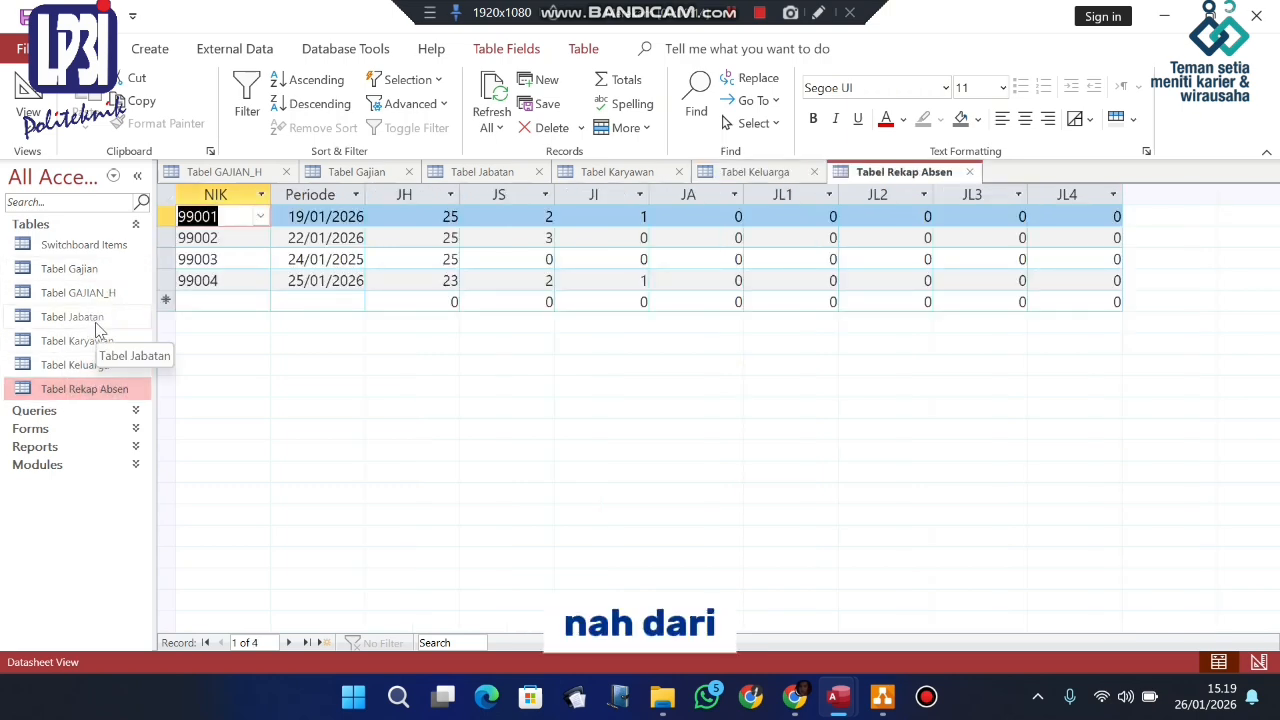
Show Tabel Jabatan and Tabel Karyawan in Design View and check which field carries the primary key
click(460, 171)
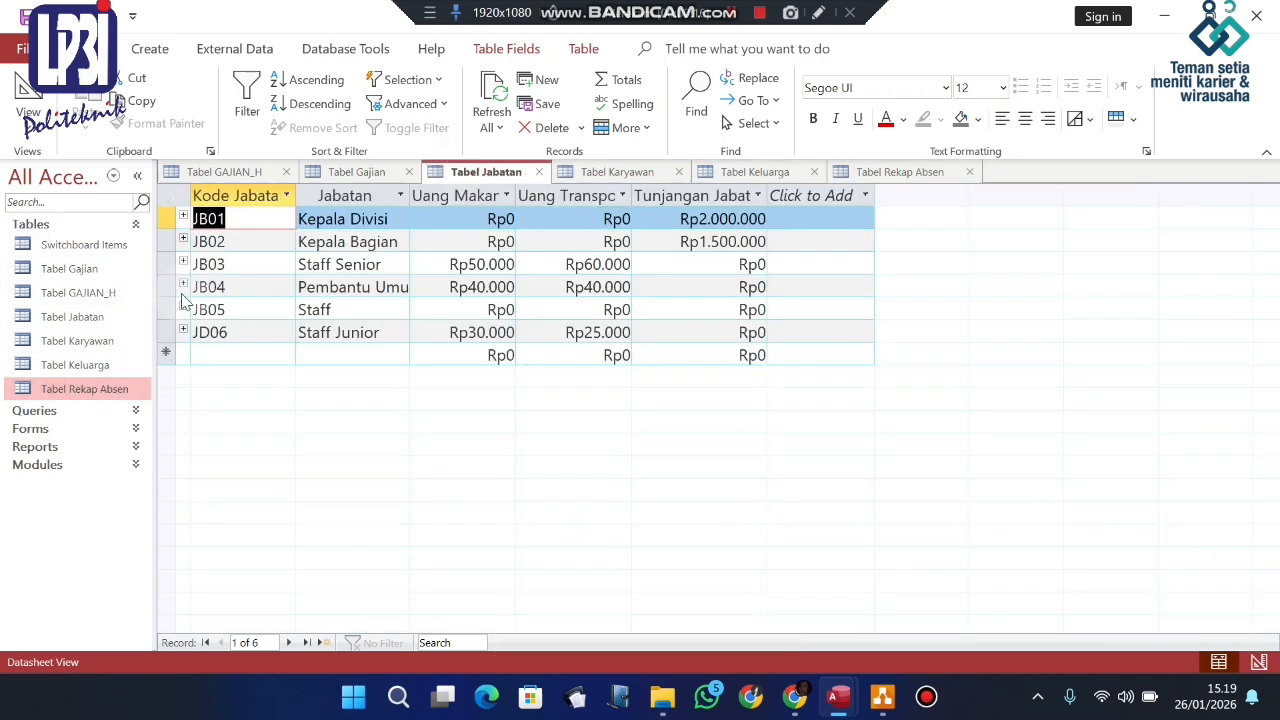
right_click(108, 318)
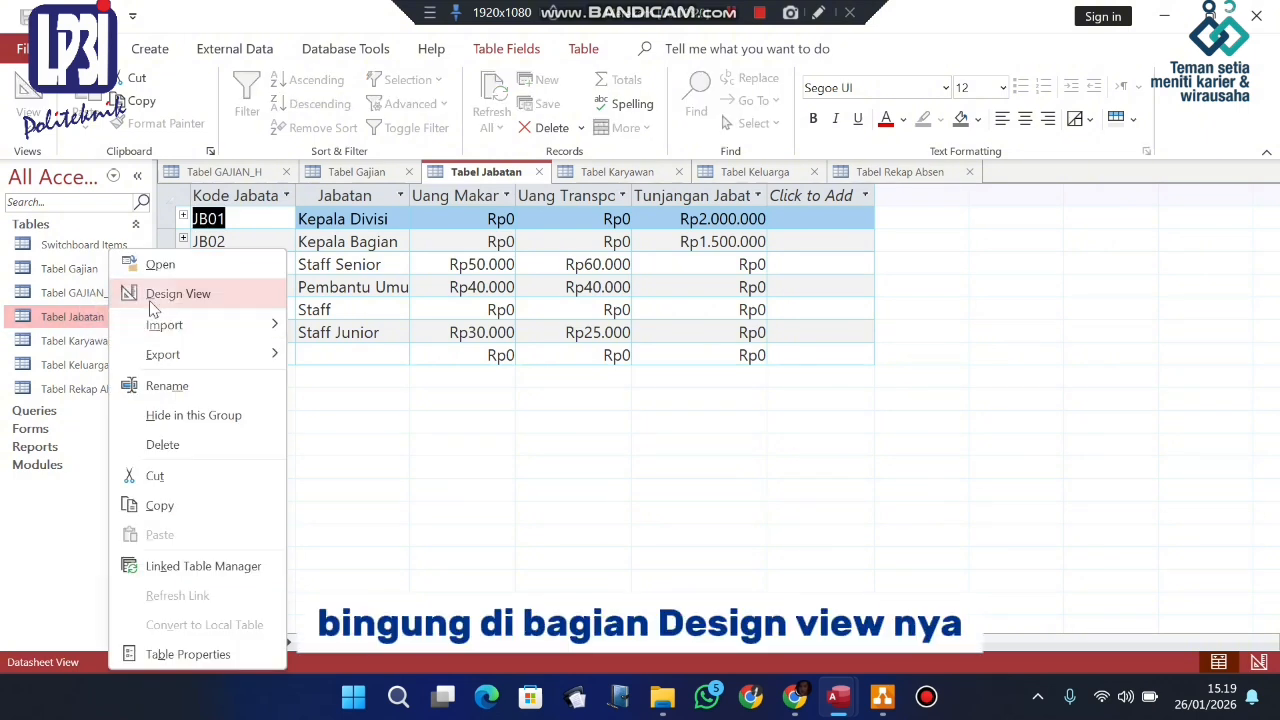
click(150, 303)
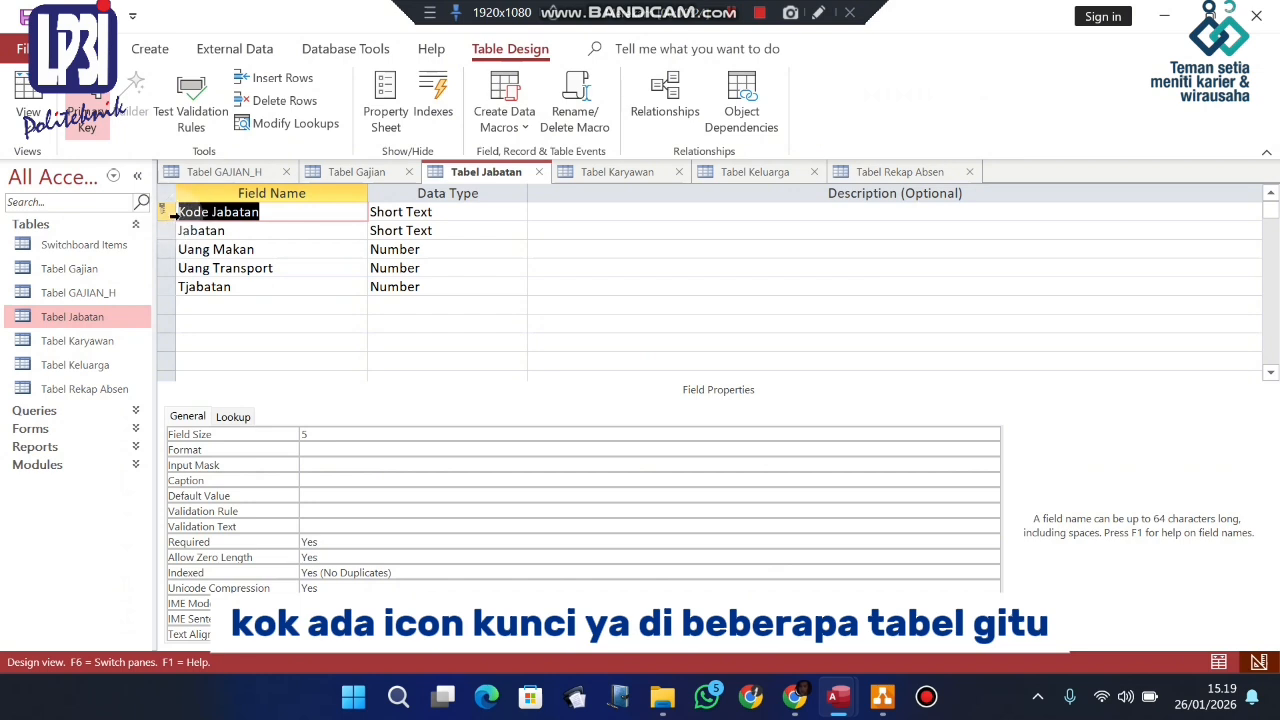
click(636, 174)
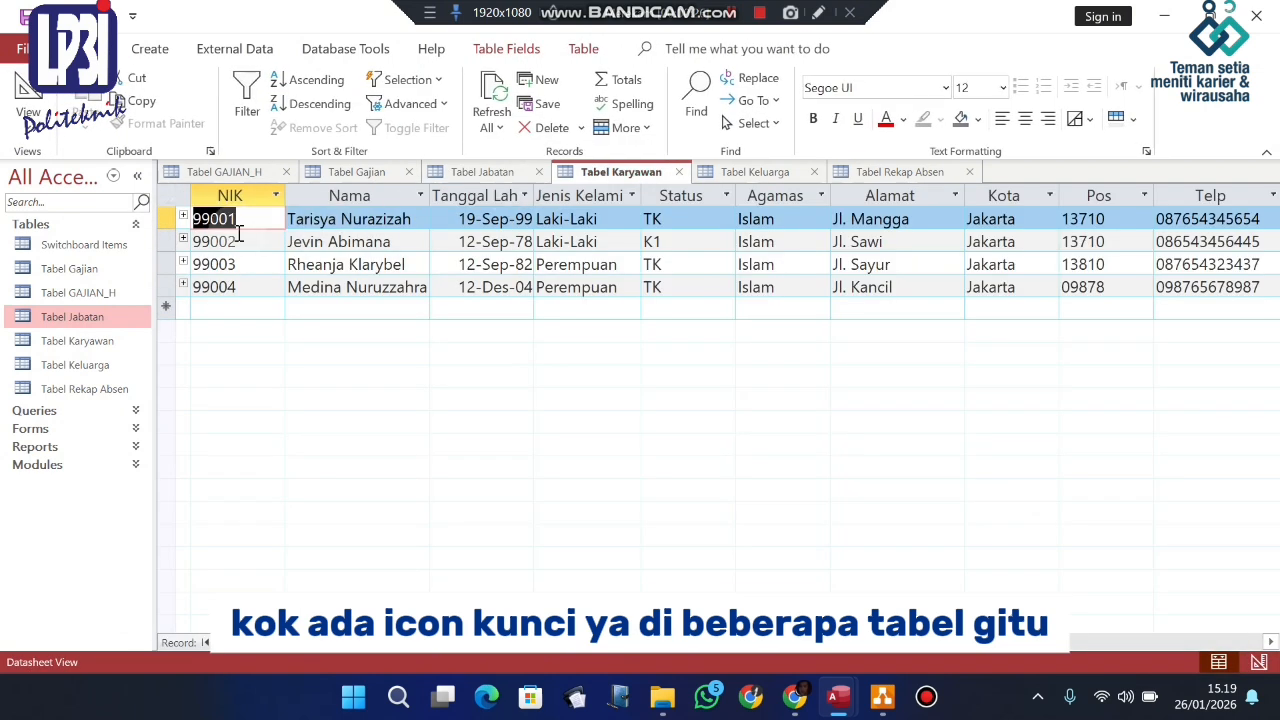
right_click(84, 323)
click(445, 415)
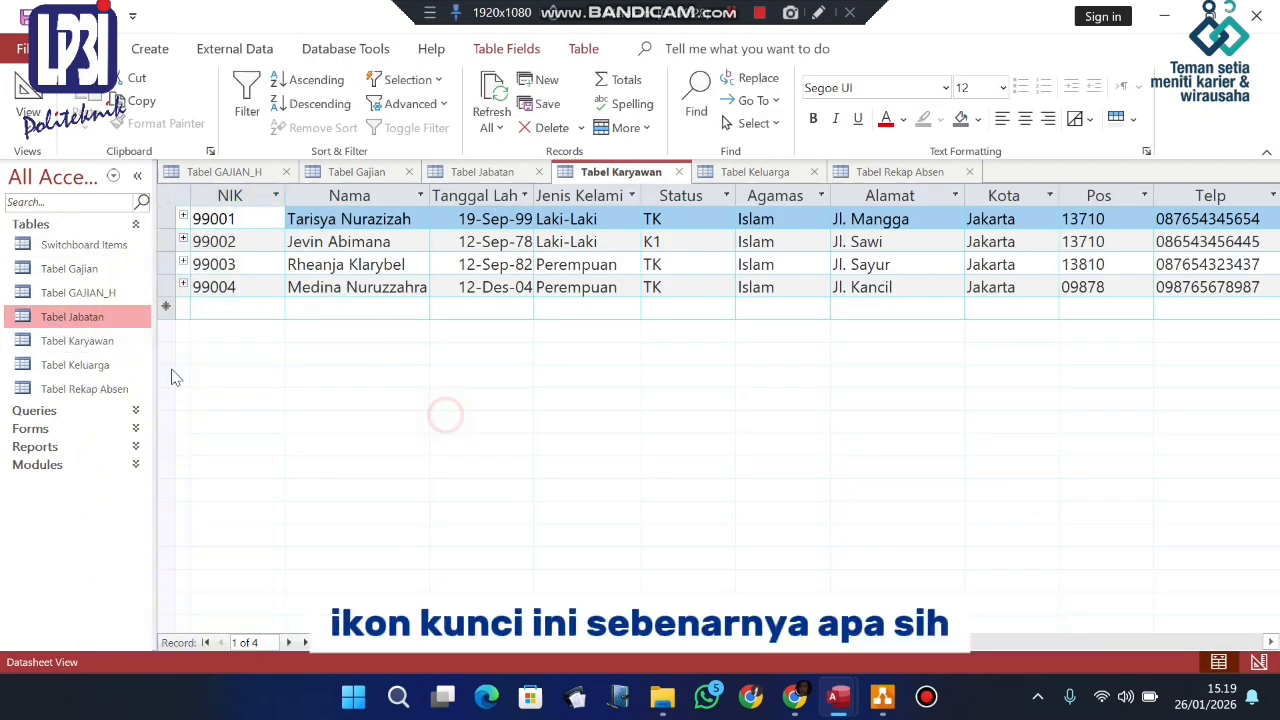
click(103, 335)
right_click(107, 340)
click(157, 296)
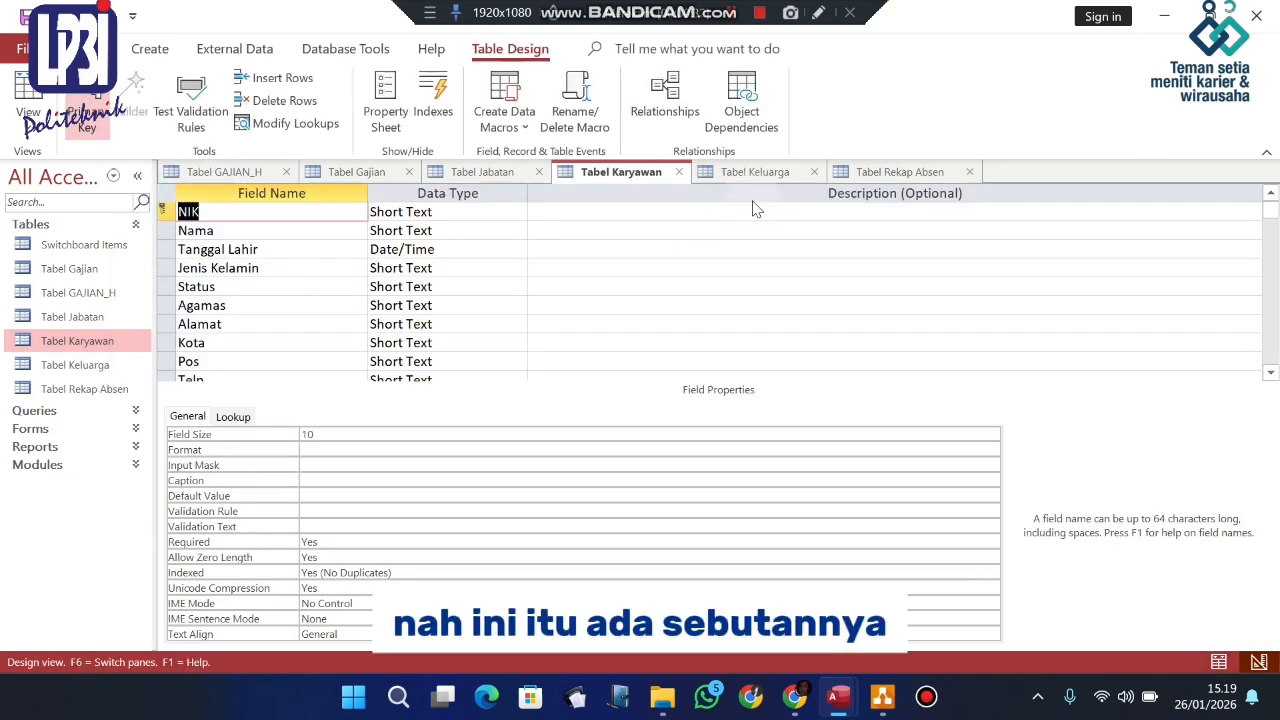
Show Tabel Keluarga and Tabel Rekap Absen in Design View and check their NIK fields for a primary key
click(756, 173)
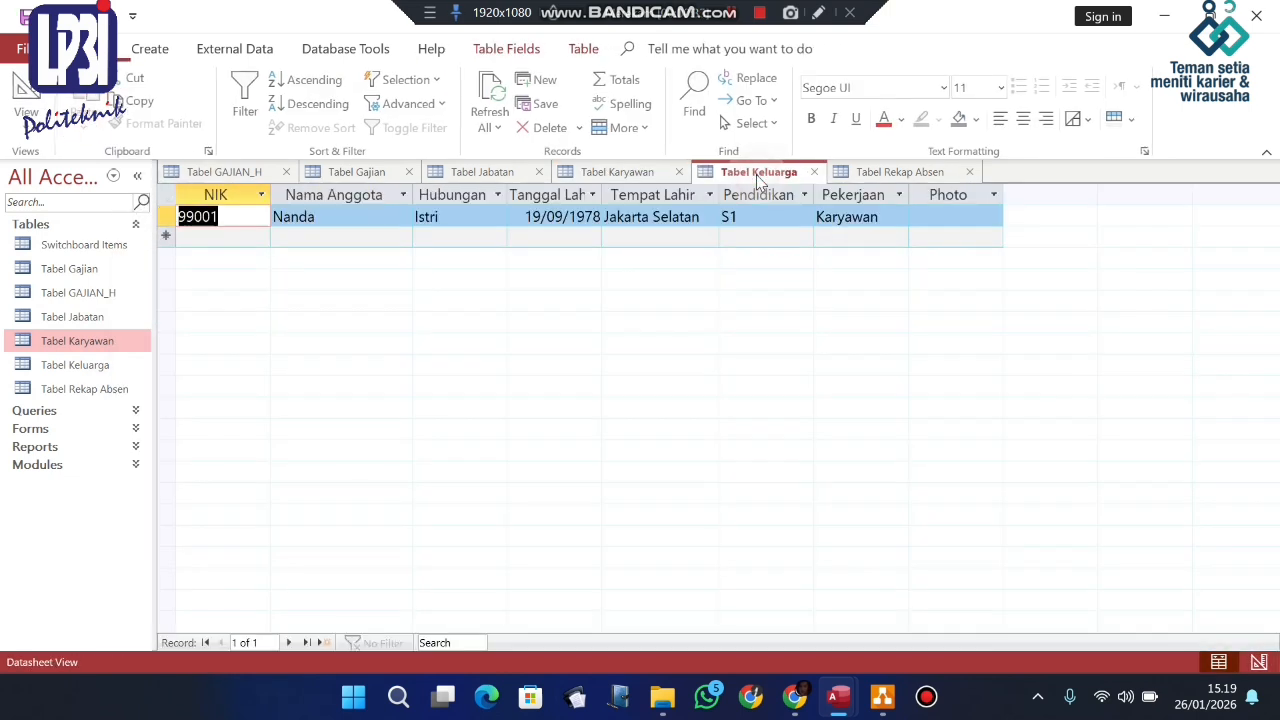
click(92, 364)
right_click(92, 364)
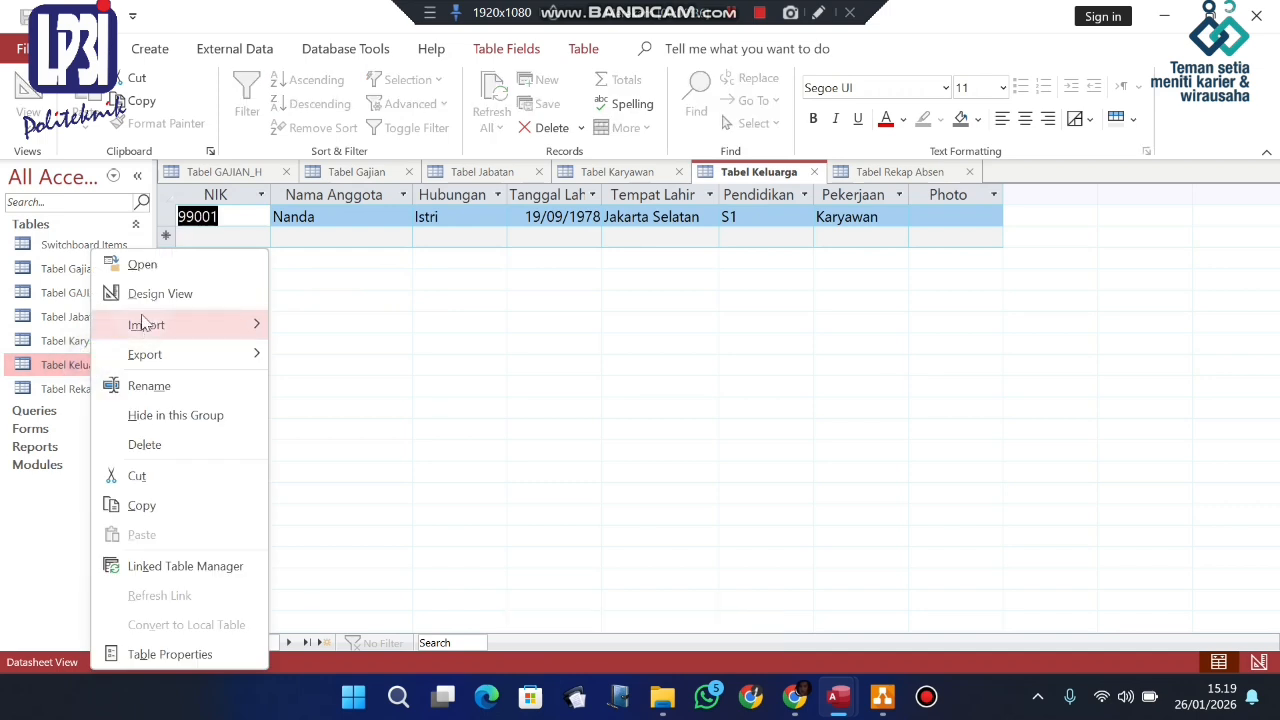
click(147, 298)
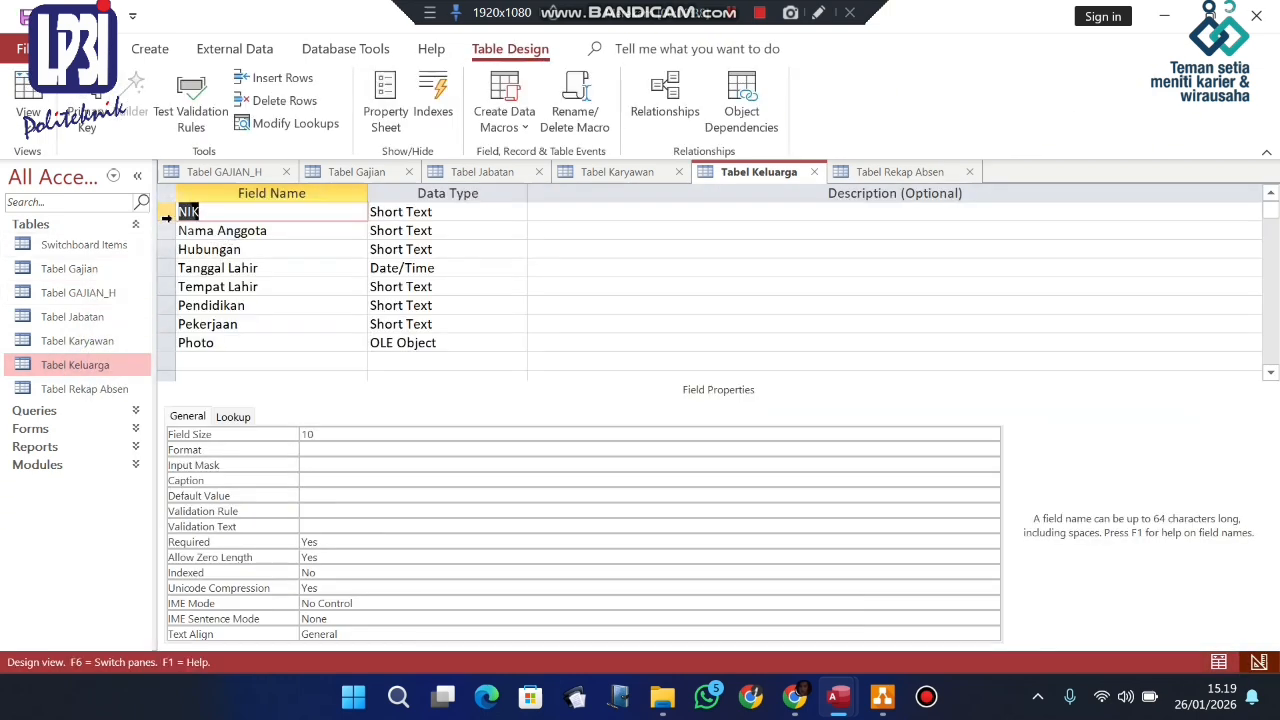
click(104, 389)
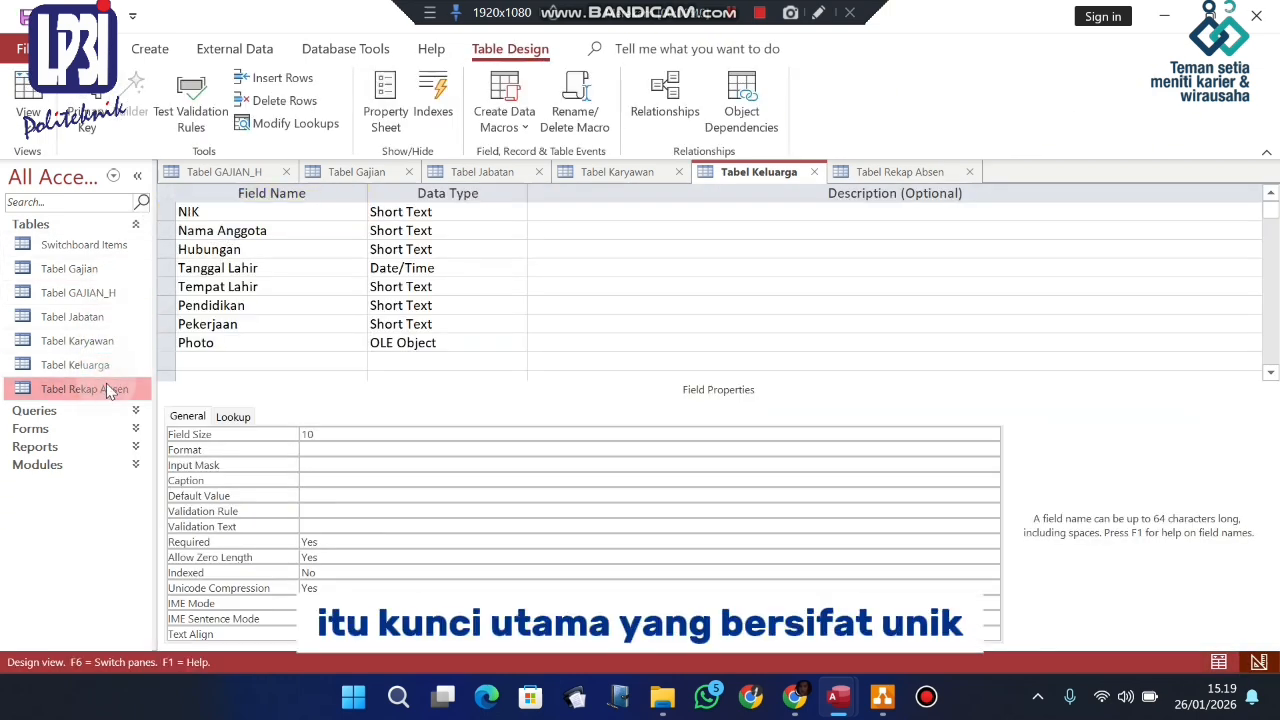
right_click(106, 388)
click(190, 293)
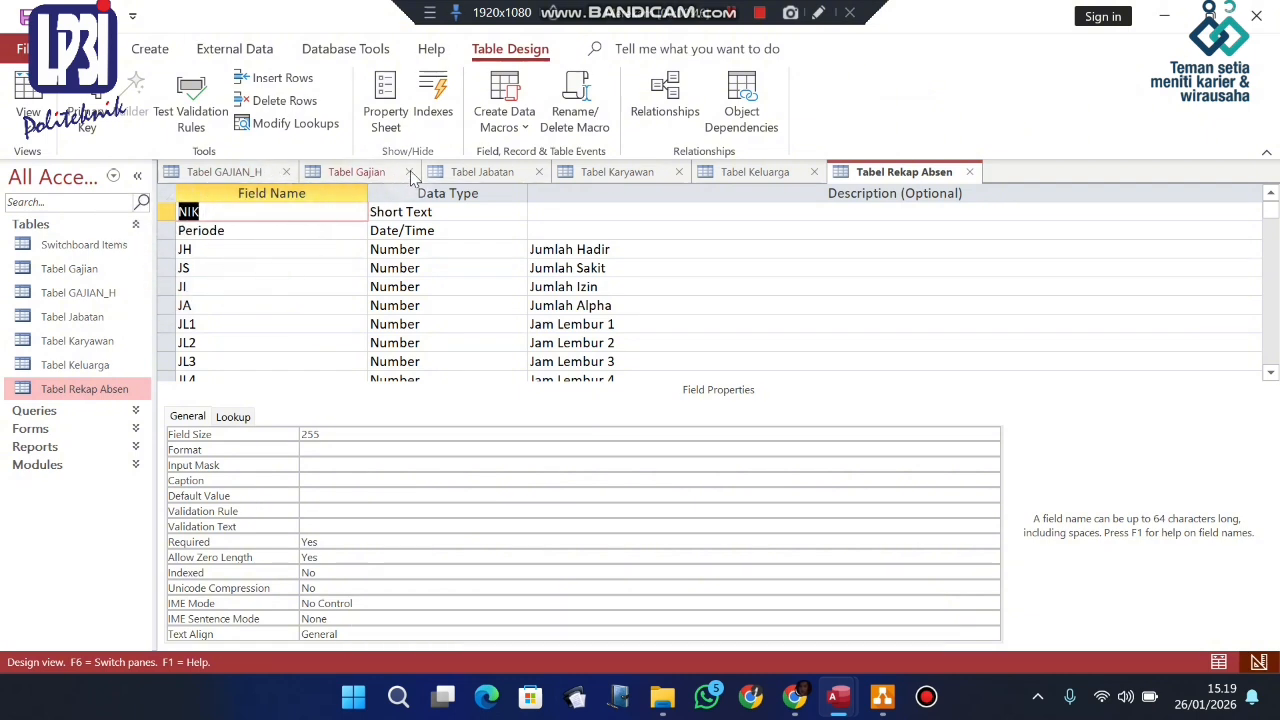
Revisit Tabel Gajian and the Tabel Karyawan design, and show Tabel GAJIAN_H in Design View to check its key field
click(350, 170)
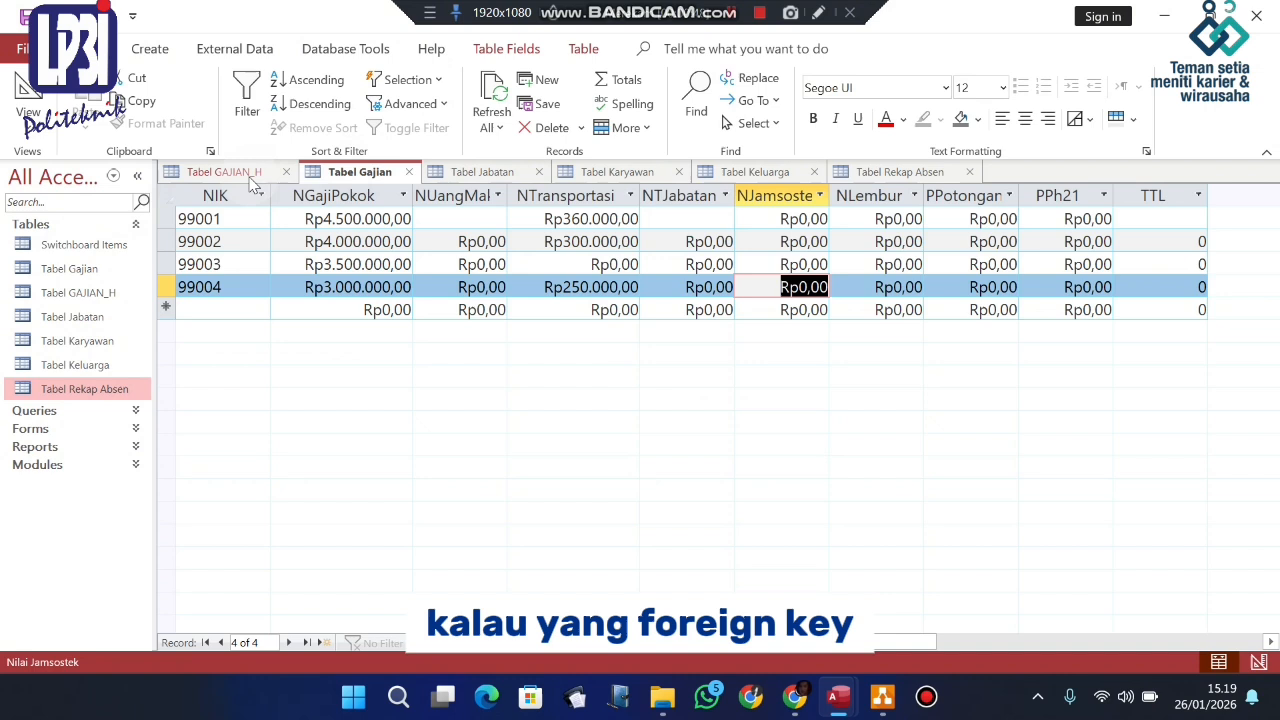
click(100, 268)
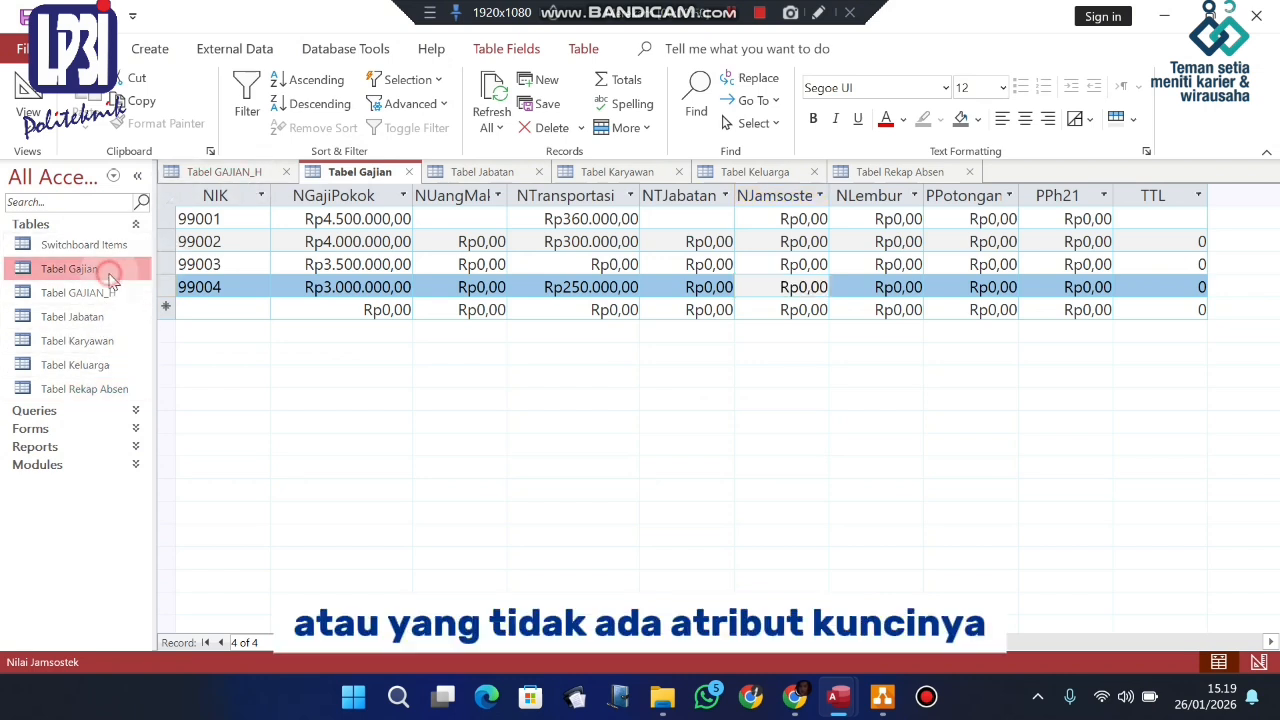
click(600, 171)
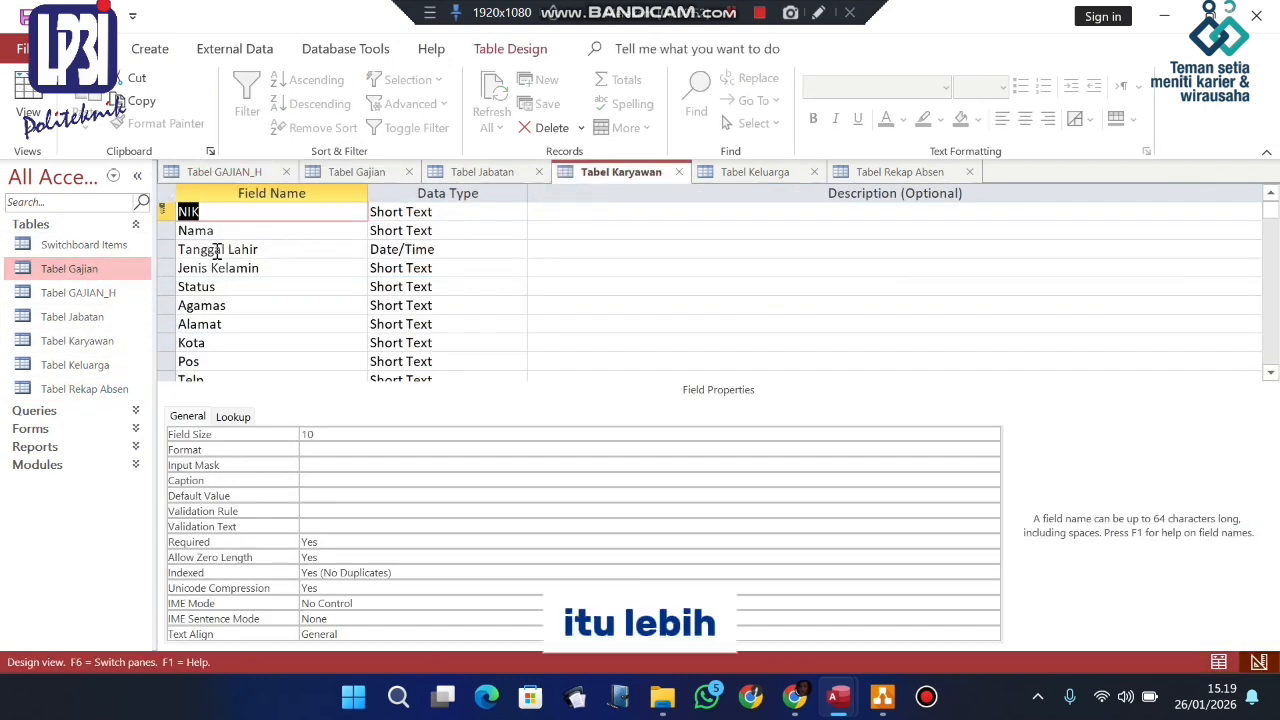
click(212, 171)
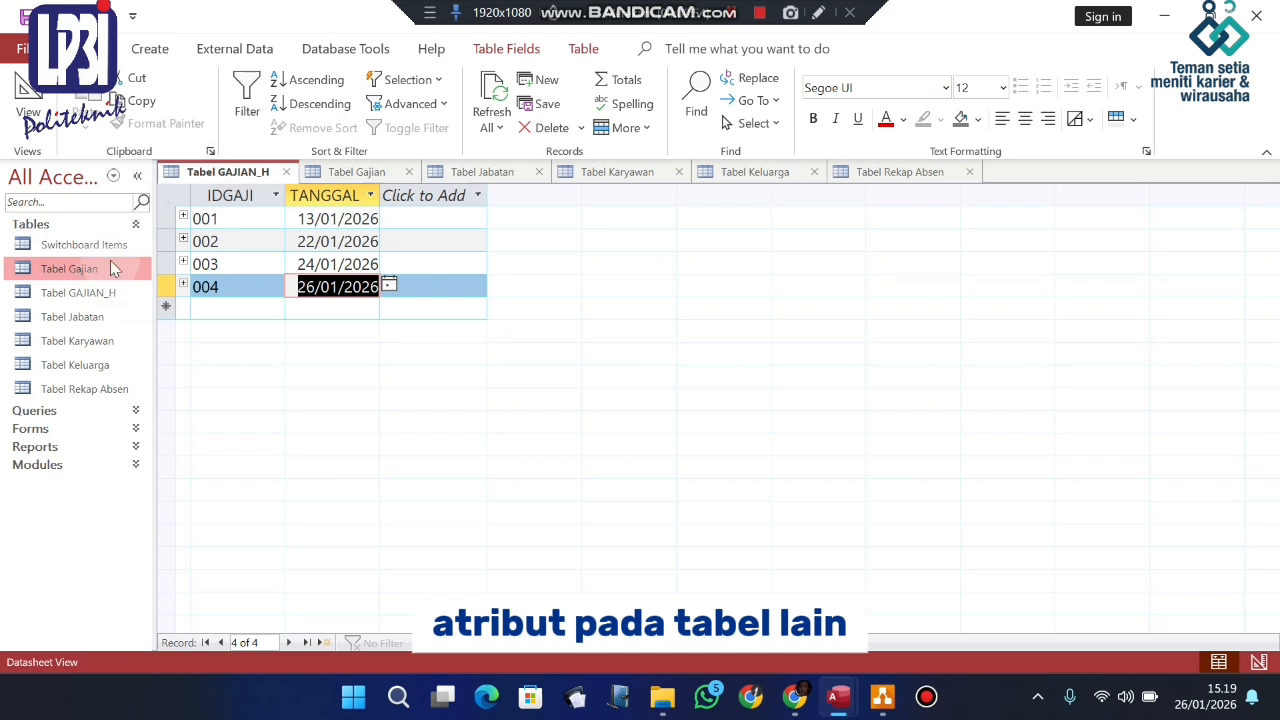
right_click(108, 292)
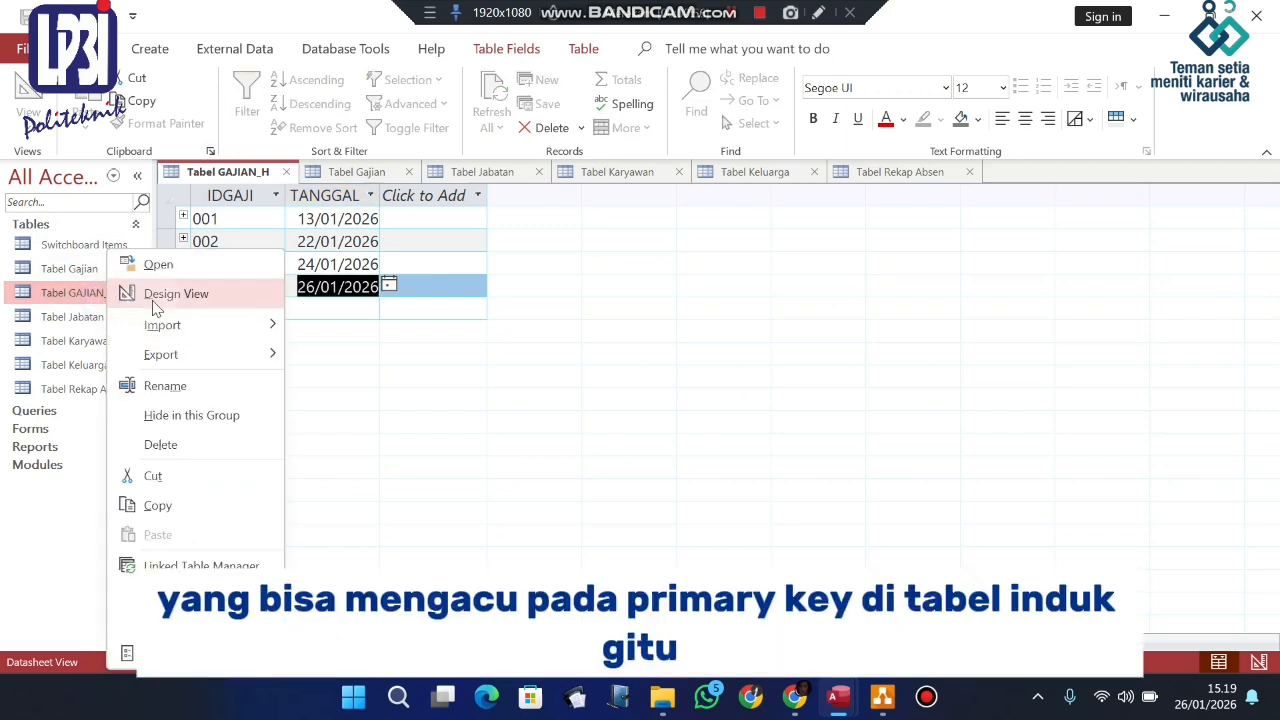
click(152, 295)
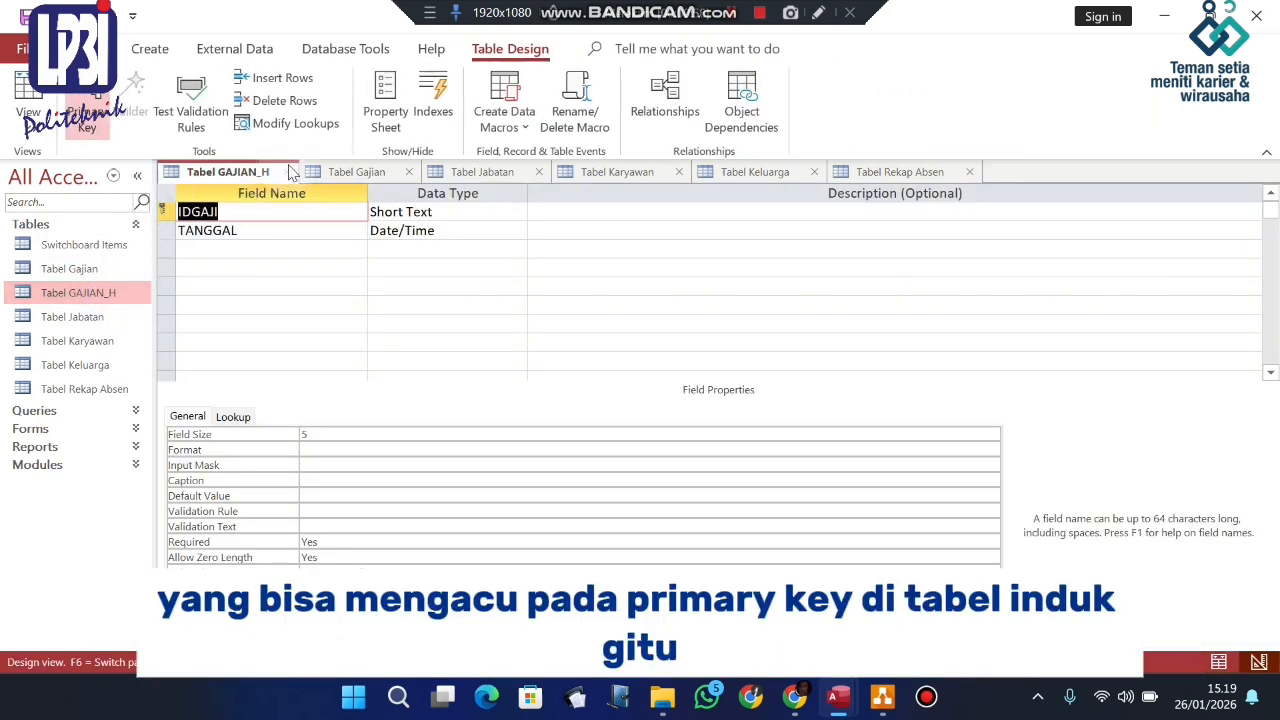
Return to Tabel Gajian and show it in Design View to check its fields for a primary key
click(345, 172)
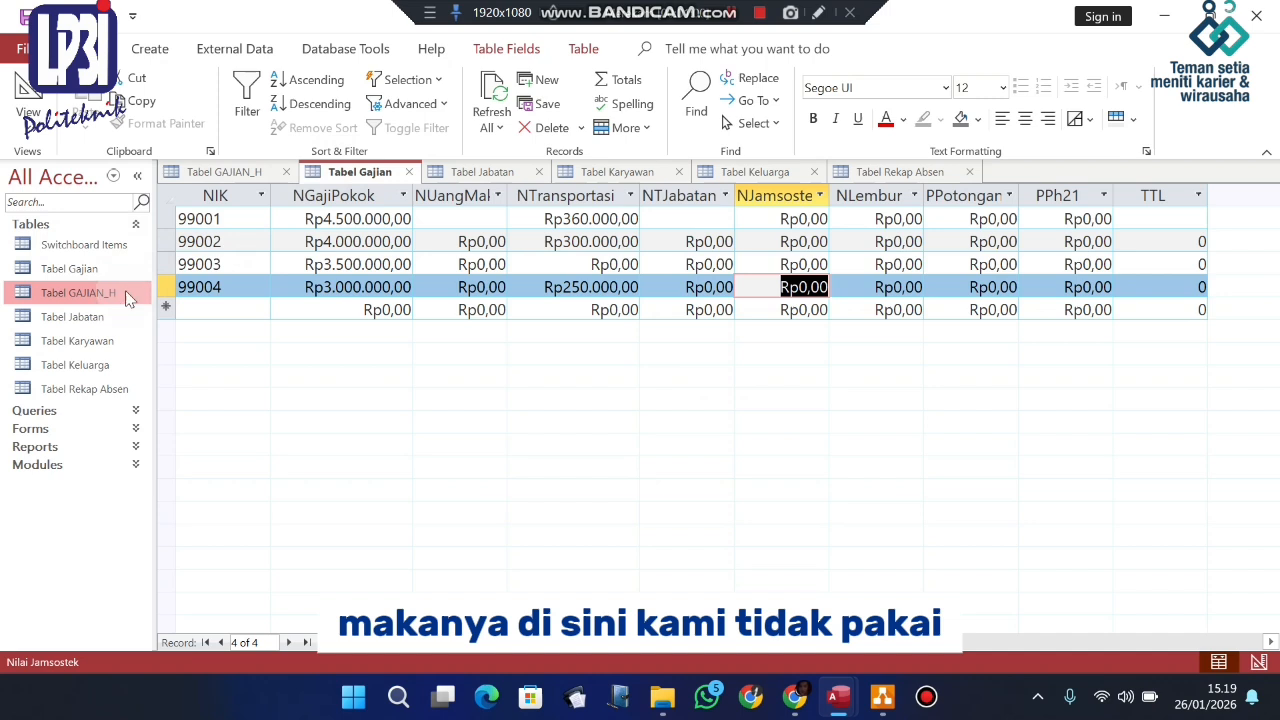
click(110, 266)
right_click(110, 264)
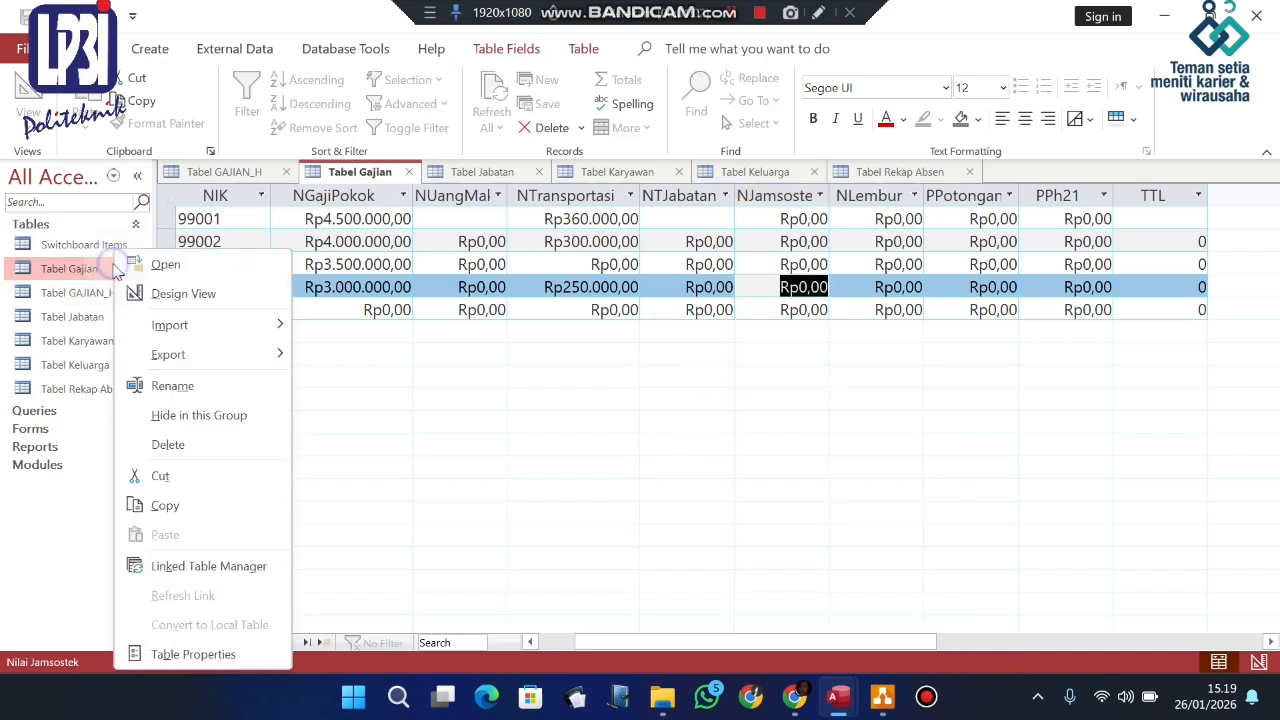
click(160, 300)
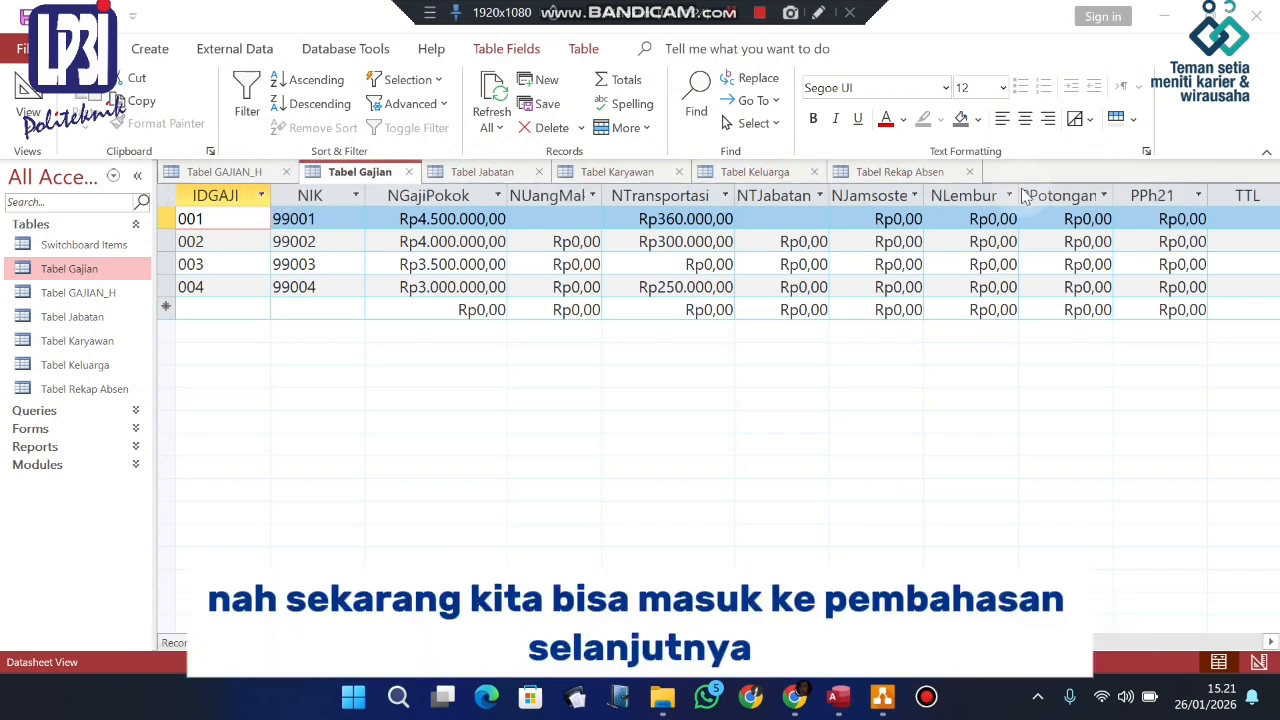
Close all open tables: Tabel Rekap Absen, Tabel Keluarga, Tabel Karyawan, Tabel Jabatan, Tabel Gajian and Tabel GAJIAN_H
click(968, 172)
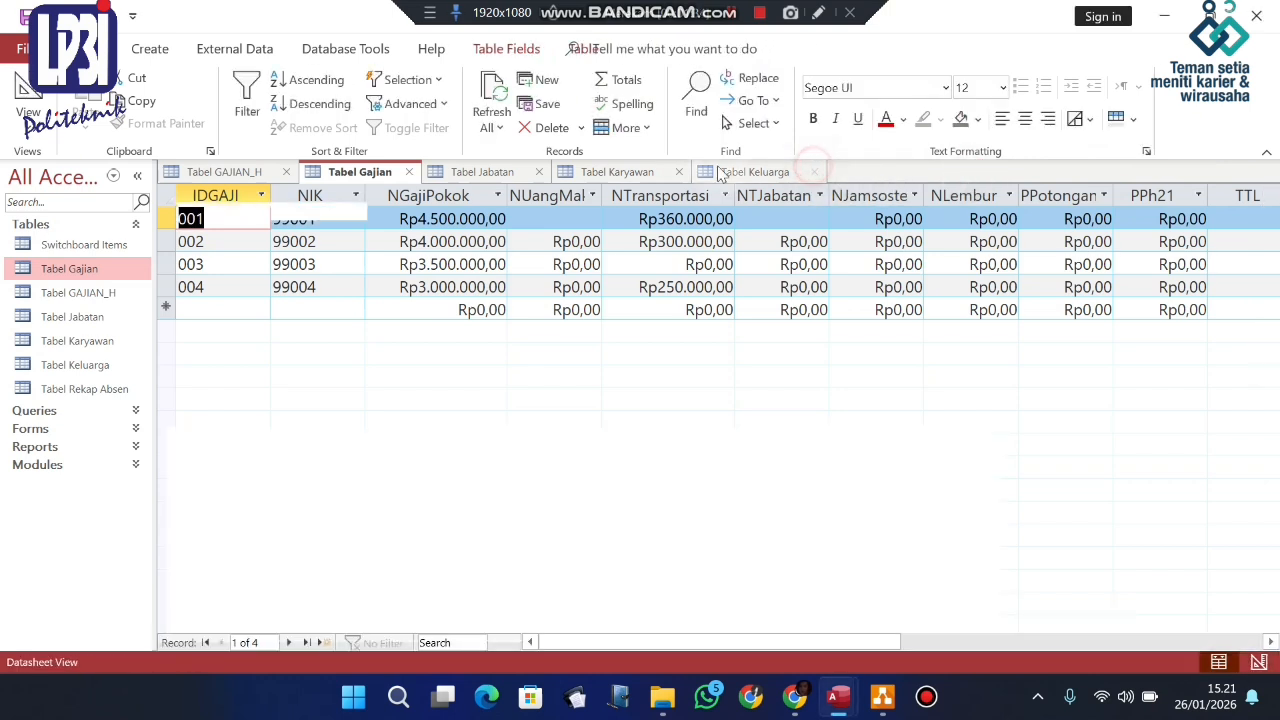
click(679, 172)
click(539, 172)
click(409, 172)
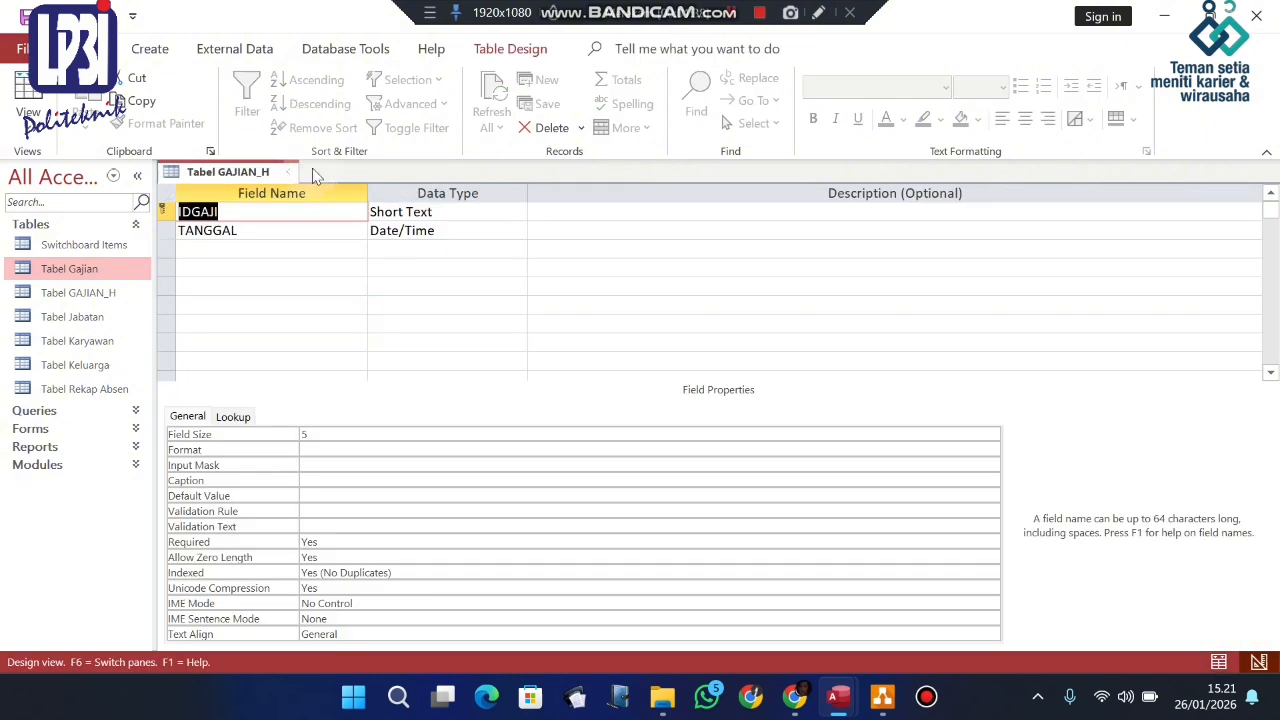
click(287, 172)
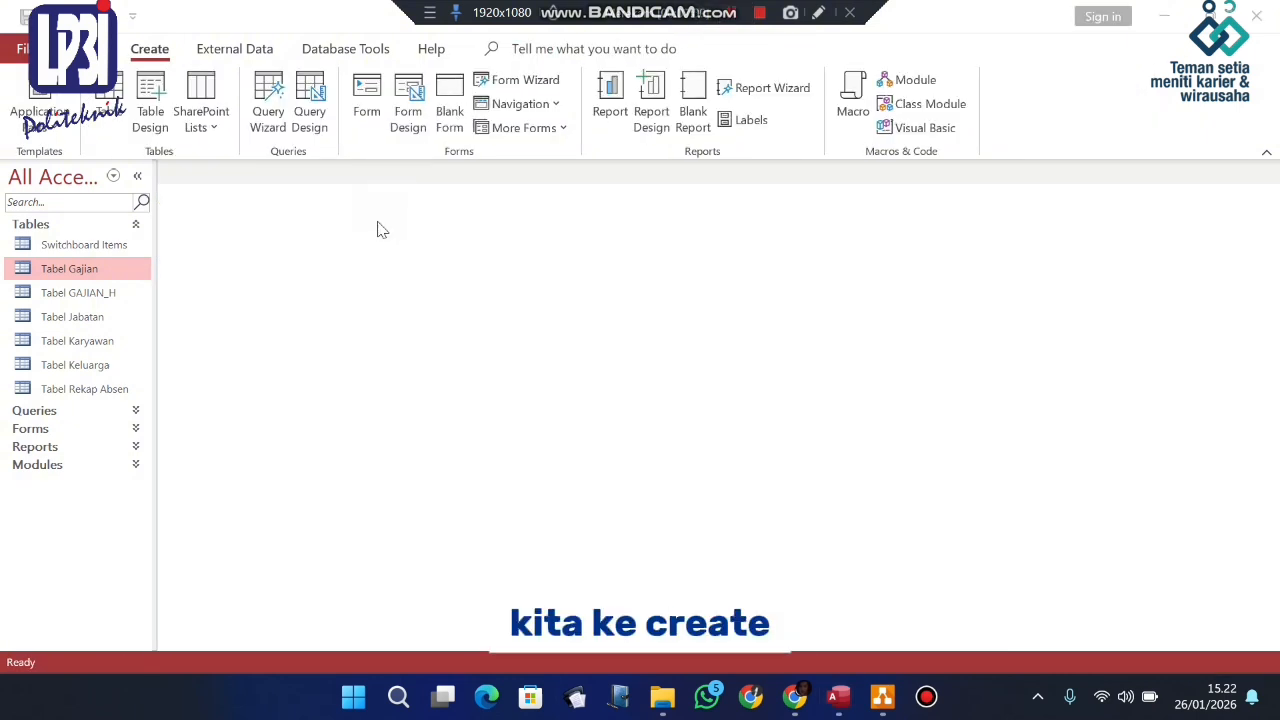
Open the Relationships diagram, add Tabel Gajian, enlarge it to show all its fields and place it near the upper middle
click(360, 57)
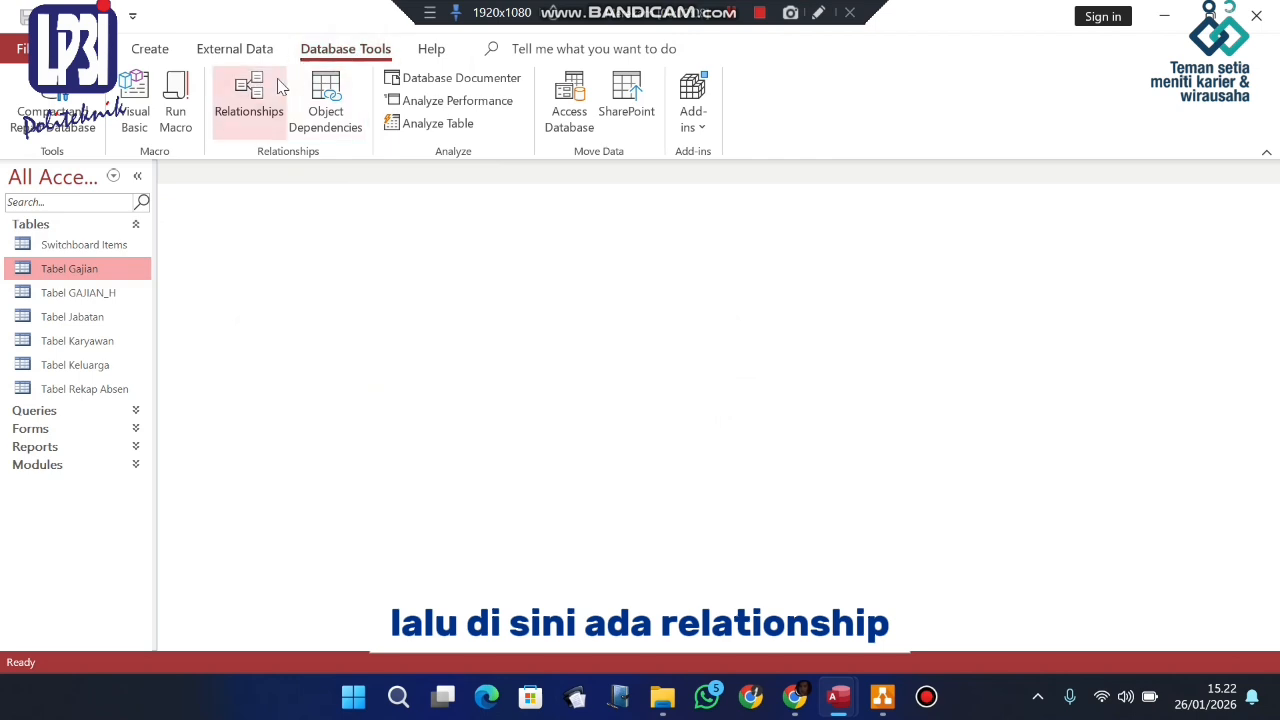
click(252, 96)
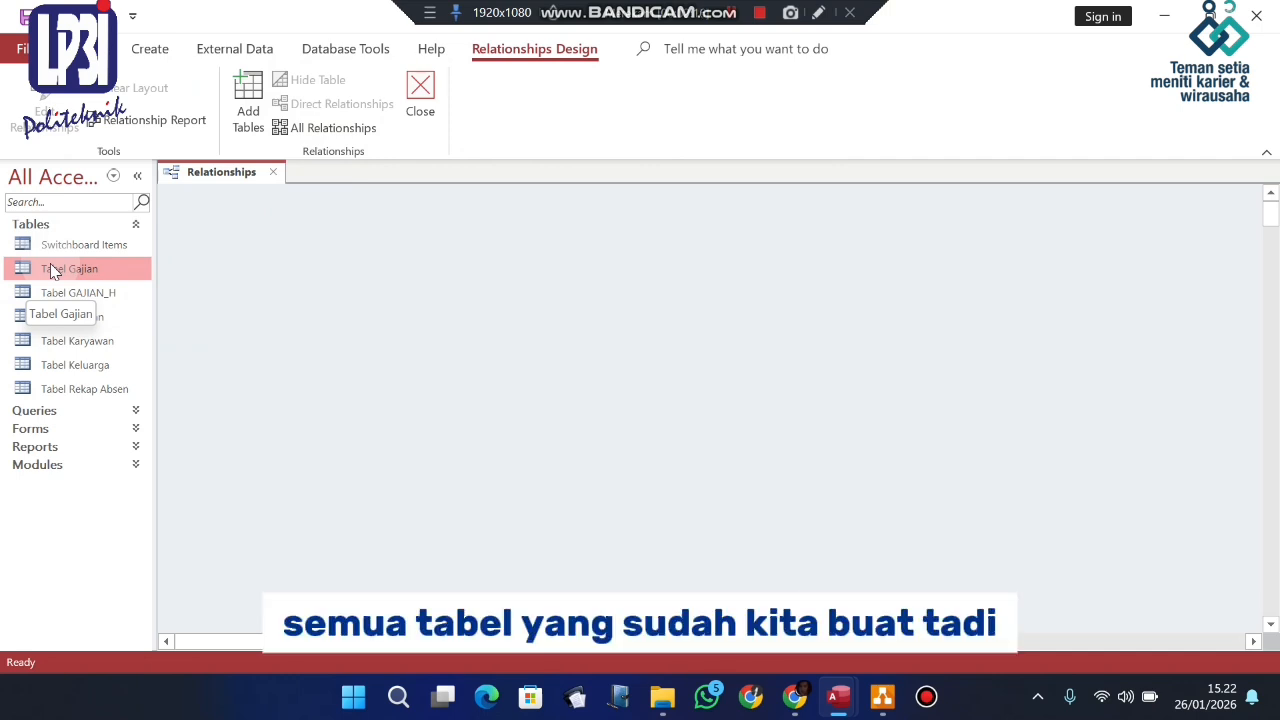
drag(50, 263, 291, 249)
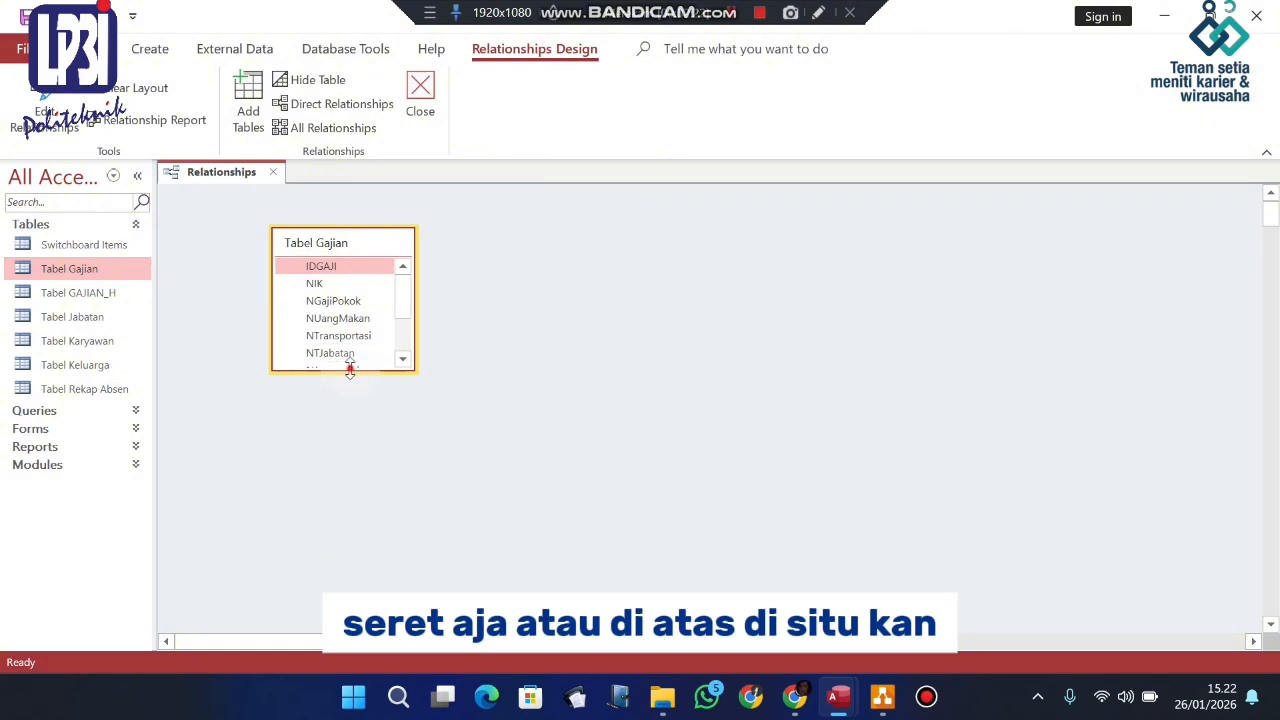
drag(350, 370, 337, 457)
drag(375, 241, 600, 209)
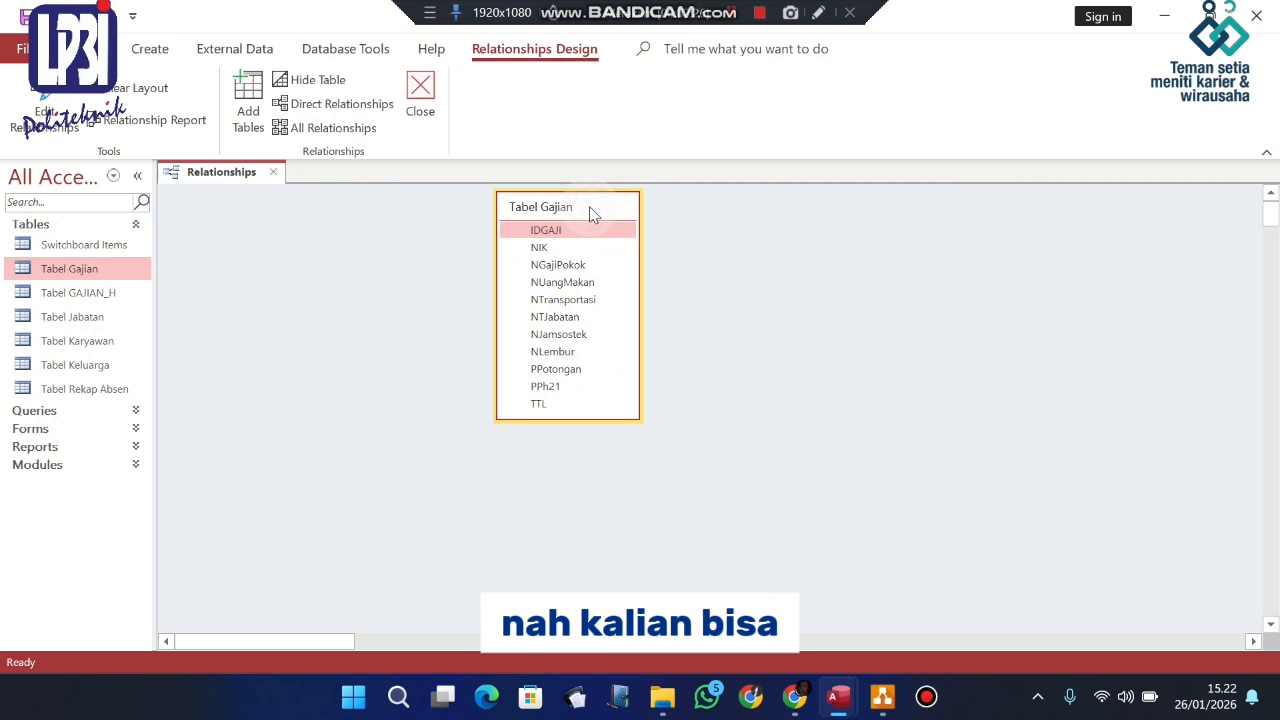
Add Tabel GAJIAN_H, Tabel Jabatan, Tabel Karyawan and Tabel Keluarga to the Relationships diagram
click(248, 110)
click(1080, 329)
click(1097, 624)
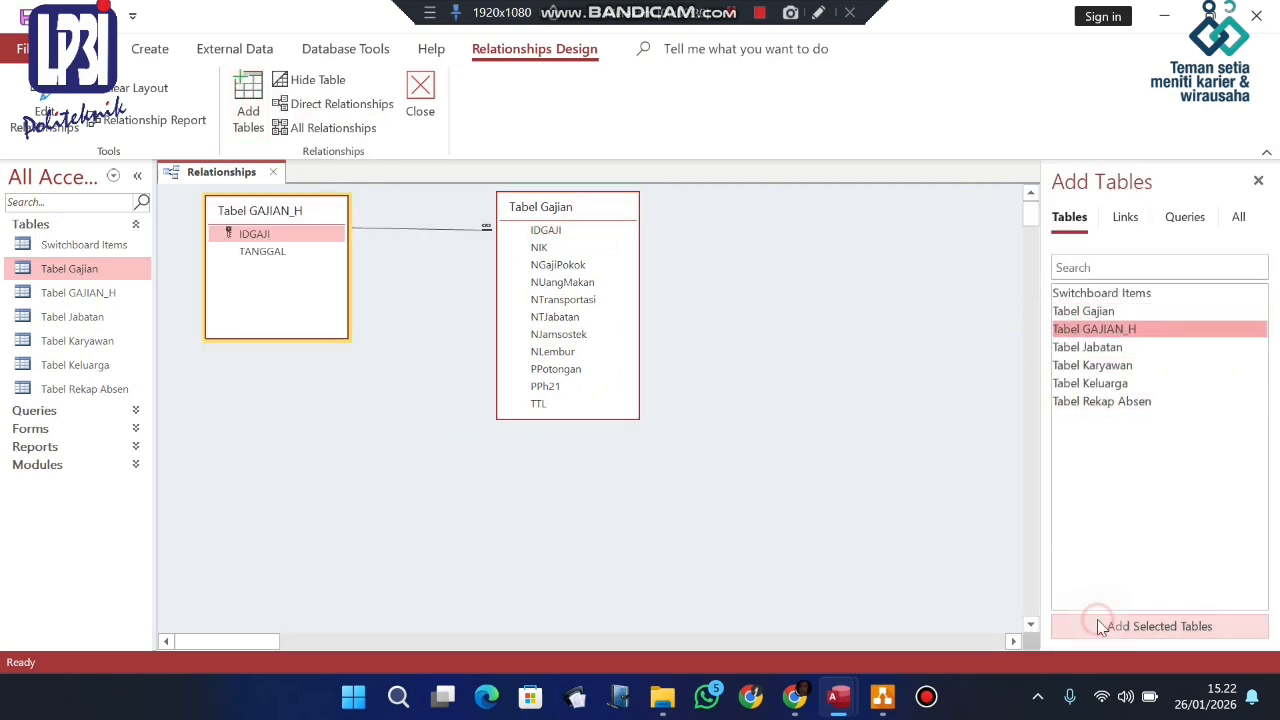
click(1157, 347)
click(1172, 624)
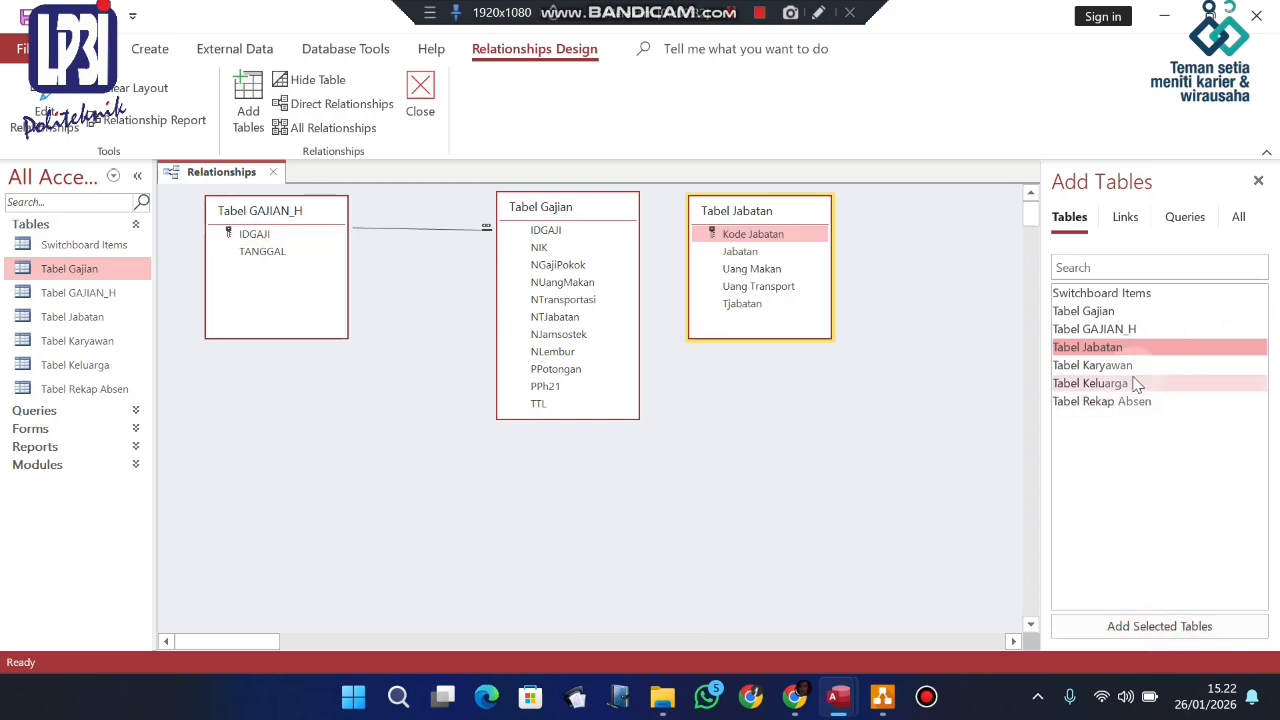
click(1135, 366)
click(1157, 626)
click(1147, 383)
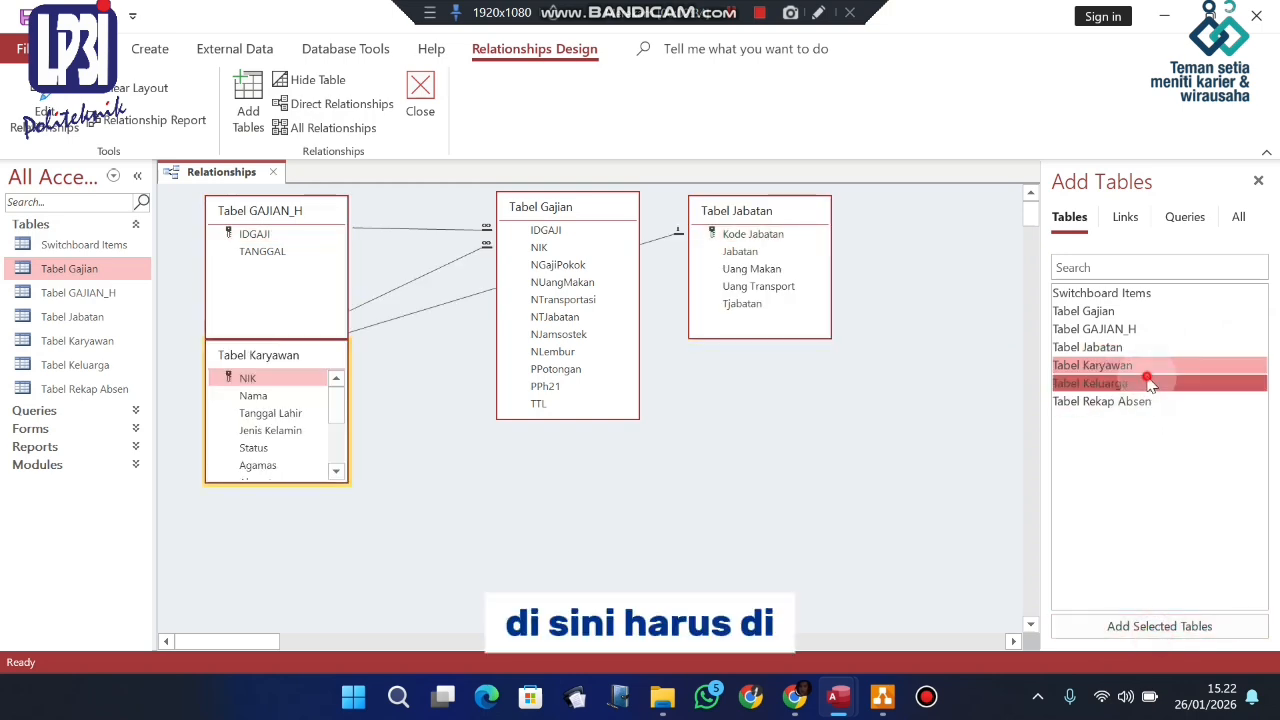
click(1152, 625)
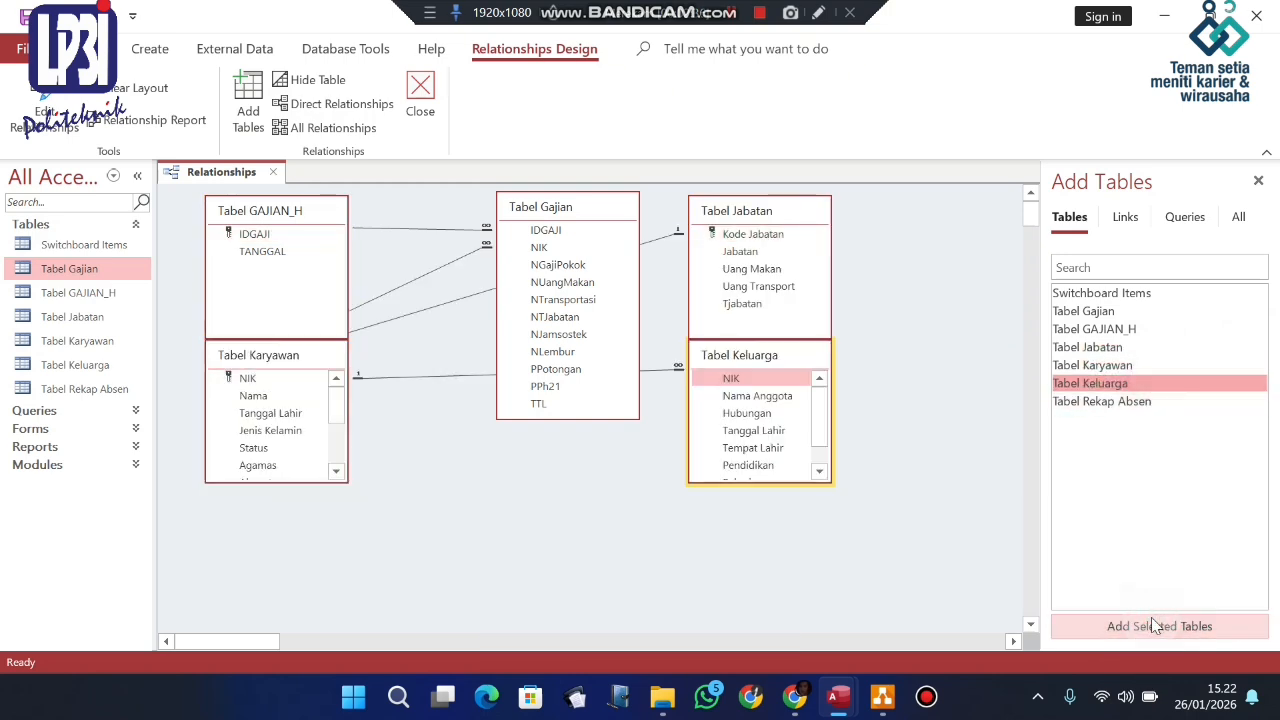
Add Tabel Rekap Absen to the diagram and spread Tabel Jabatan, Tabel Keluarga and Tabel Gajian apart around it
click(725, 208)
drag(725, 208, 423, 477)
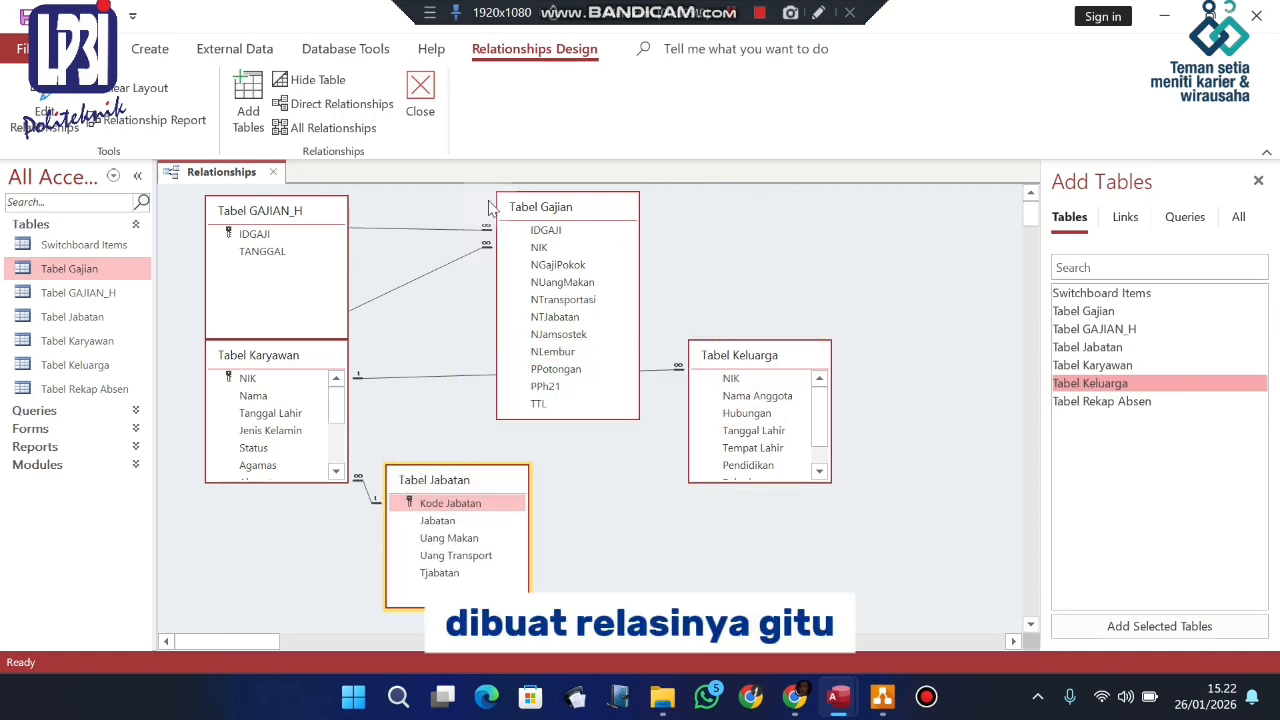
click(1125, 401)
click(1150, 626)
drag(720, 366, 606, 493)
drag(569, 208, 876, 348)
Enlarge Tabel Karyawan to show all its fields and reposition it, Tabel Rekap Absen and Tabel Gajian in the diagram
click(324, 356)
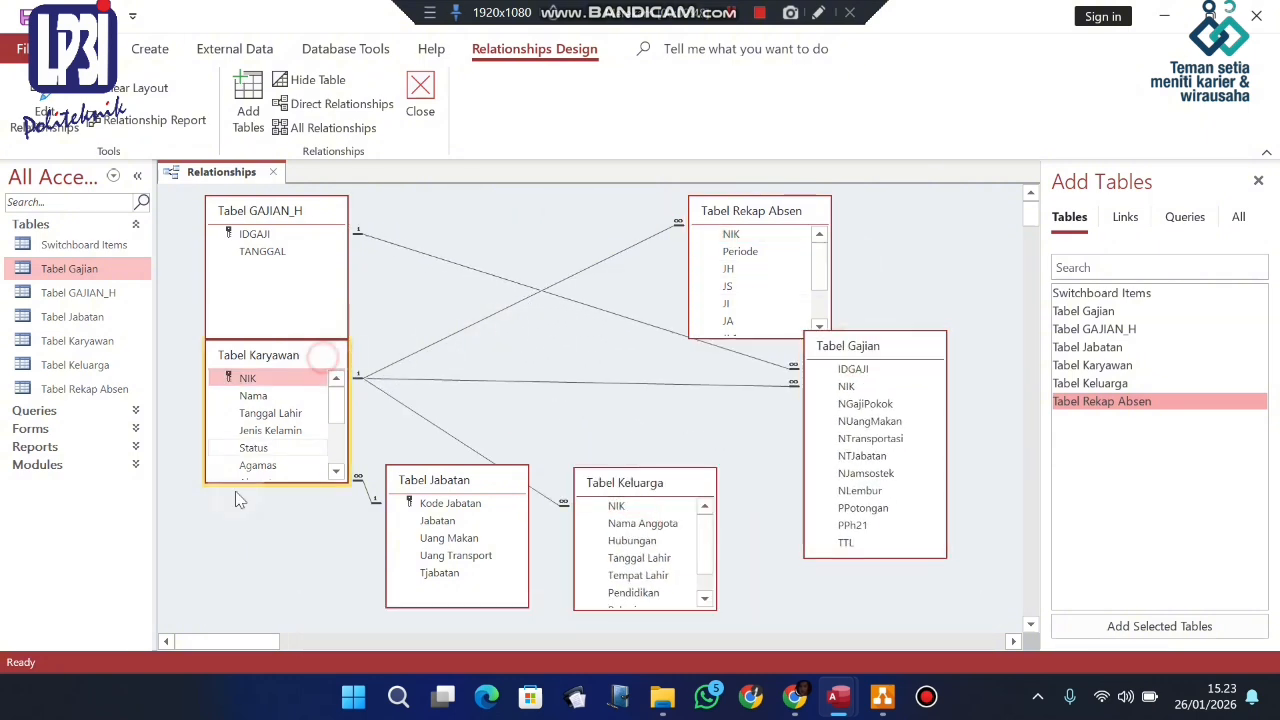
drag(265, 484, 265, 613)
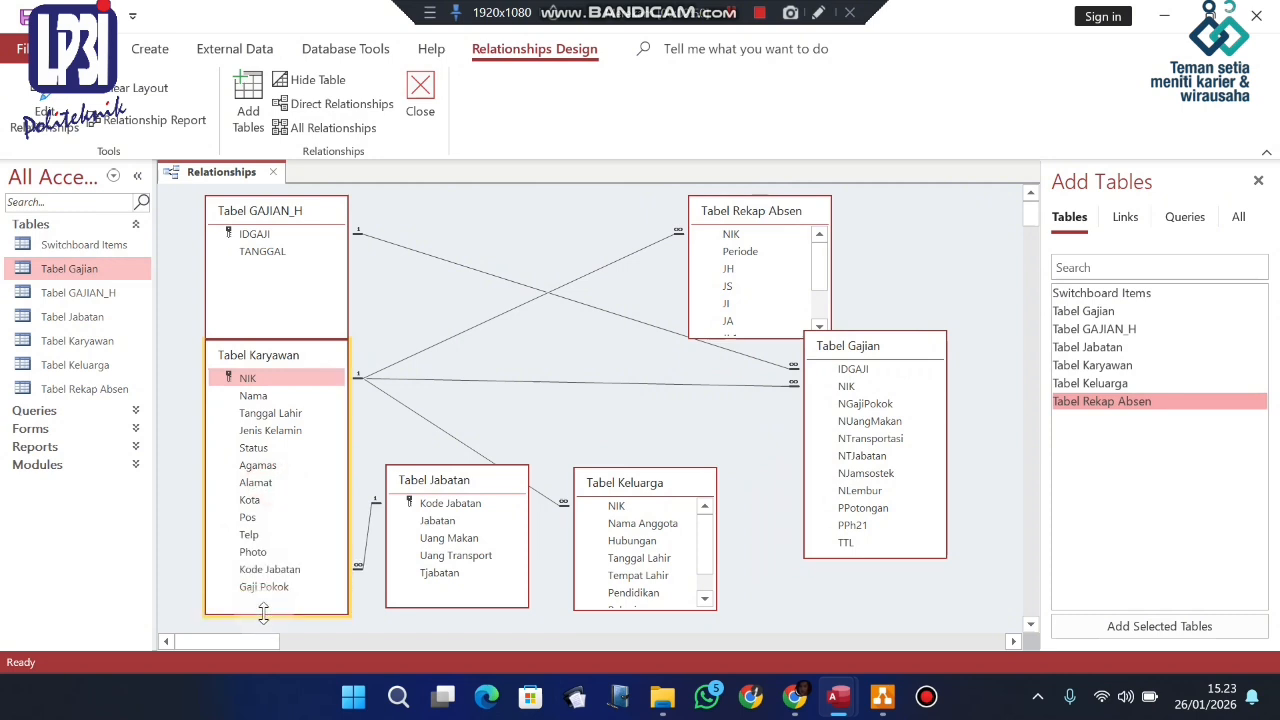
drag(276, 363, 922, 339)
drag(775, 222, 558, 221)
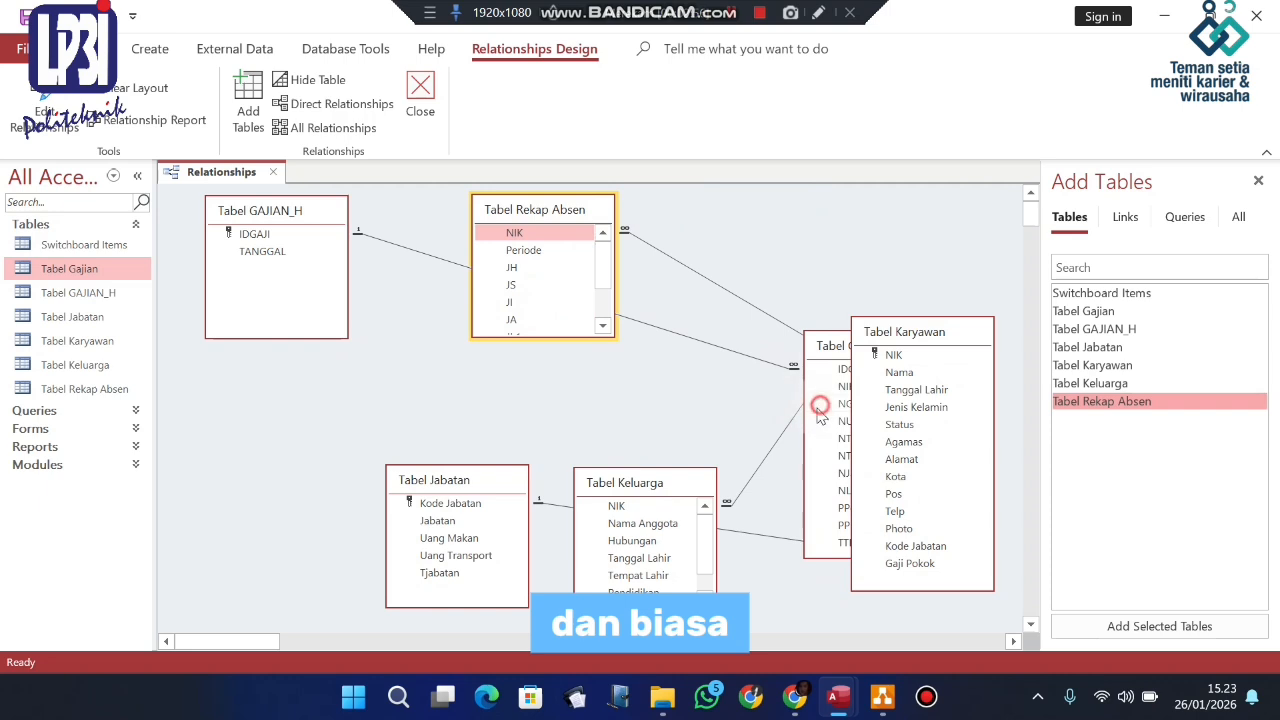
drag(828, 350, 470, 345)
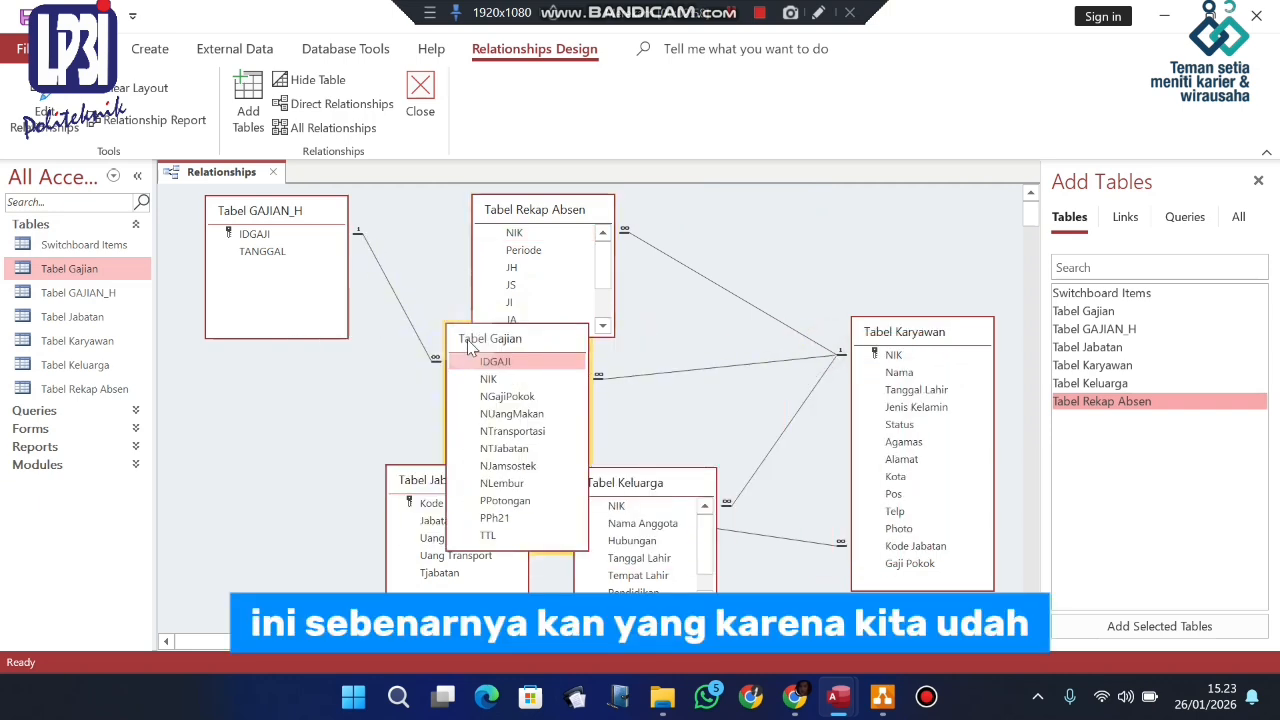
Rearrange Tabel Jabatan, Tabel Gajian and Tabel Keluarga to separate the overlapping tables and tidy their relationship lines
drag(430, 482, 777, 200)
drag(499, 338, 770, 335)
drag(617, 488, 370, 522)
click(737, 341)
drag(657, 368, 290, 357)
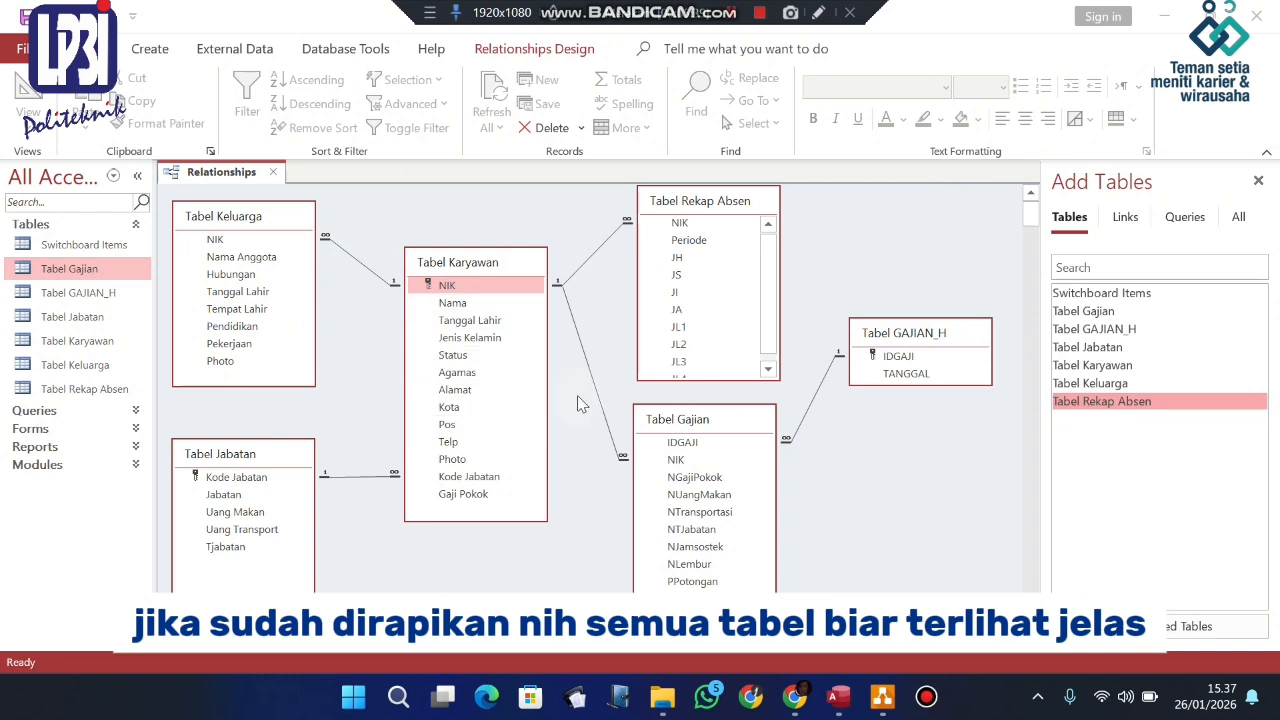
Switch to the database containing only Tabel Gaji and Tabel Gajian_H, and add both tables to its Relationships diagram
click(484, 561)
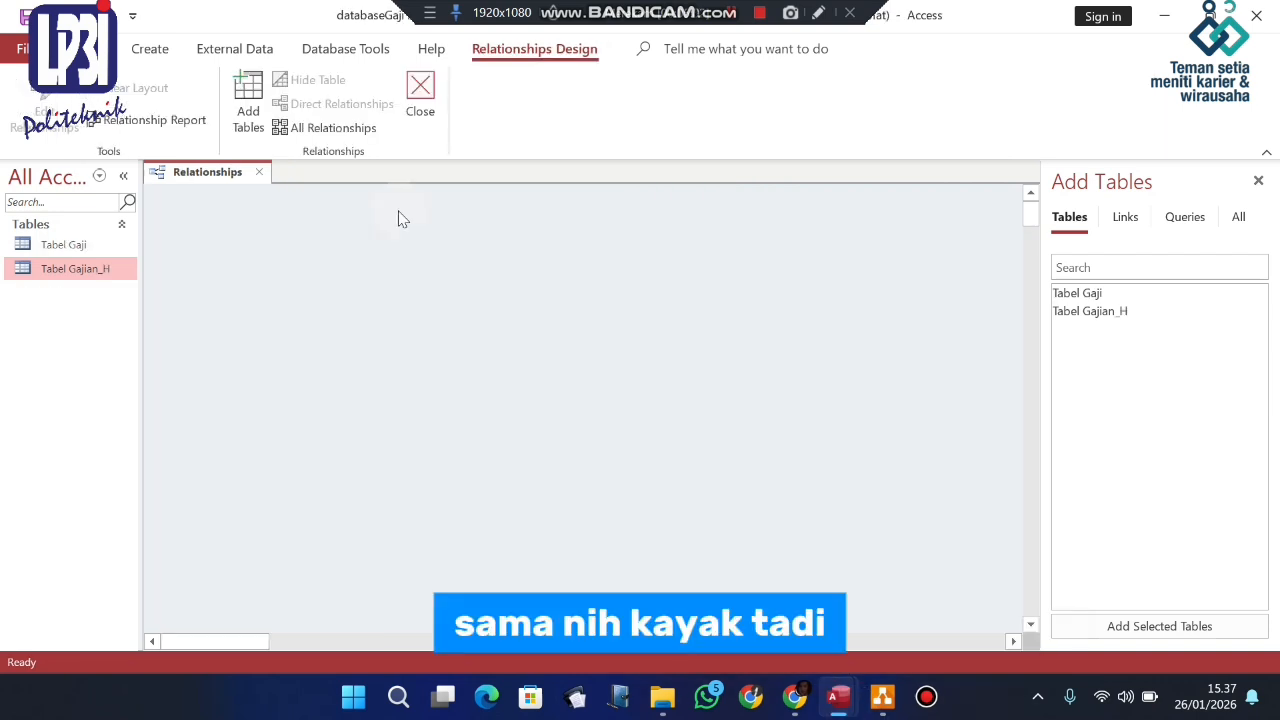
click(366, 50)
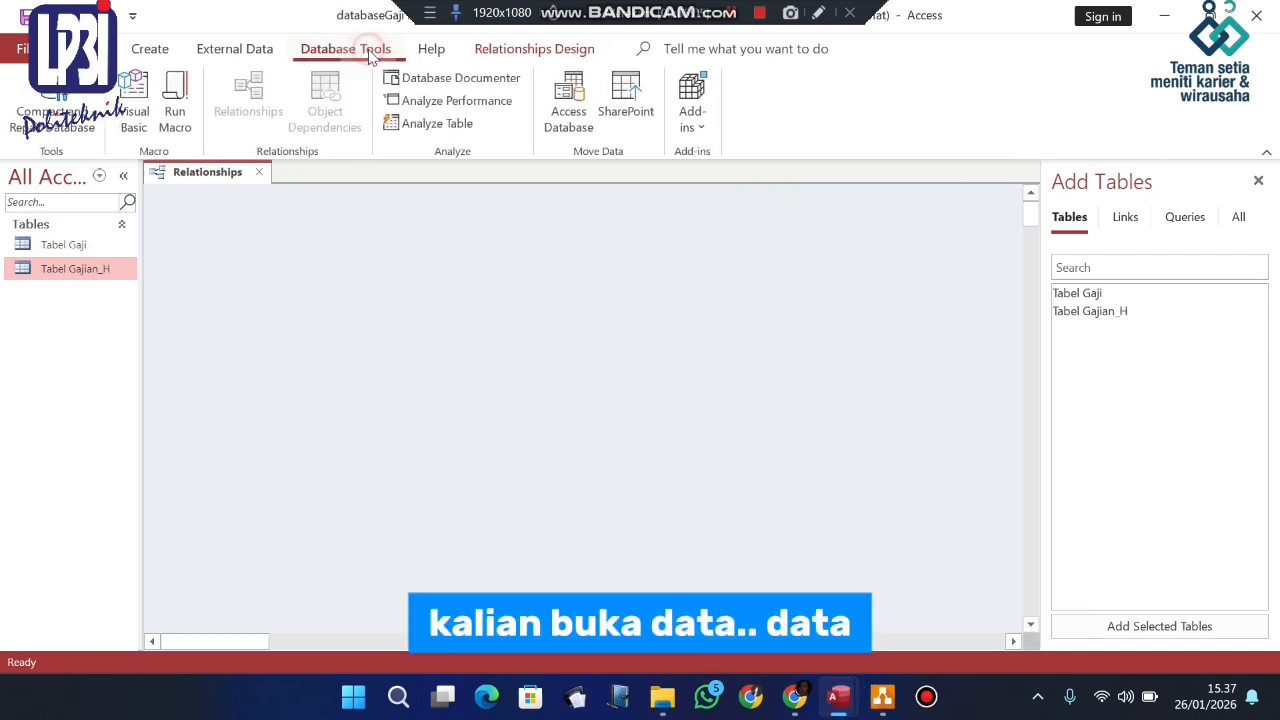
click(111, 252)
click(270, 97)
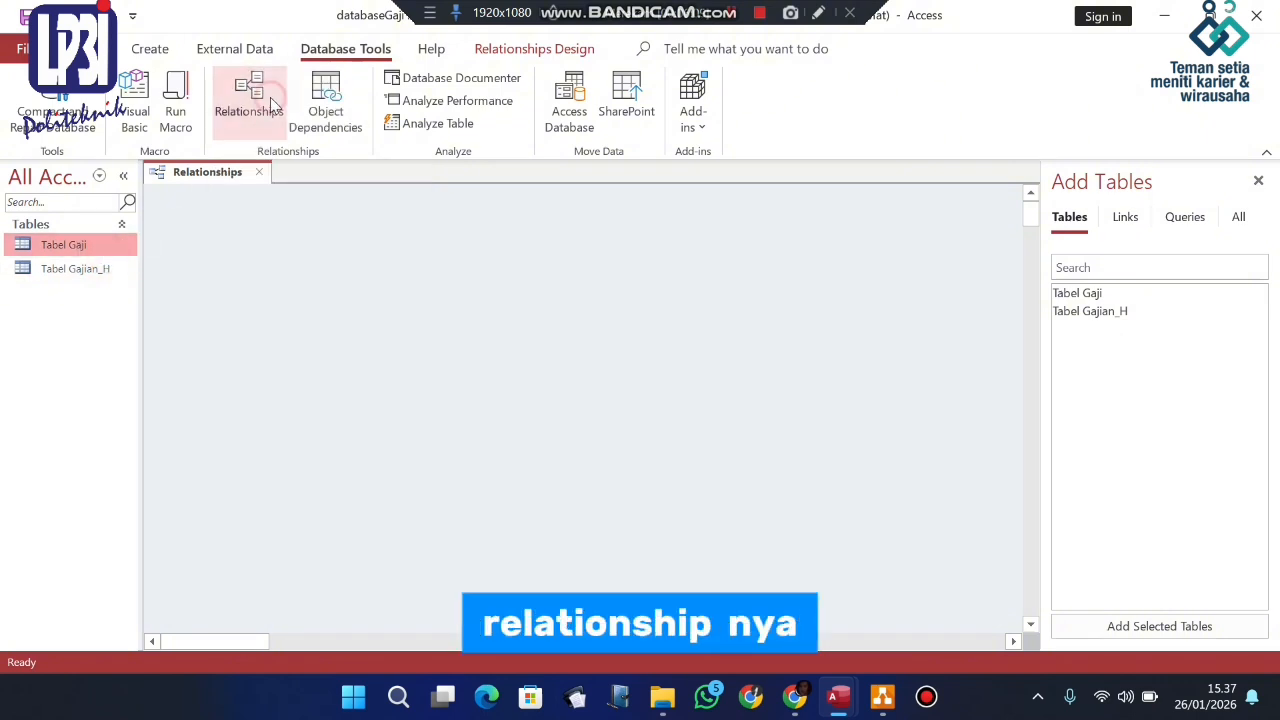
drag(100, 254, 370, 258)
drag(97, 272, 602, 242)
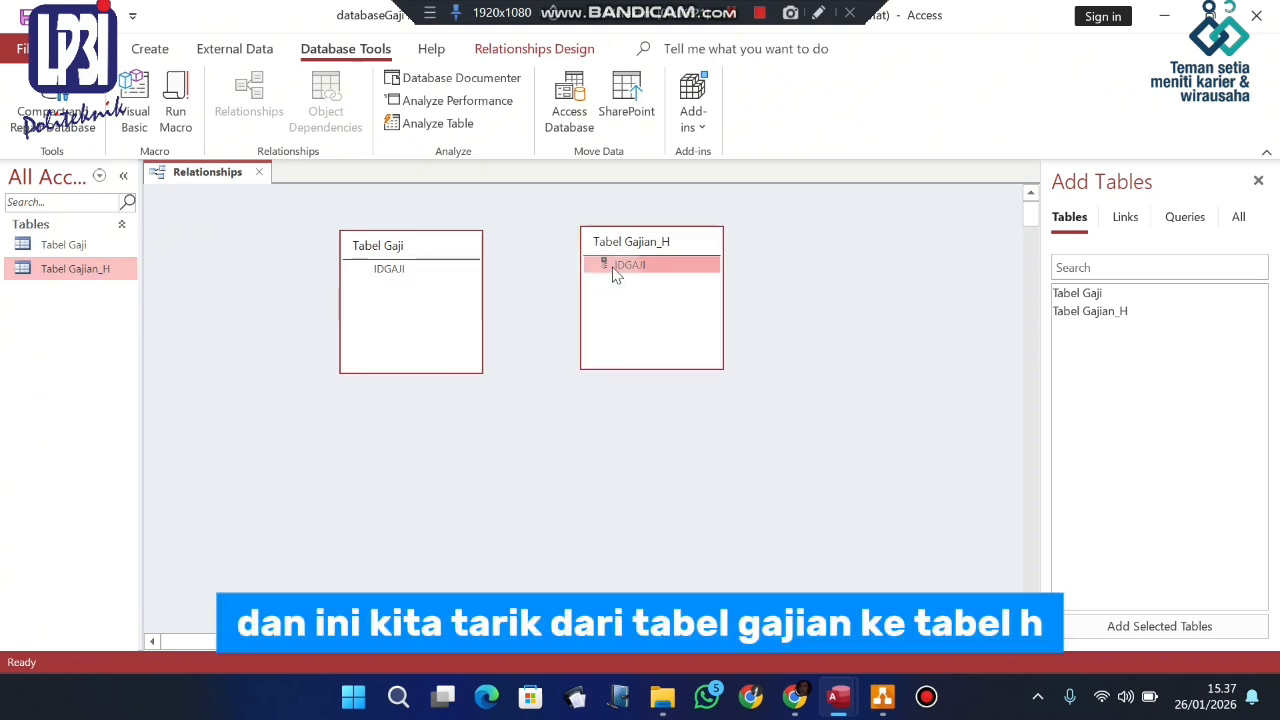
Relate IDGAJI in Tabel Gajian_H to IDGAJI in Tabel Gaji, enforcing referential integrity with Cascade Update Related Fields
drag(614, 276, 438, 281)
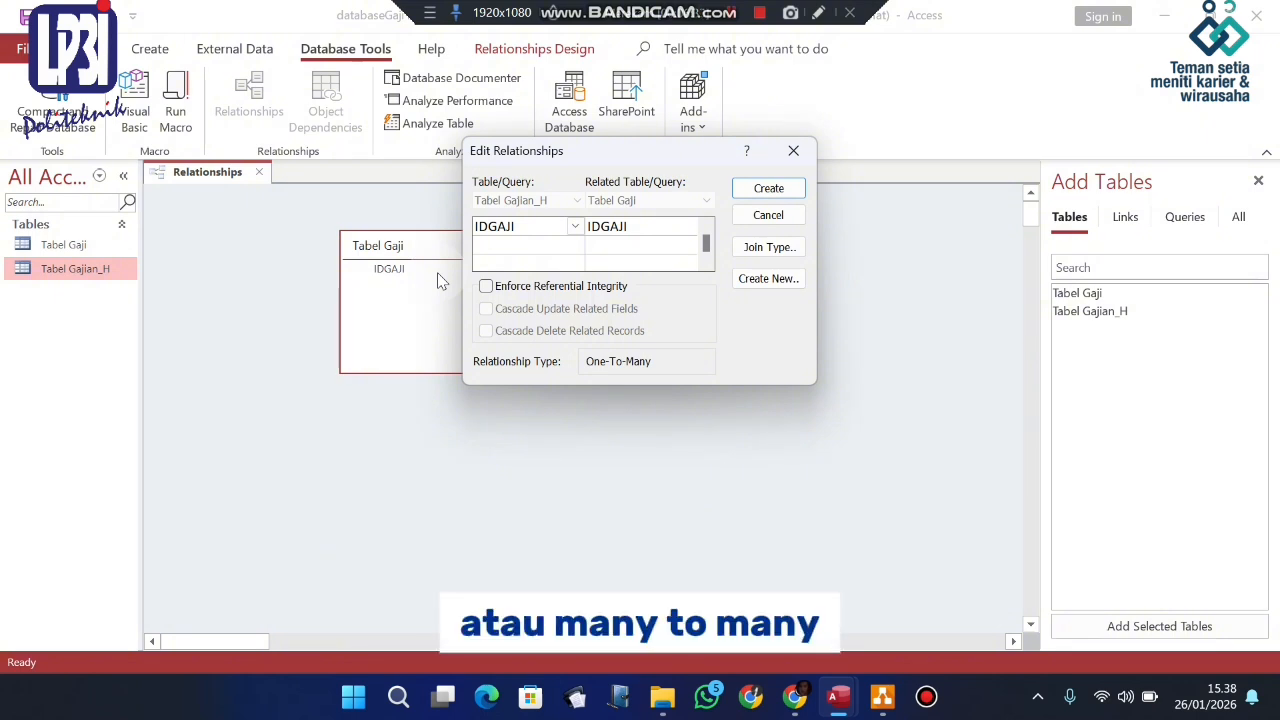
click(487, 291)
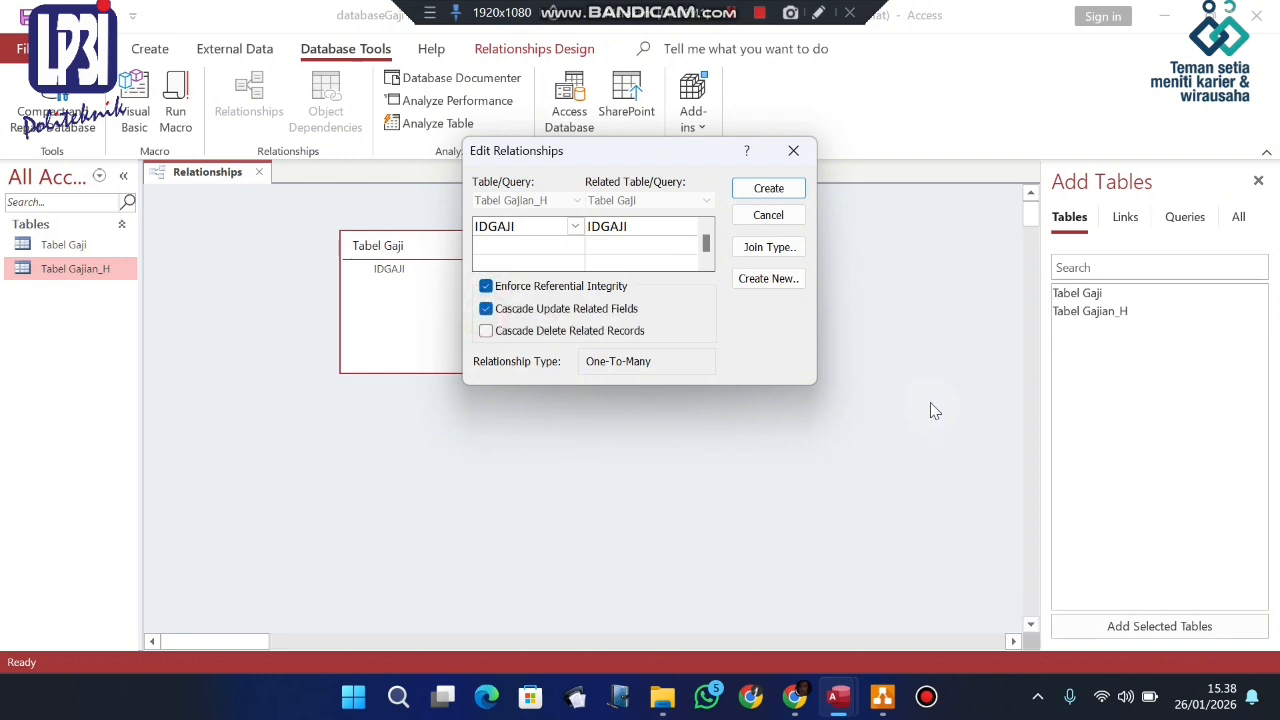
click(786, 190)
Move Tabel Gajian_H slightly closer to Tabel Gaji and return to the employee database's Relationships diagram
click(636, 241)
drag(628, 239, 619, 234)
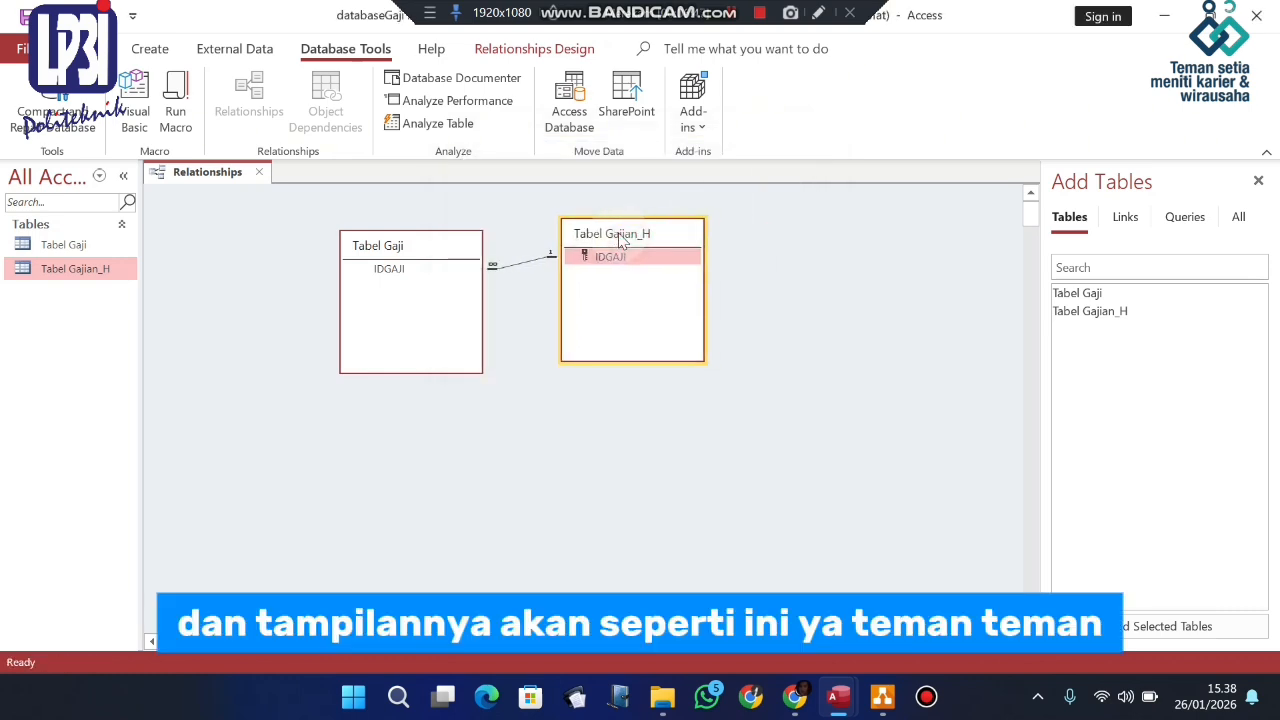
mouse_move(830, 690)
click(730, 590)
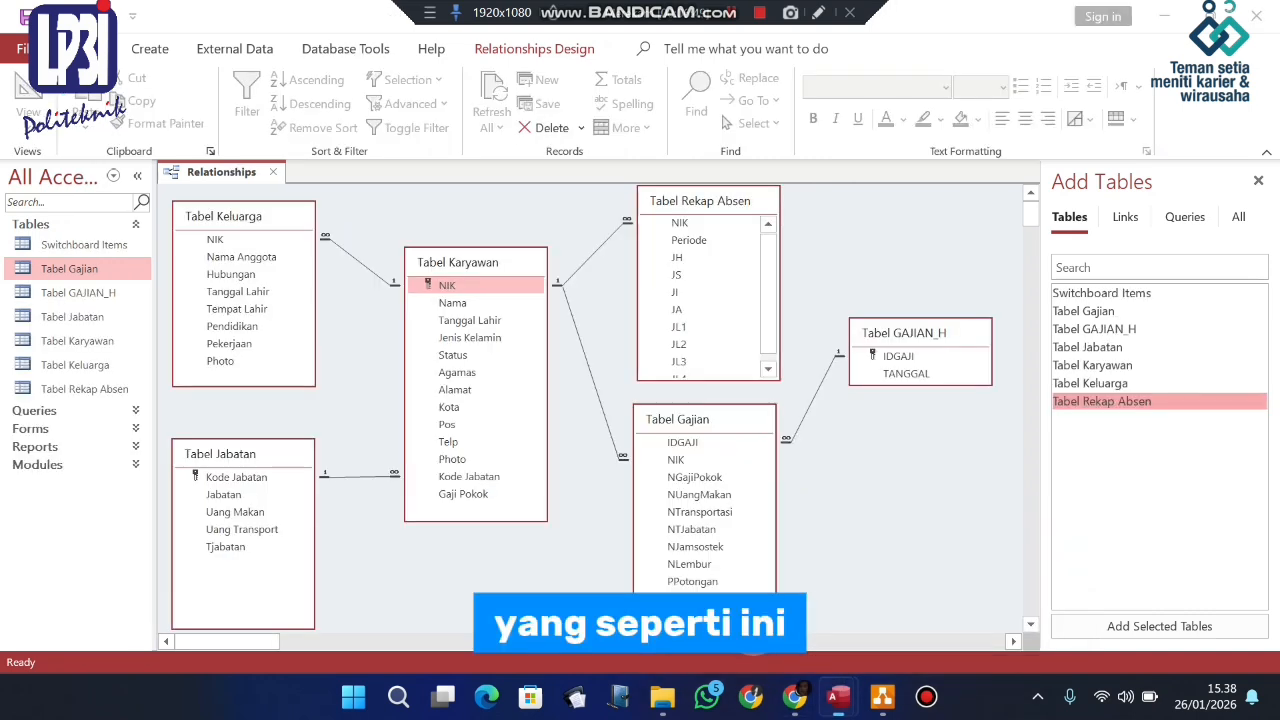